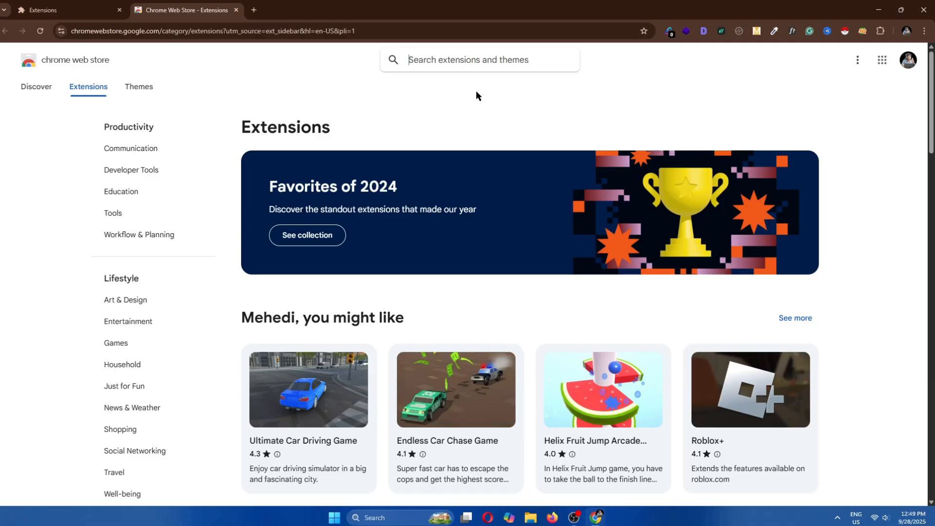
Search the web store for Instant Data Scraper and open its extension page
{"action": "type", "text": "lnstant"}
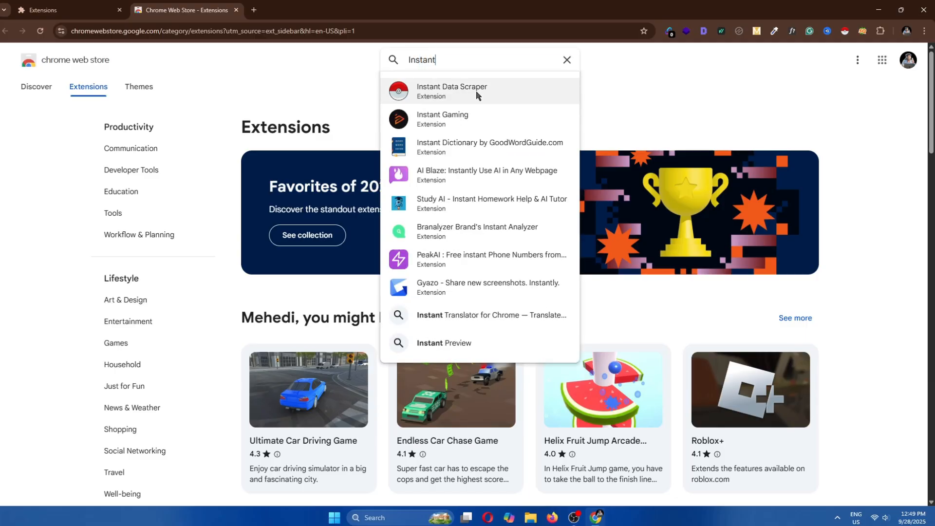
{"action": "left_click", "coordinate": [476, 94]}
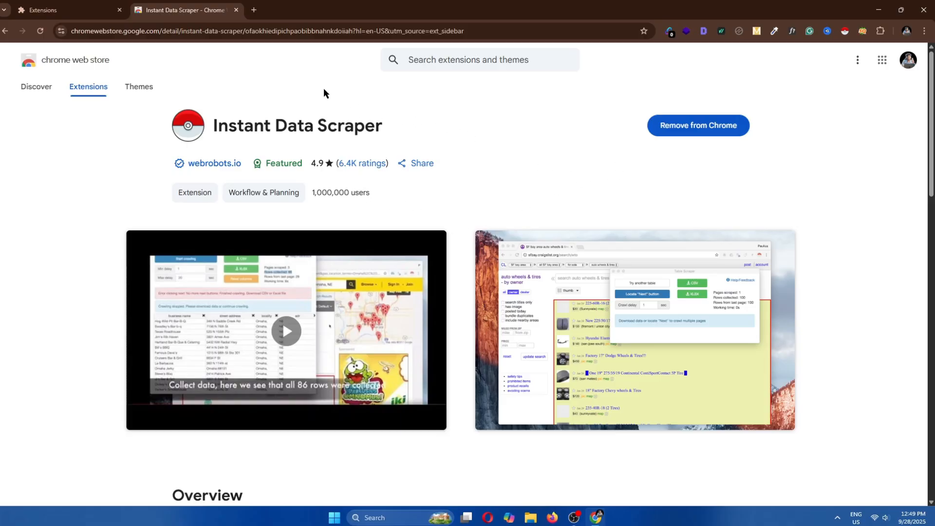
Open a new tab, close the extension page, and open Google Maps through a Google search for google maps
{"action": "left_click", "coordinate": [254, 9]}
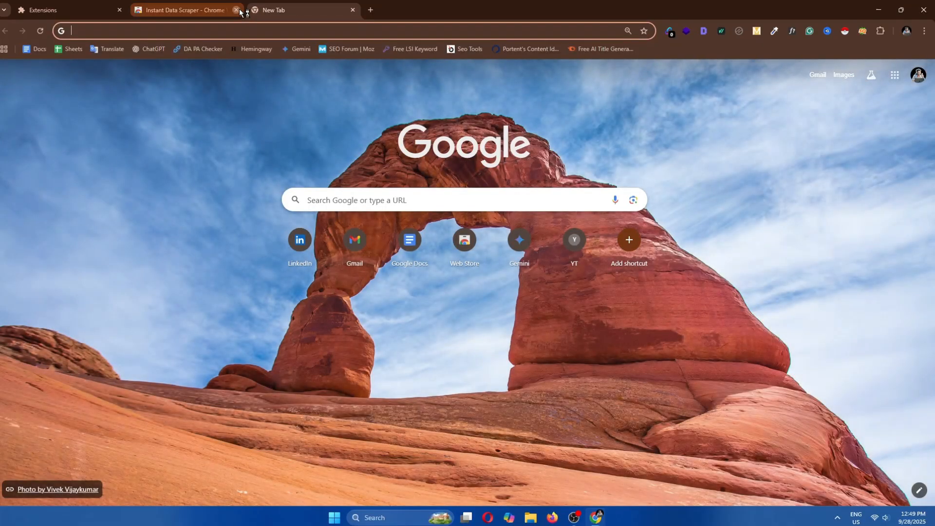
{"action": "left_click", "coordinate": [237, 10]}
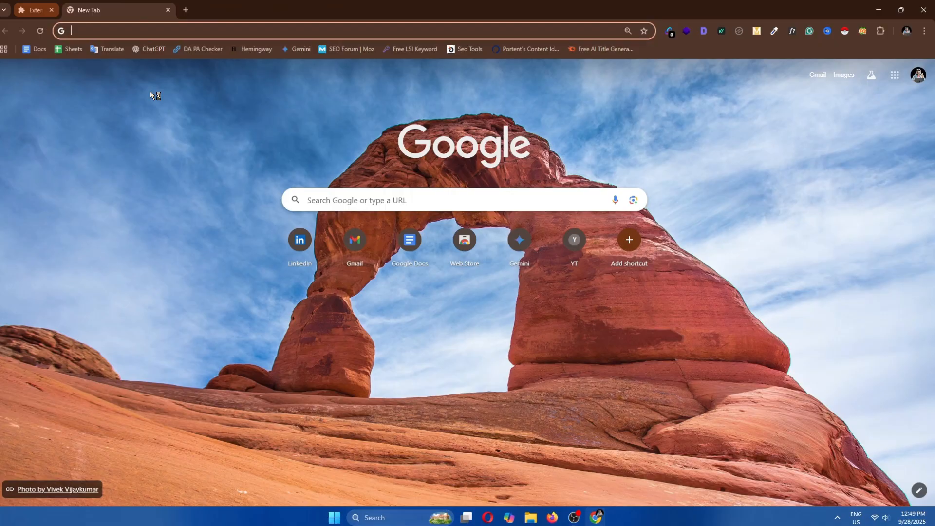
{"action": "type", "text": "G"}
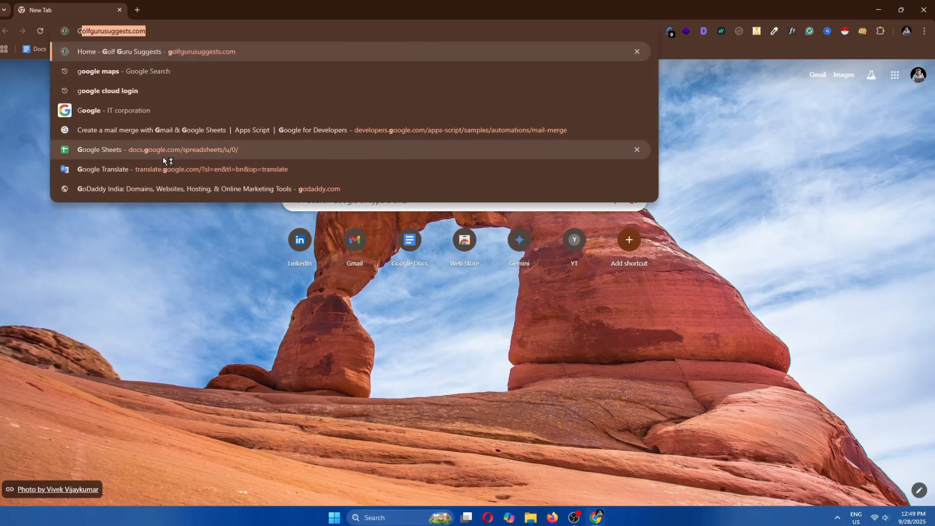
{"action": "type", "text": "oogle maps"}
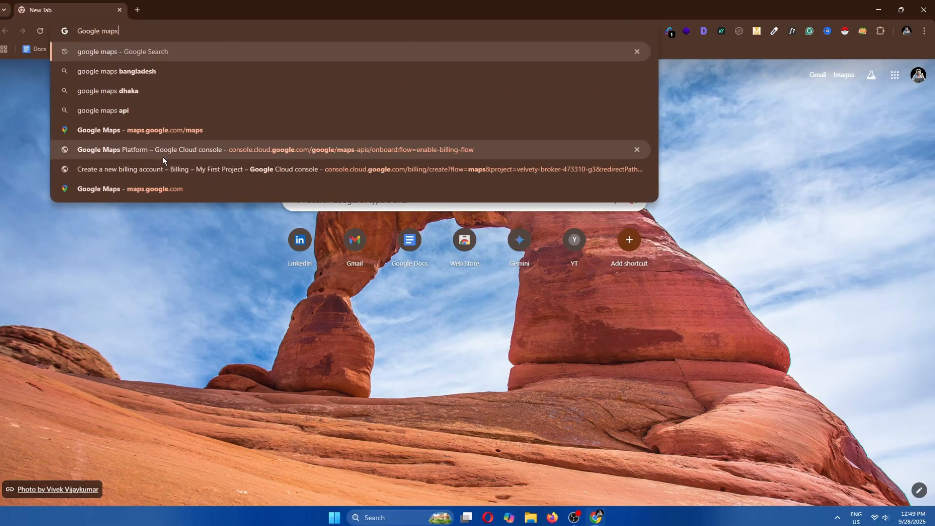
{"action": "key", "text": "Return"}
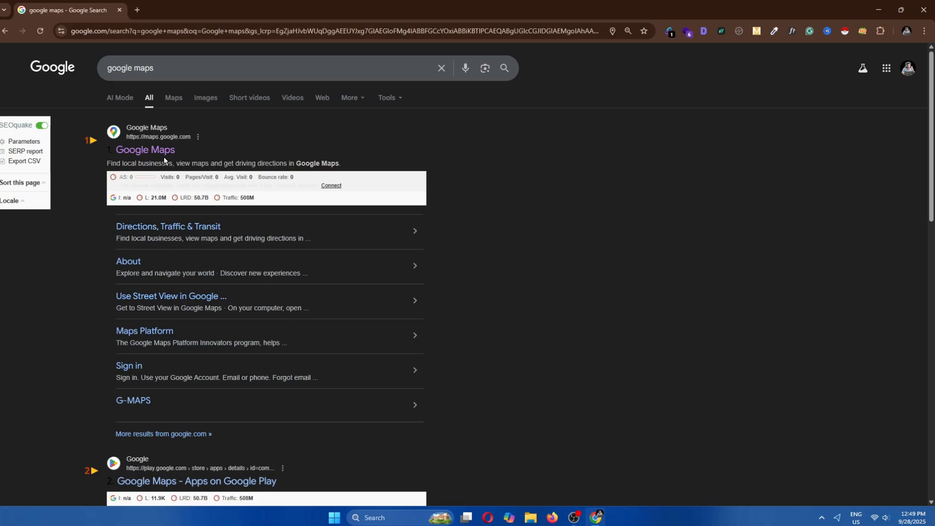
{"action": "left_click", "coordinate": [164, 155]}
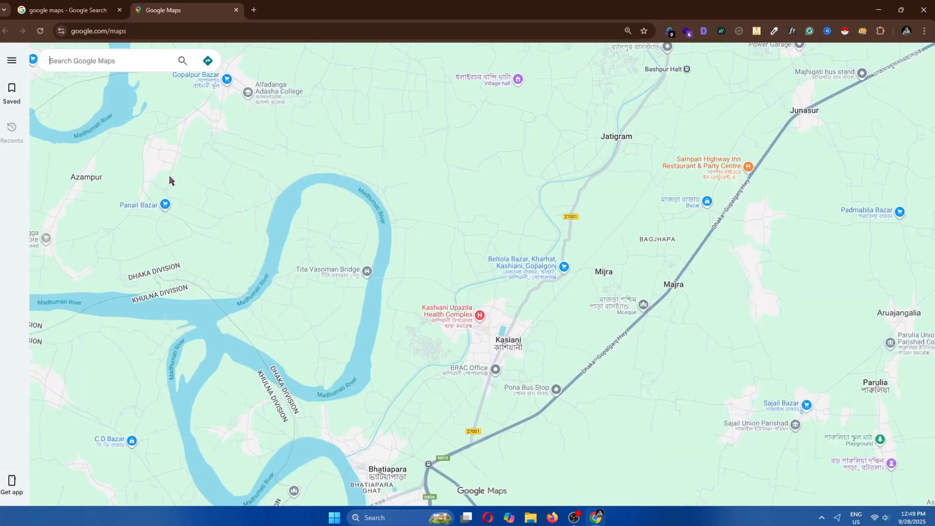
Search Google Maps for HVAC in Melbourne Australia
{"action": "left_click", "coordinate": [134, 61]}
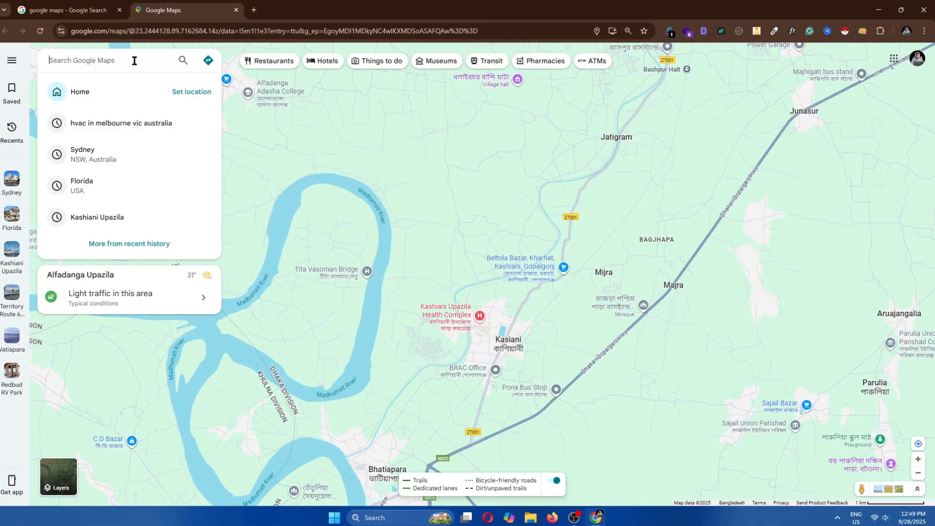
{"action": "type", "text": "H"}
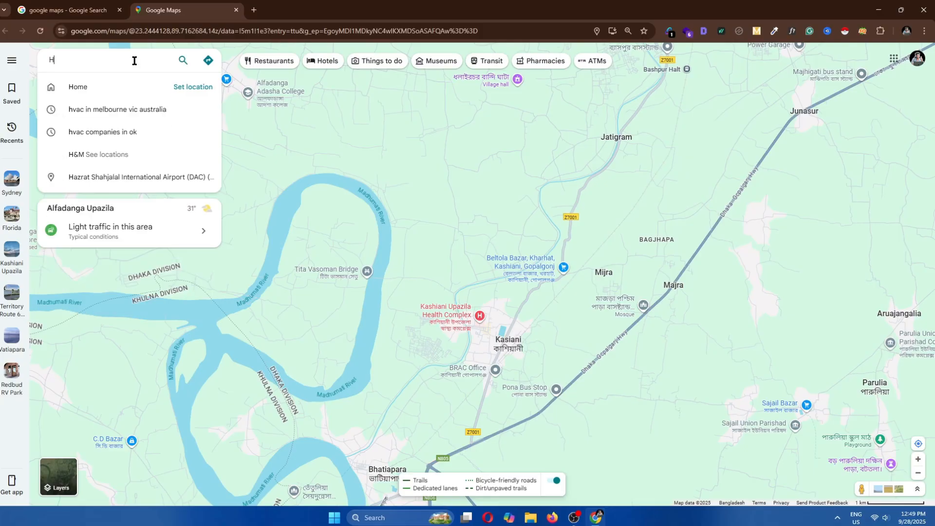
{"action": "type", "text": "VAC"}
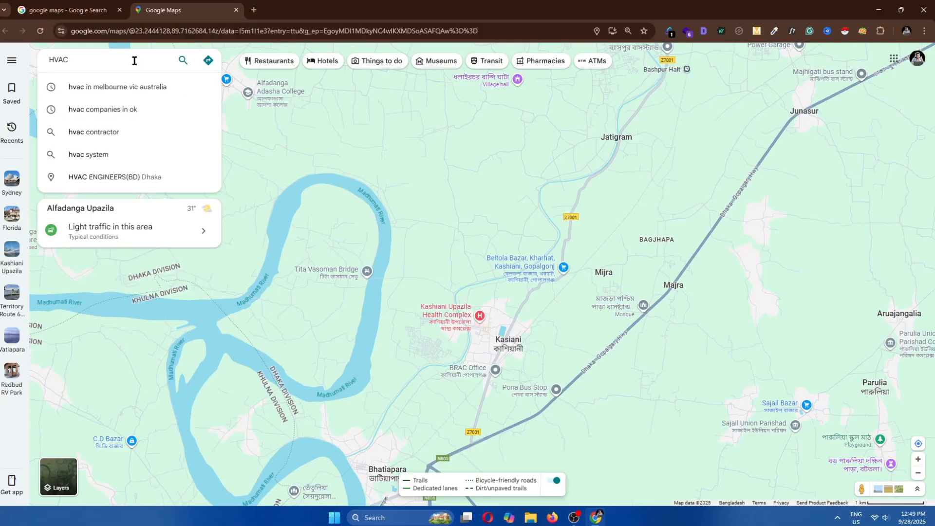
{"action": "type", "text": " in Melbuo"}
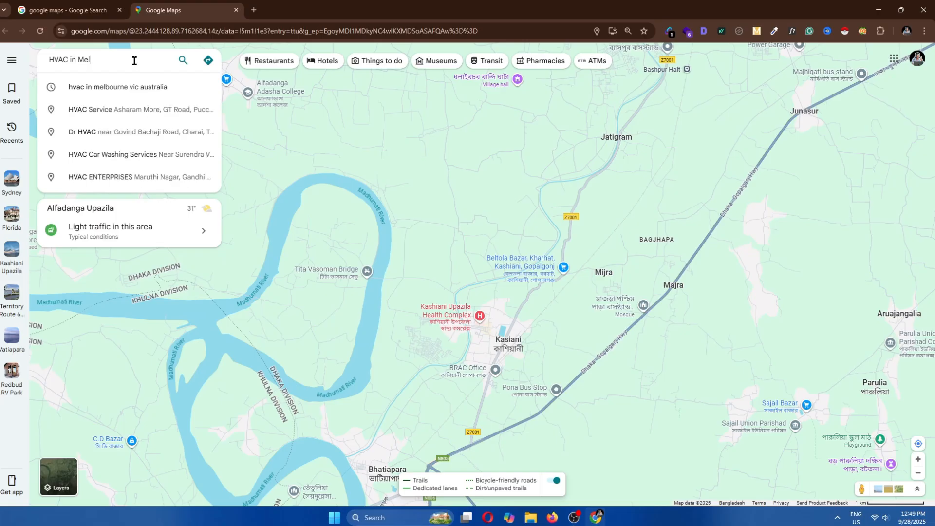
{"action": "key", "text": "BackSpace"}
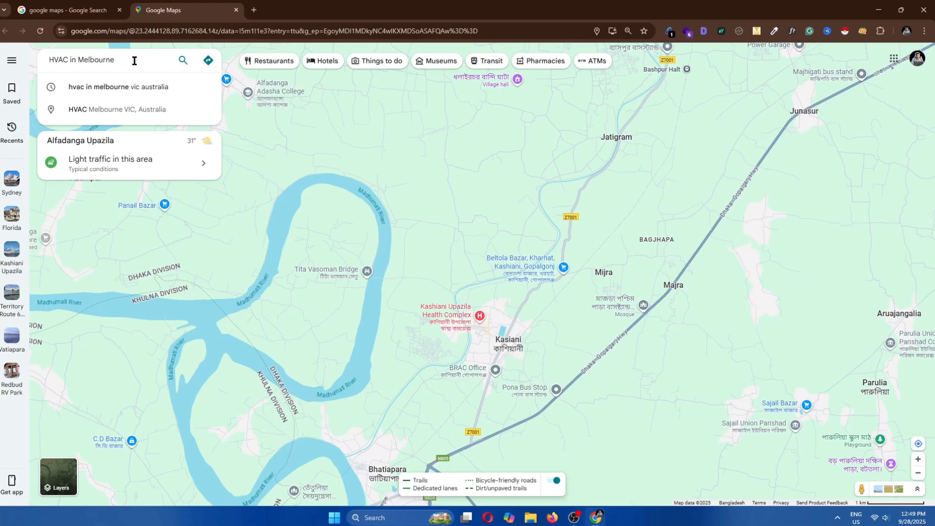
{"action": "type", "text": "ourne Au"}
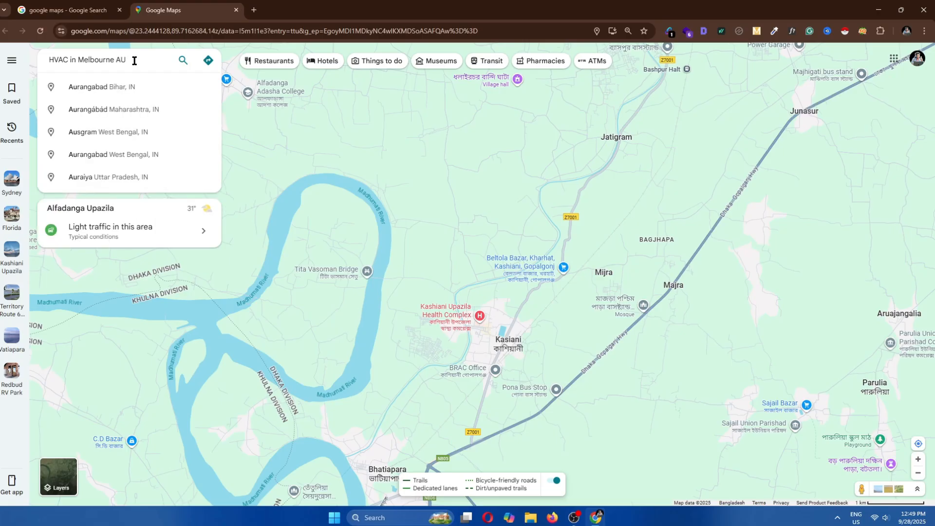
{"action": "type", "text": "stralia"}
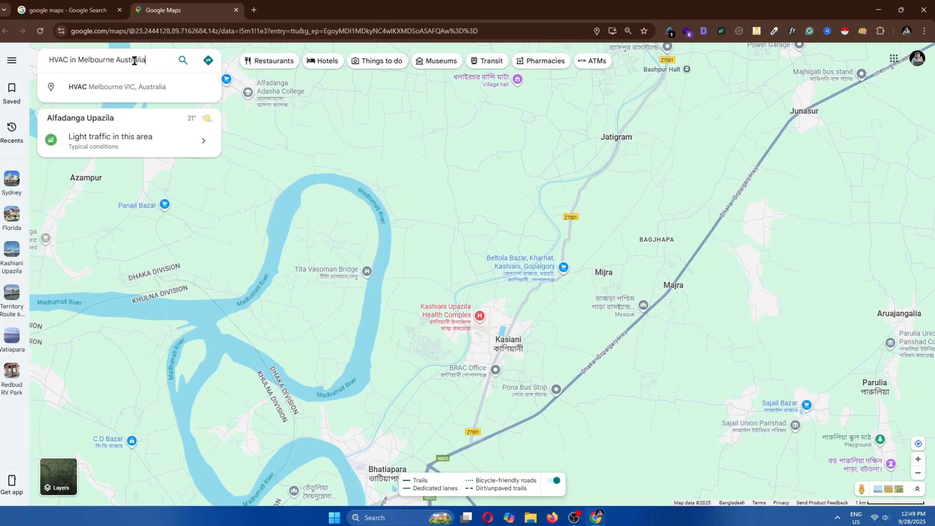
{"action": "key", "text": "Return"}
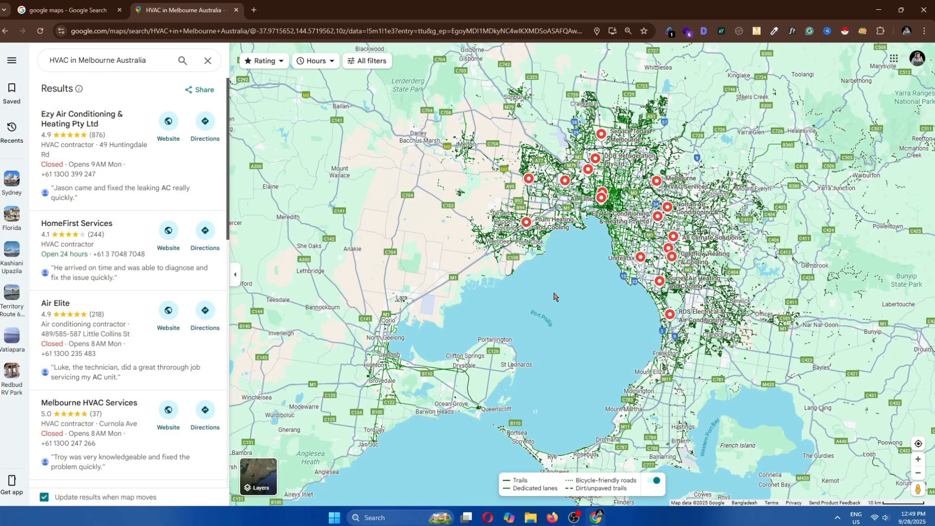
Pan and zoom around the Melbourne map to examine the HVAC business results
{"action": "left_click_drag", "start_coordinate": [575, 280], "coordinate": [479, 358]}
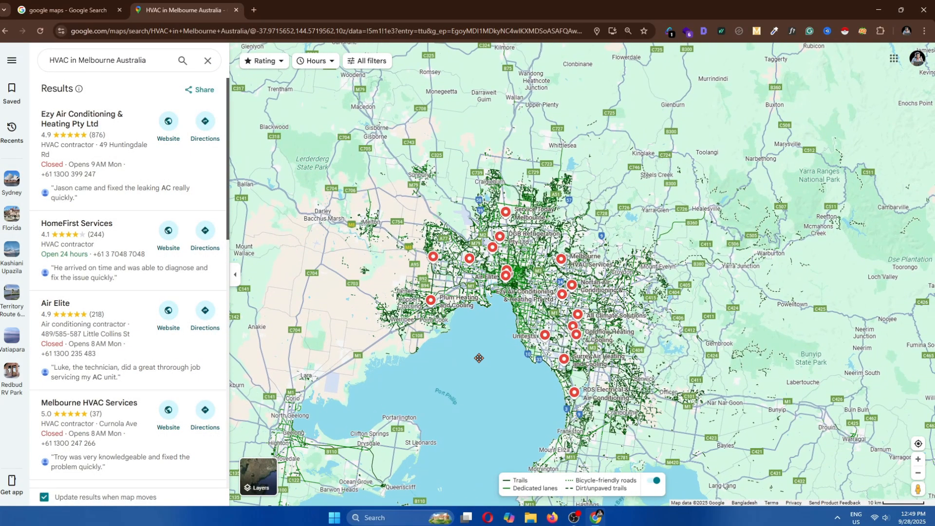
{"action": "scroll", "coordinate": [491, 333], "scroll_direction": "up", "scroll_amount": 3}
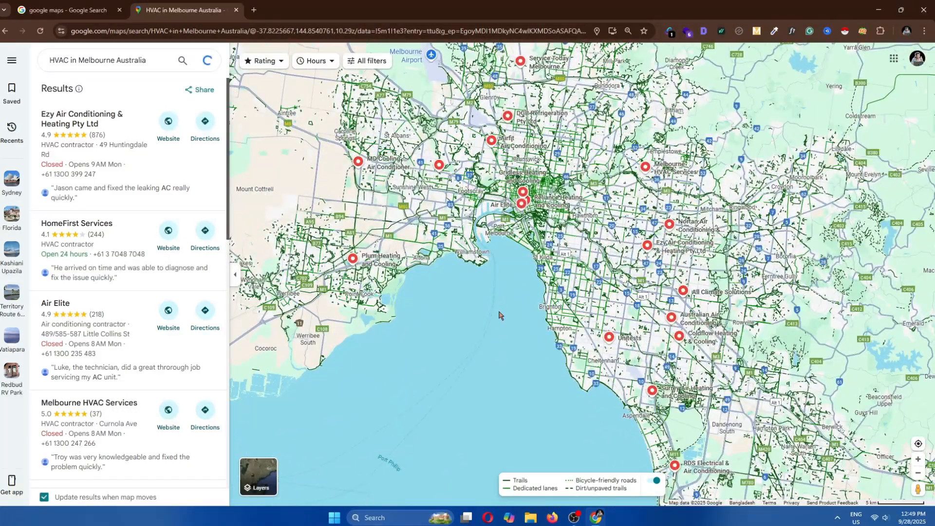
{"action": "left_click_drag", "start_coordinate": [499, 314], "coordinate": [494, 394]}
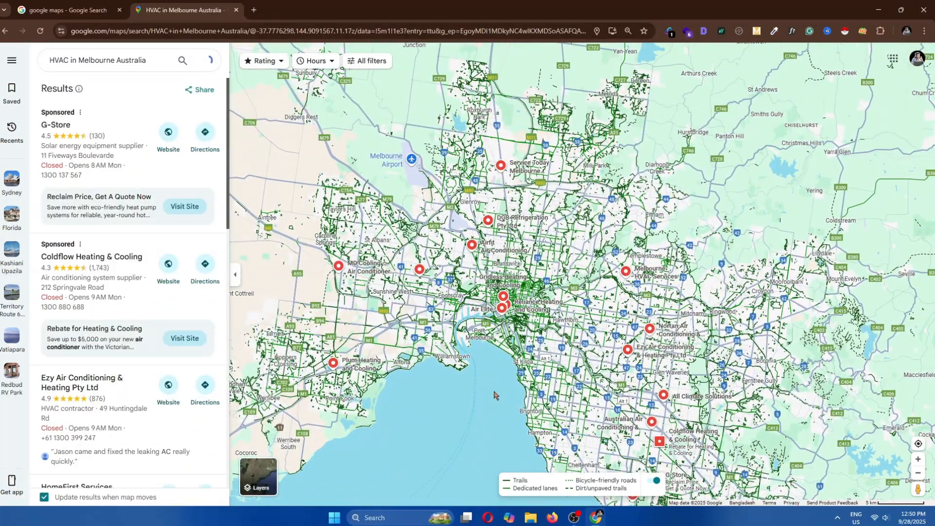
{"action": "scroll", "coordinate": [494, 395], "scroll_direction": "up", "scroll_amount": 3}
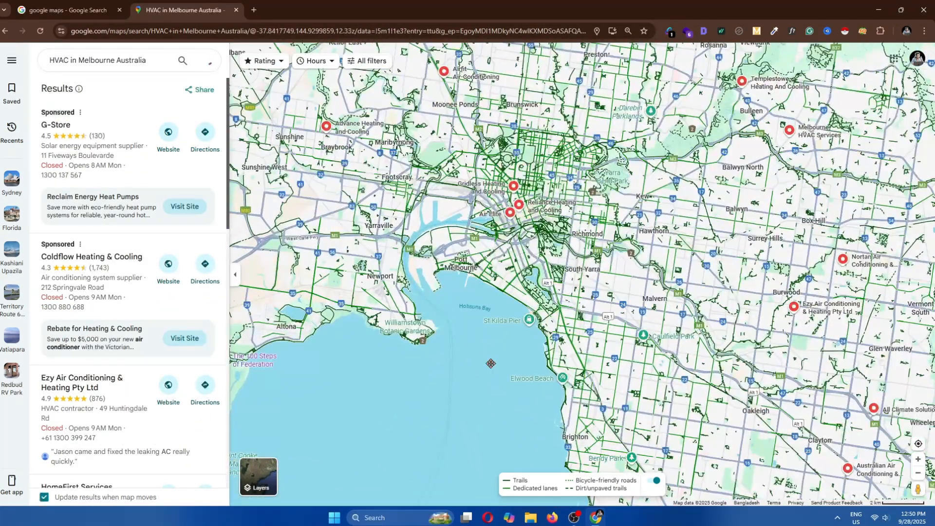
{"action": "left_click_drag", "start_coordinate": [490, 363], "coordinate": [506, 446]}
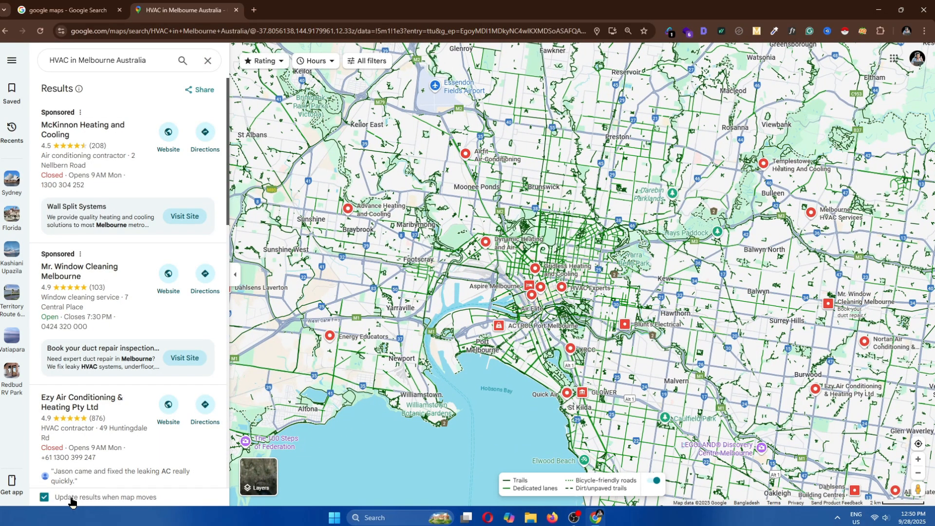
{"action": "scroll", "coordinate": [457, 333], "scroll_direction": "up", "scroll_amount": 2}
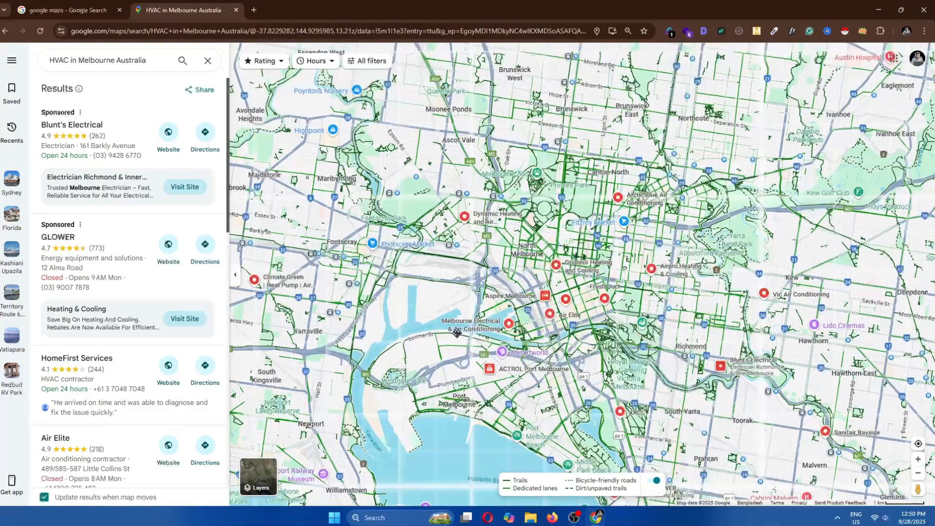
{"action": "left_click_drag", "start_coordinate": [457, 333], "coordinate": [454, 441]}
{"action": "scroll", "coordinate": [454, 441], "scroll_direction": "up", "scroll_amount": 1}
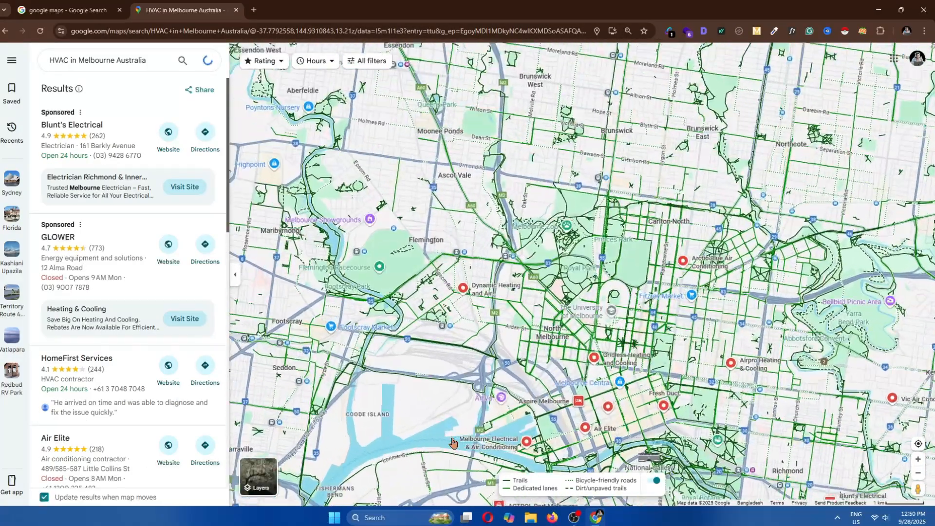
{"action": "scroll", "coordinate": [454, 441], "scroll_direction": "down", "scroll_amount": 3}
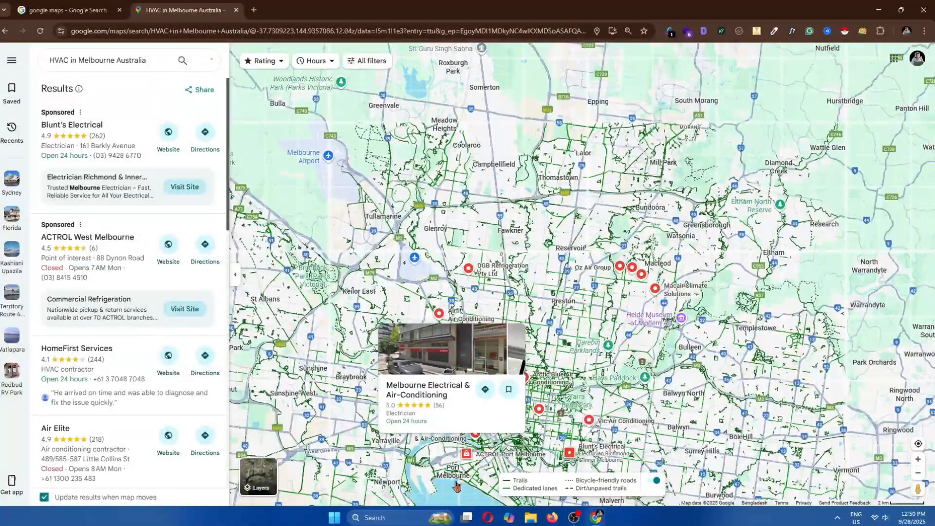
{"action": "scroll", "coordinate": [454, 441], "scroll_direction": "down", "scroll_amount": 2}
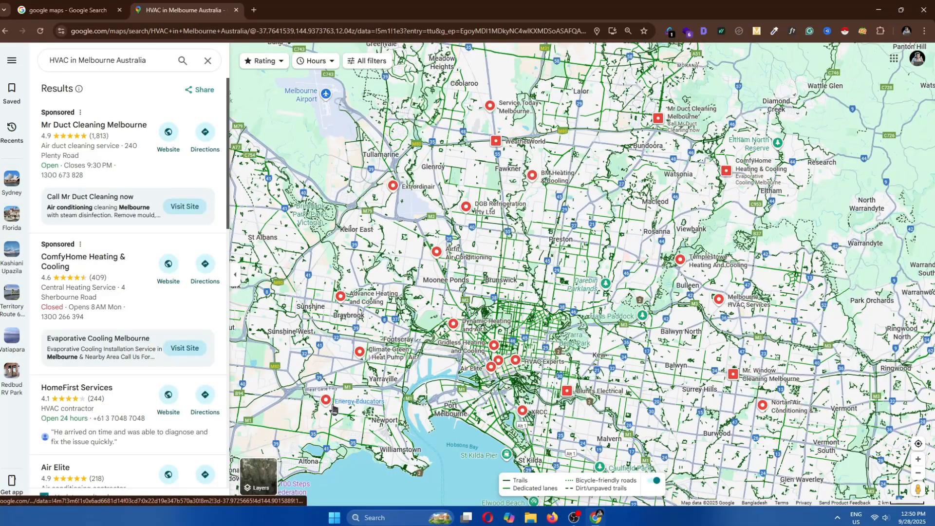
Launch Instant Data Scraper on the results page and switch to the table of business listings
{"action": "left_click", "coordinate": [845, 30]}
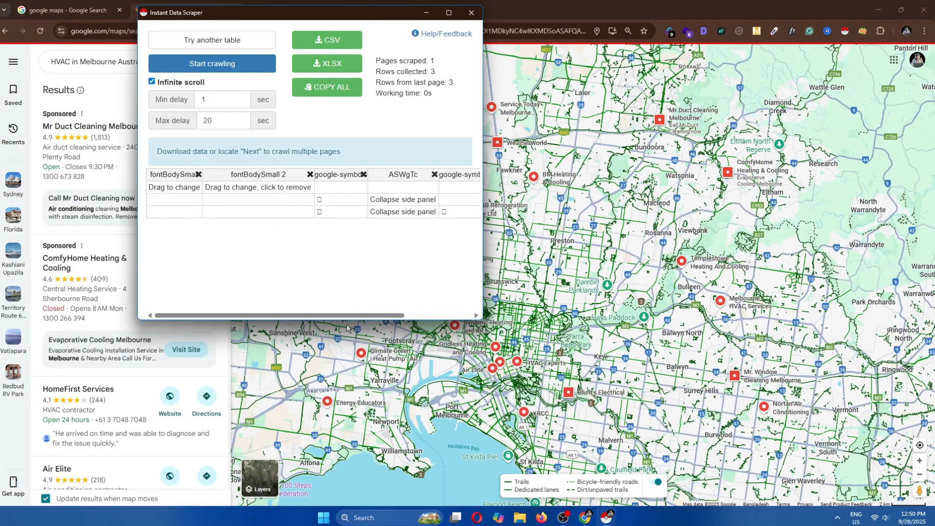
{"action": "left_click_drag", "start_coordinate": [344, 315], "coordinate": [278, 312]}
{"action": "left_click", "coordinate": [238, 48]}
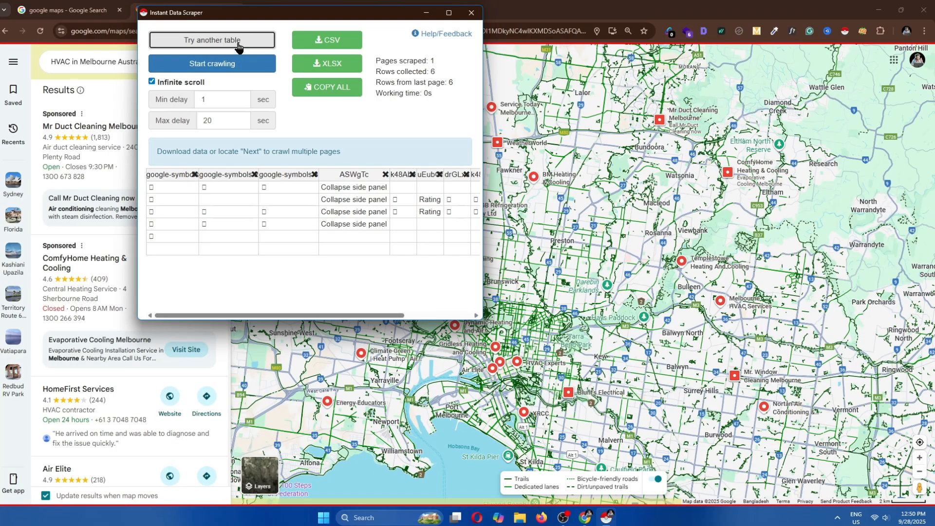
{"action": "left_click", "coordinate": [237, 43]}
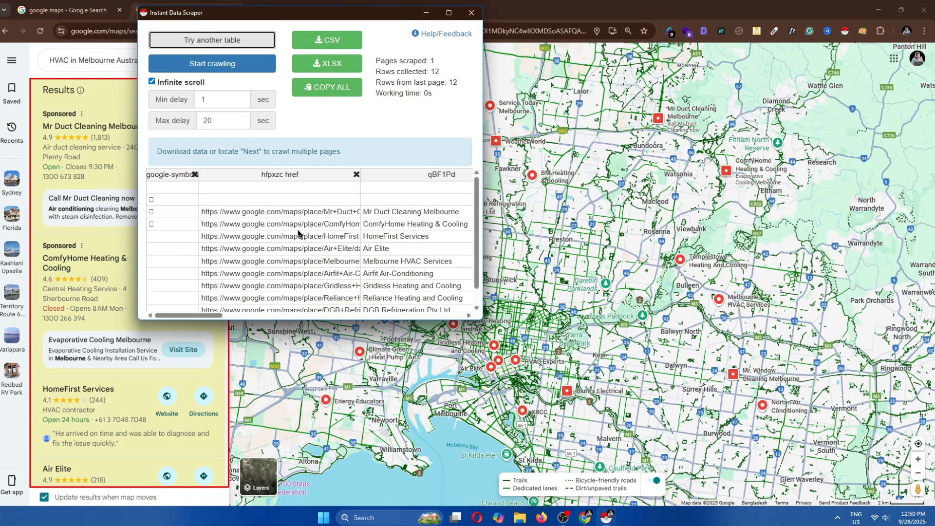
Rename the business name column in the scraped table to Business Name
{"action": "mouse_move", "coordinate": [188, 318]}
{"action": "left_mouse_down"}
{"action": "mouse_move", "coordinate": [295, 317]}
{"action": "mouse_move", "coordinate": [205, 318]}
{"action": "left_mouse_up"}
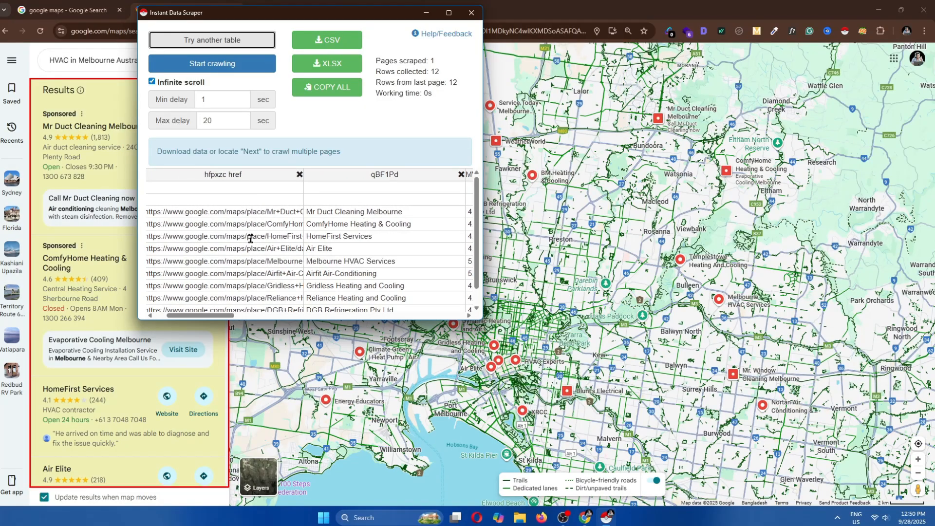
{"action": "left_click", "coordinate": [397, 175]}
{"action": "double_click", "coordinate": [396, 175]}
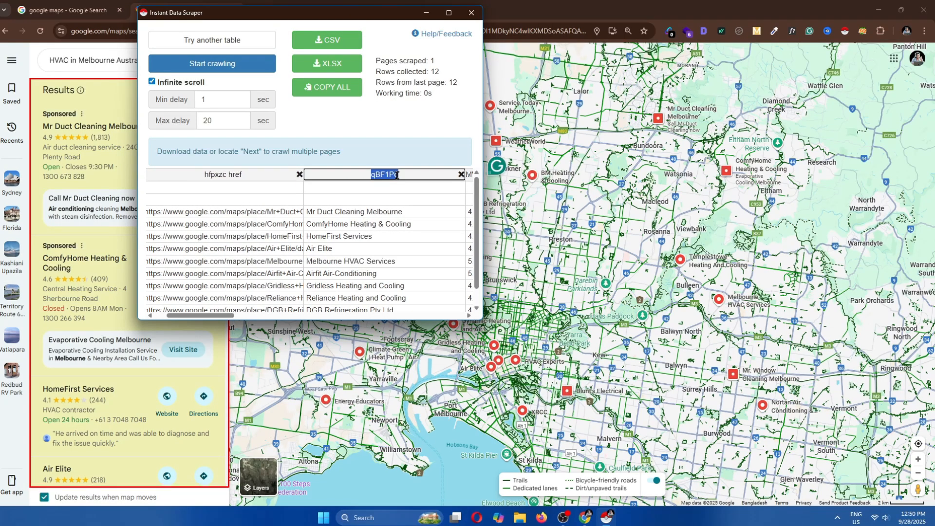
{"action": "type", "text": "Business Nama"}
{"action": "key", "text": "BackSpace"}
{"action": "type", "text": "e"}
Rename the rating column to Rating
{"action": "left_click_drag", "start_coordinate": [226, 316], "coordinate": [274, 317]}
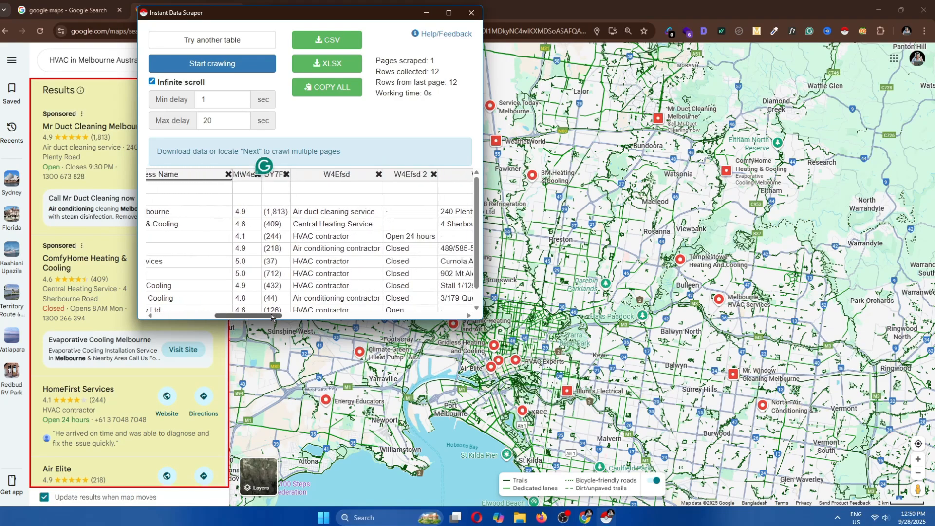
{"action": "double_click", "coordinate": [247, 174]}
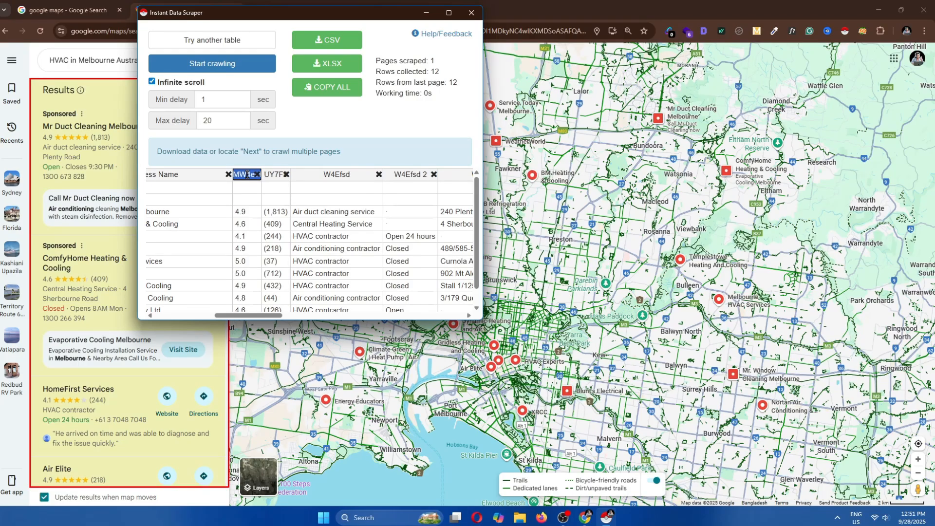
{"action": "type", "text": "Rating"}
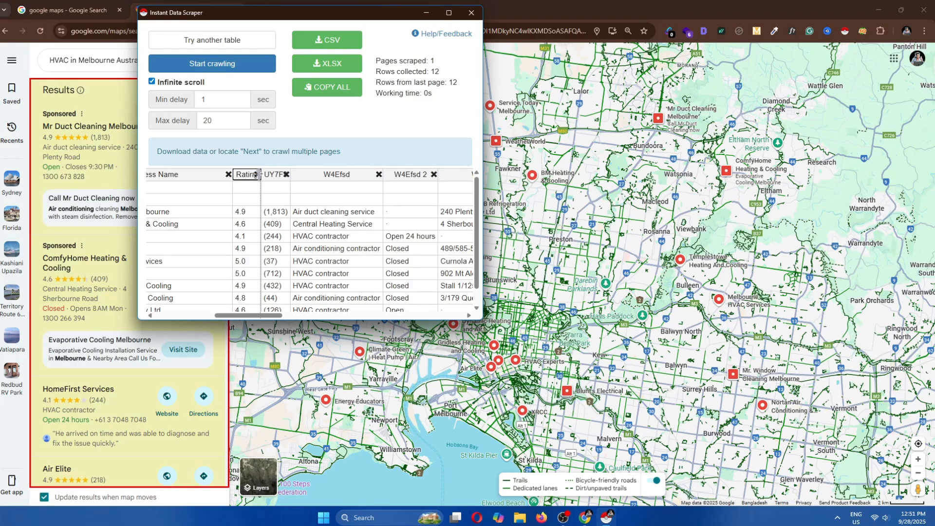
Rename the review count column to Total Reviews and the category column to Industry
{"action": "left_click_drag", "start_coordinate": [259, 175], "coordinate": [275, 214]}
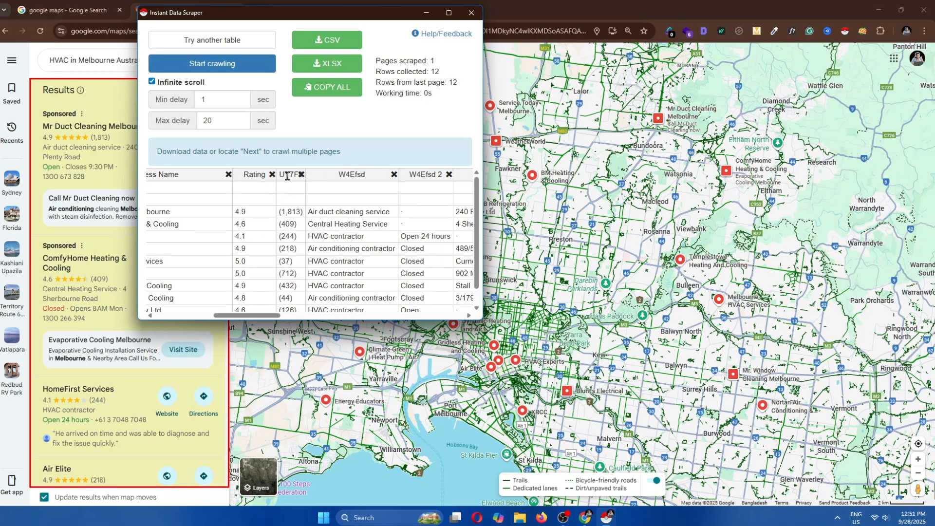
{"action": "left_click_drag", "start_coordinate": [305, 174], "coordinate": [330, 174]}
{"action": "double_click", "coordinate": [307, 174]}
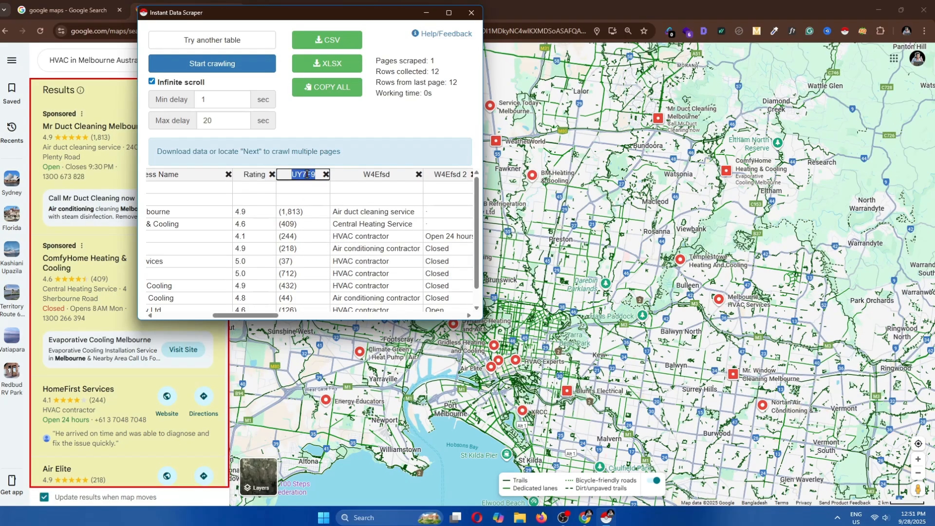
{"action": "type", "text": "Total Reviews"}
{"action": "double_click", "coordinate": [350, 175]}
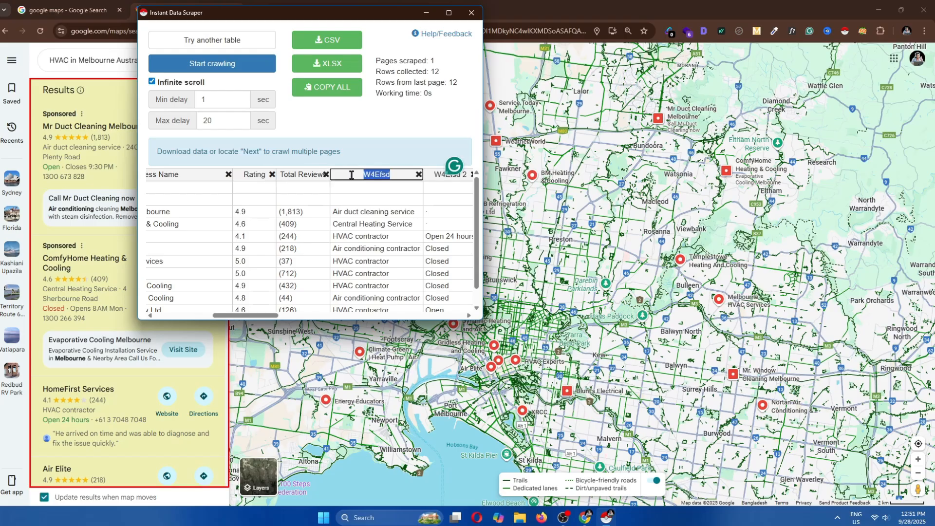
{"action": "type", "text": "Industry"}
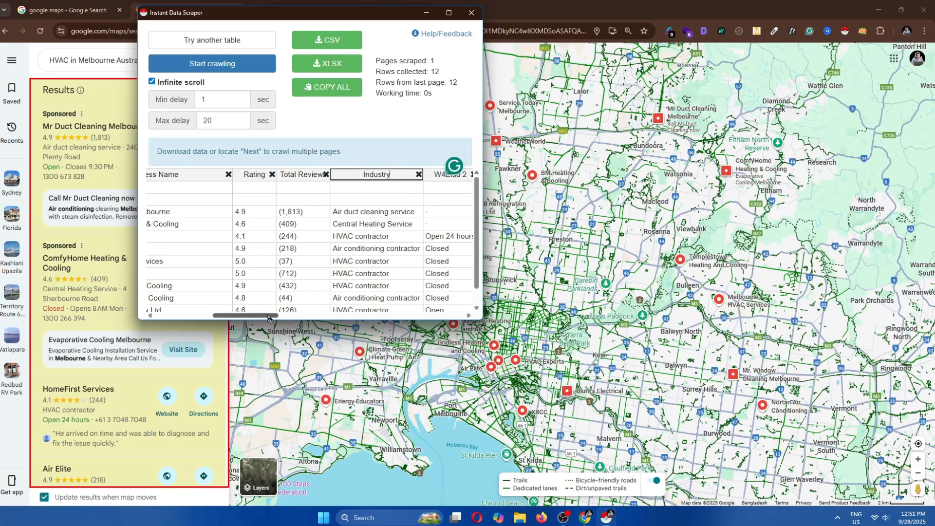
Delete the opening-status column and rename the street address column to Exact Location
{"action": "left_click_drag", "start_coordinate": [275, 315], "coordinate": [302, 320]}
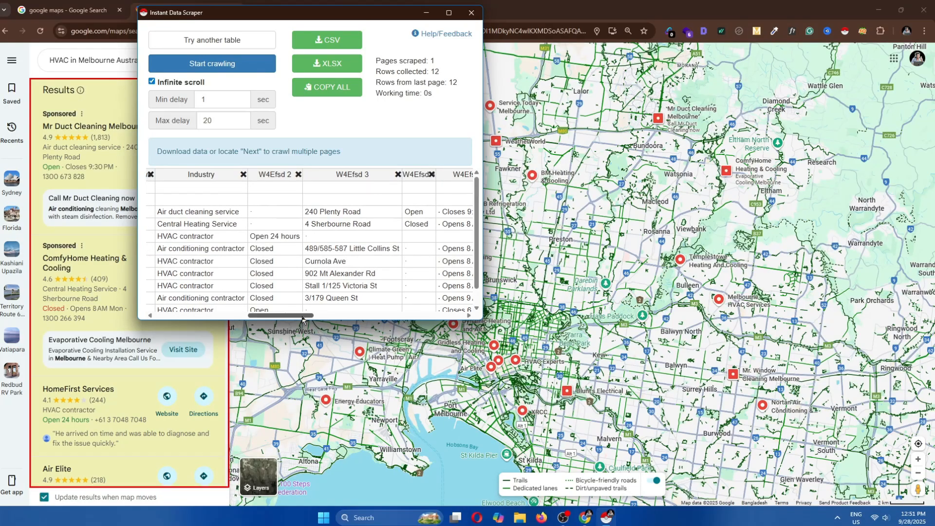
{"action": "left_click", "coordinate": [298, 175]}
{"action": "left_click", "coordinate": [300, 178]}
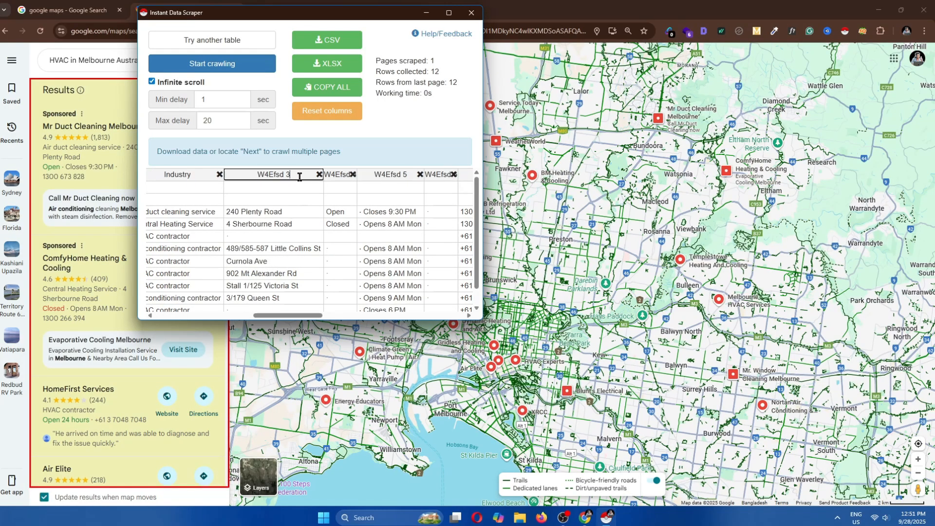
{"action": "type", "text": "Exact Location"}
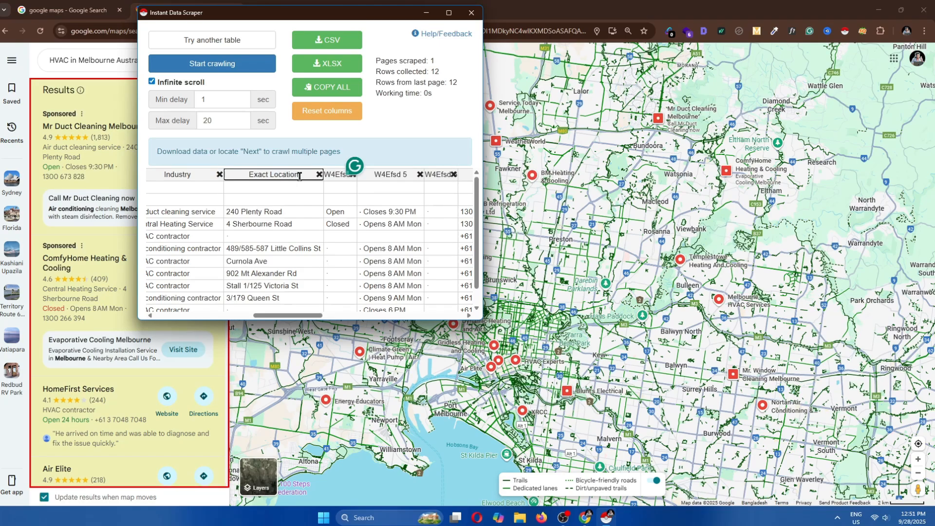
{"action": "key", "text": "Return"}
Delete the four columns following Exact Location, including the hours and phone number columns
{"action": "left_click", "coordinate": [350, 174]}
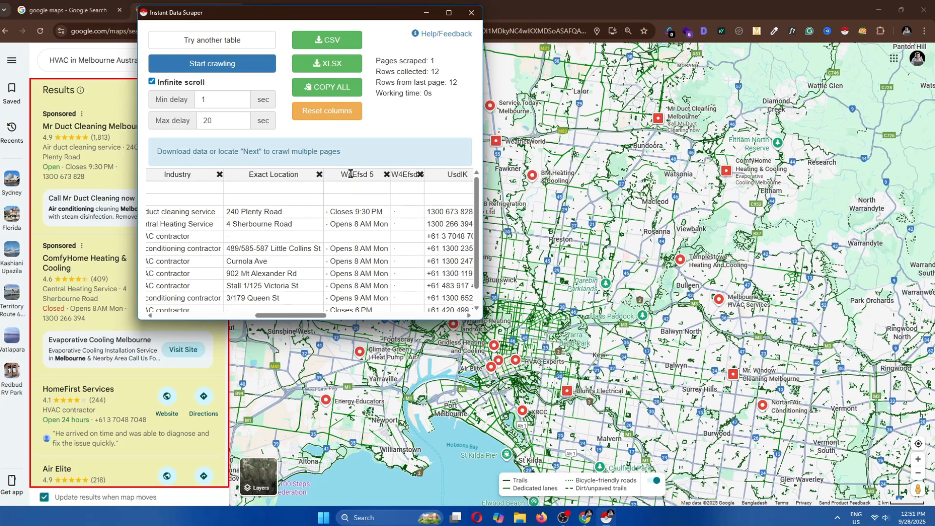
{"action": "left_click", "coordinate": [386, 175]}
{"action": "left_click", "coordinate": [353, 175]}
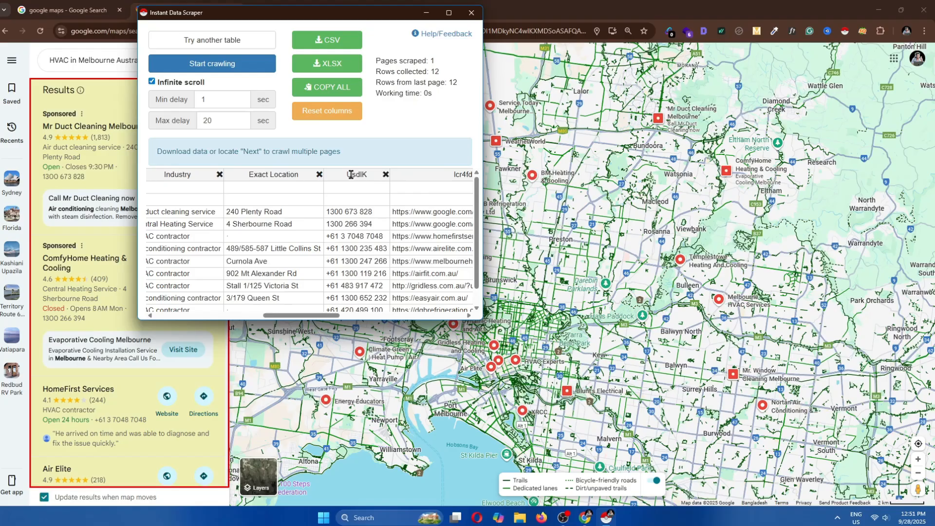
{"action": "left_click", "coordinate": [385, 175]}
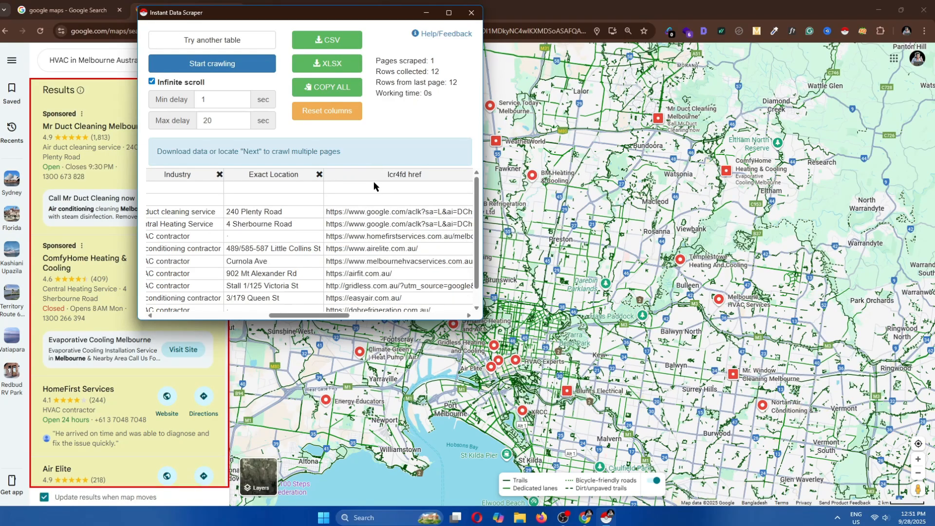
Rename the link column to Website and delete the four icon and label columns after it
{"action": "left_click", "coordinate": [398, 177]}
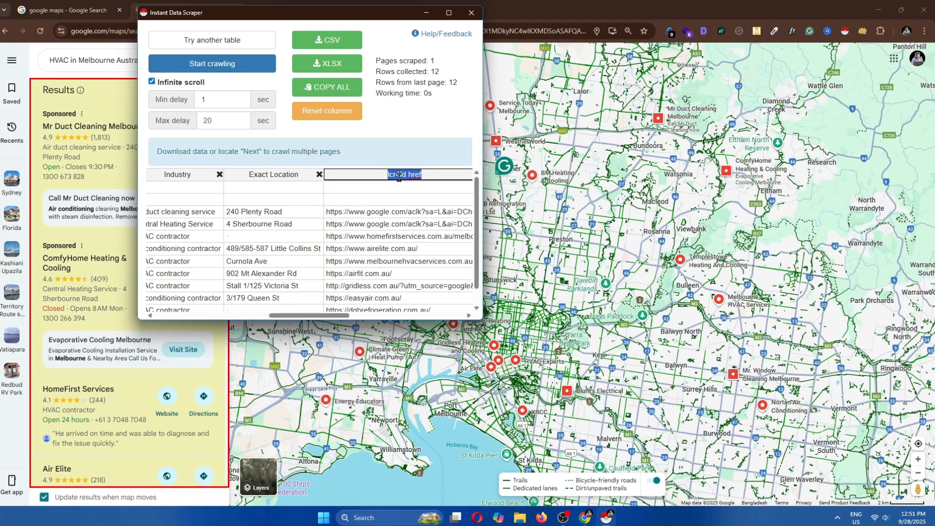
{"action": "type", "text": "Website"}
{"action": "left_click_drag", "start_coordinate": [337, 316], "coordinate": [397, 320]}
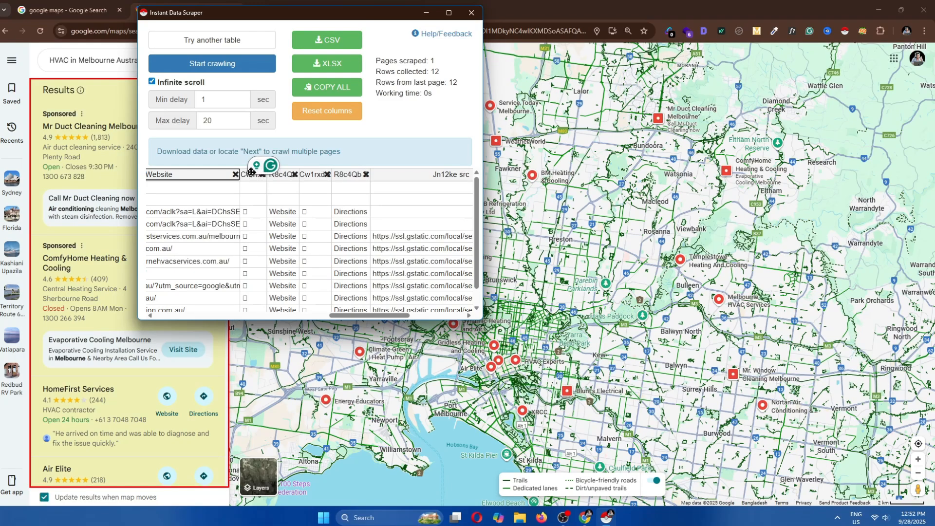
{"action": "left_click", "coordinate": [295, 174]}
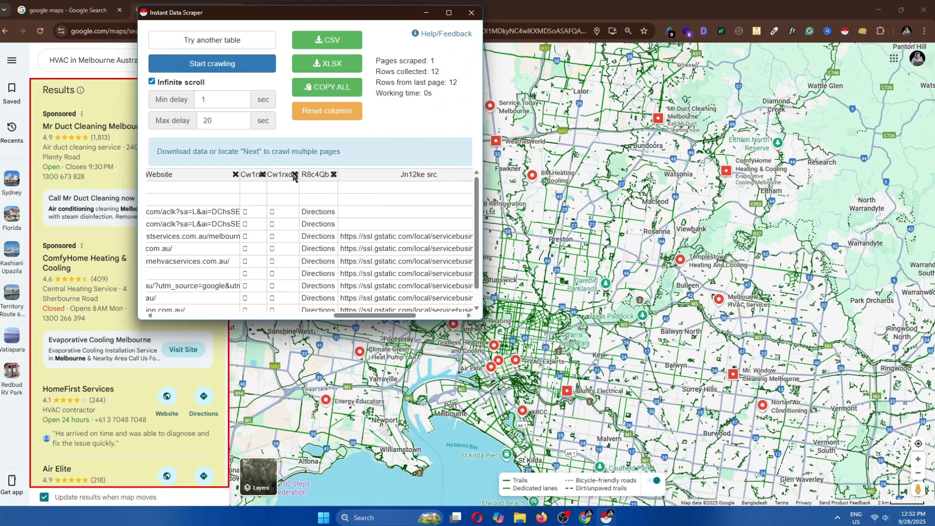
{"action": "left_click", "coordinate": [294, 174]}
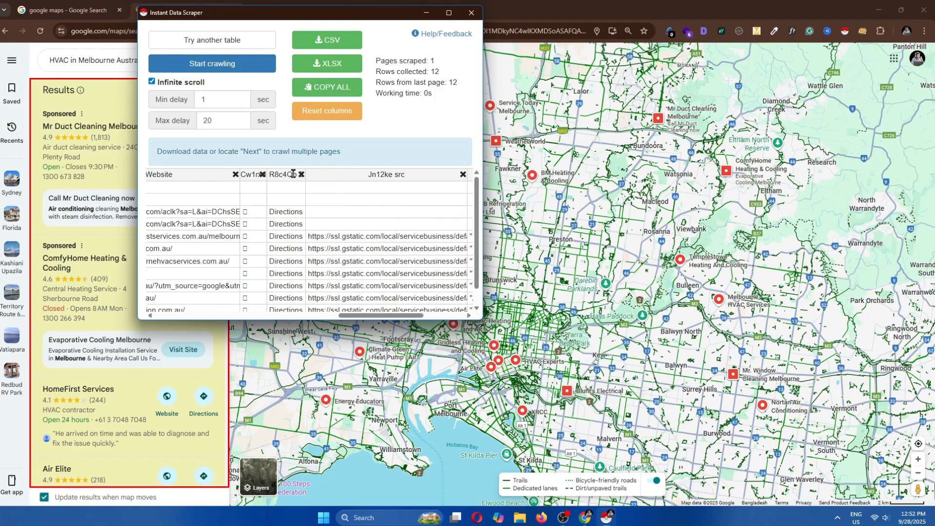
{"action": "left_click", "coordinate": [261, 175]}
{"action": "left_click", "coordinate": [274, 175]}
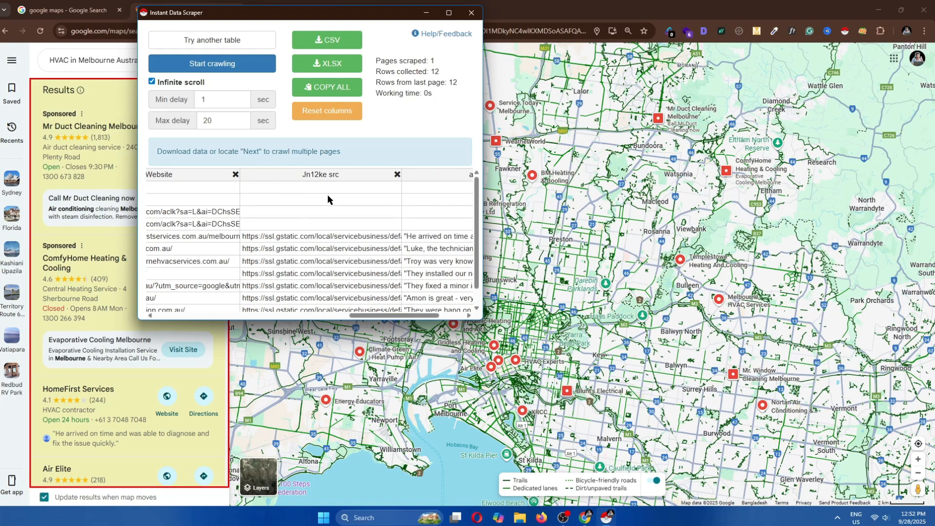
Rename the review snippet column to Recent Review
{"action": "left_click_drag", "start_coordinate": [366, 316], "coordinate": [404, 316]}
{"action": "double_click", "coordinate": [403, 176]}
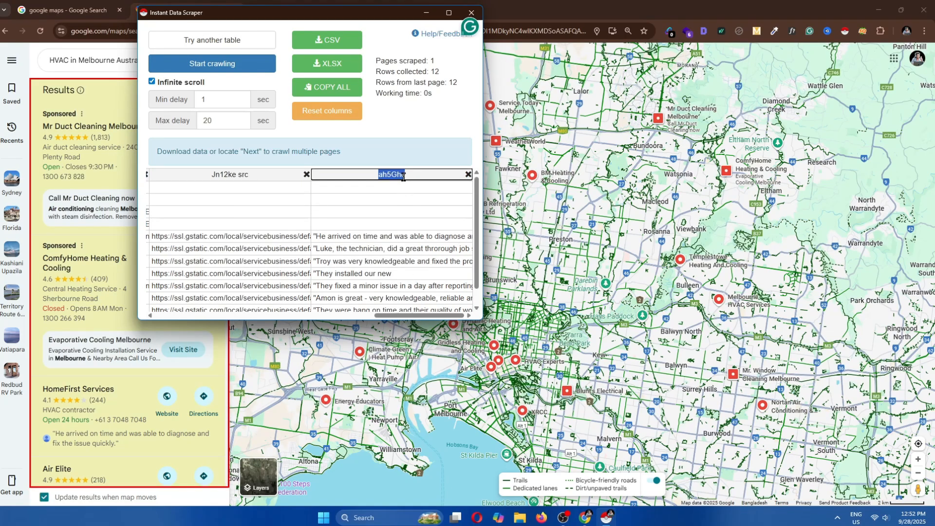
{"action": "type", "text": "Recent Review"}
{"action": "left_click_drag", "start_coordinate": [417, 315], "coordinate": [138, 323]}
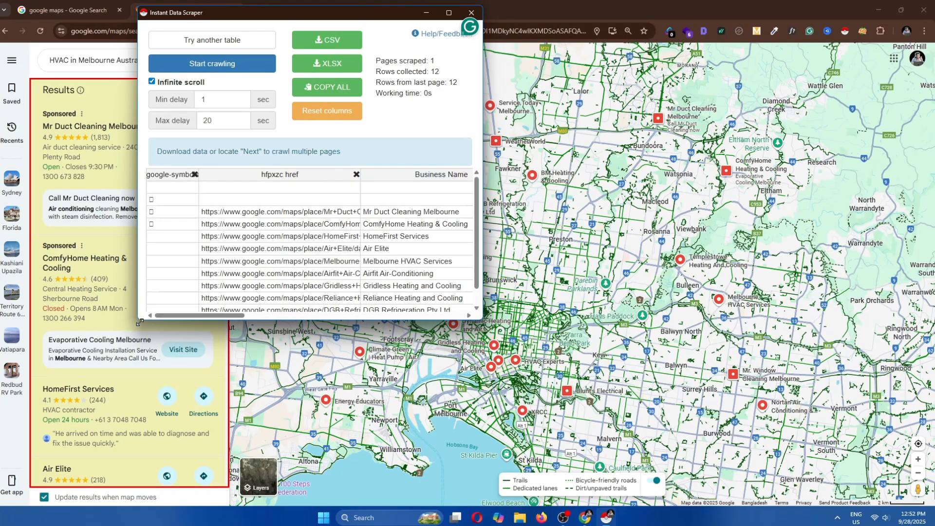
Set the maximum delay to 60 seconds and start crawling the listings
{"action": "left_click_drag", "start_coordinate": [370, 13], "coordinate": [794, 54]}
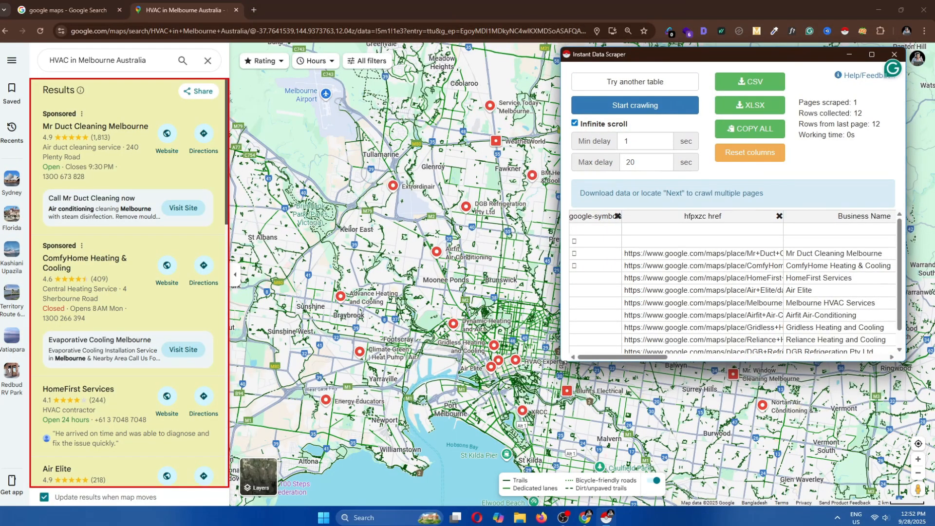
{"action": "left_click_drag", "start_coordinate": [560, 364], "coordinate": [633, 358]}
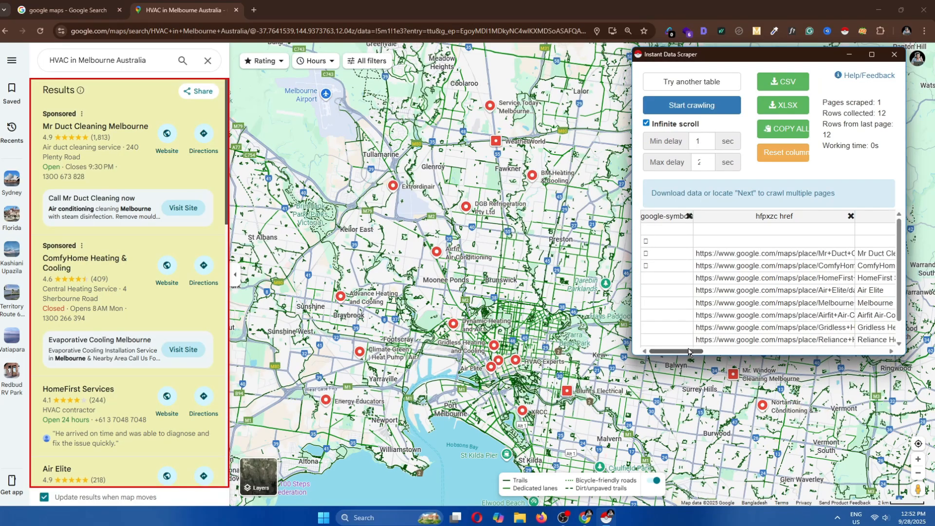
{"action": "left_click_drag", "start_coordinate": [668, 353], "coordinate": [711, 354]}
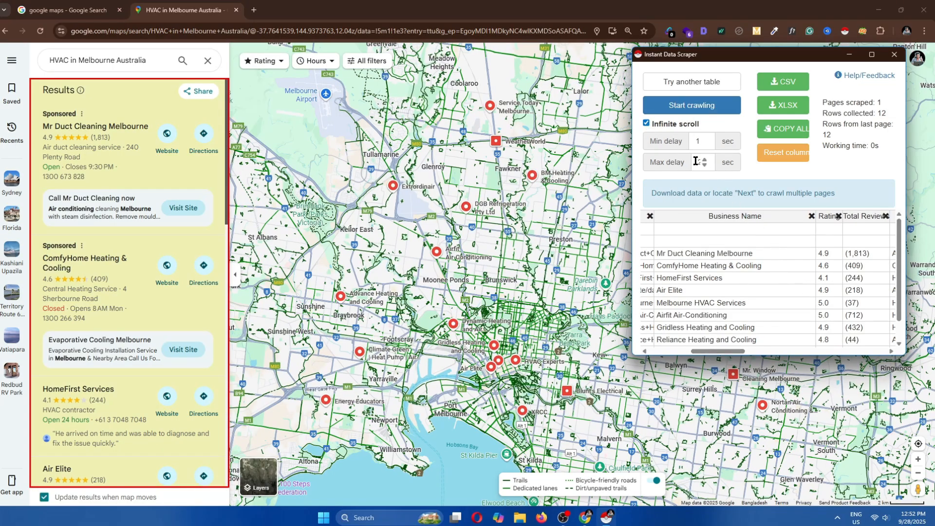
{"action": "left_click_drag", "start_coordinate": [631, 167], "coordinate": [588, 166]}
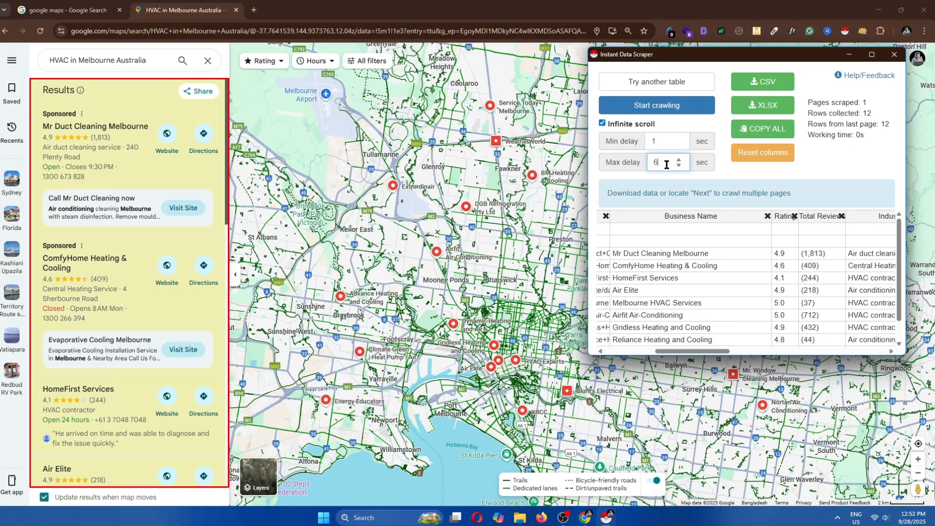
{"action": "type", "text": "-"}
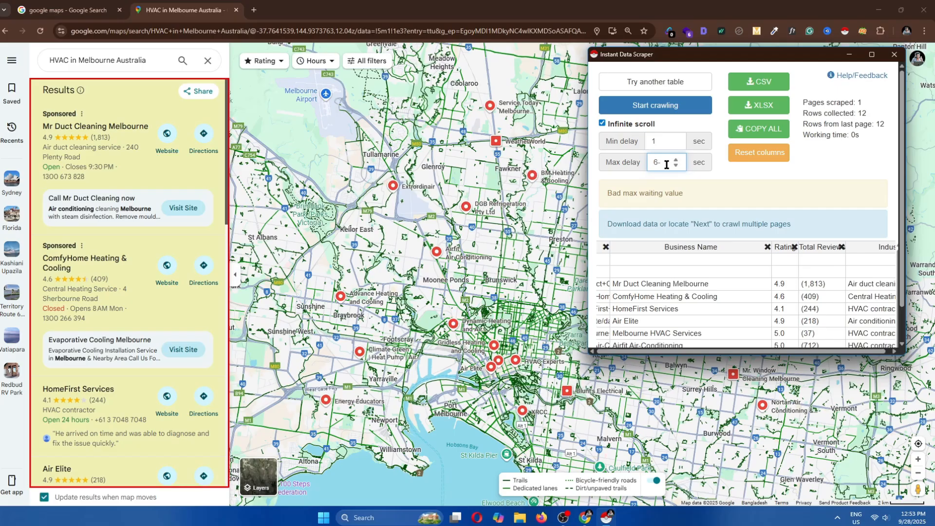
{"action": "key", "text": "BackSpace"}
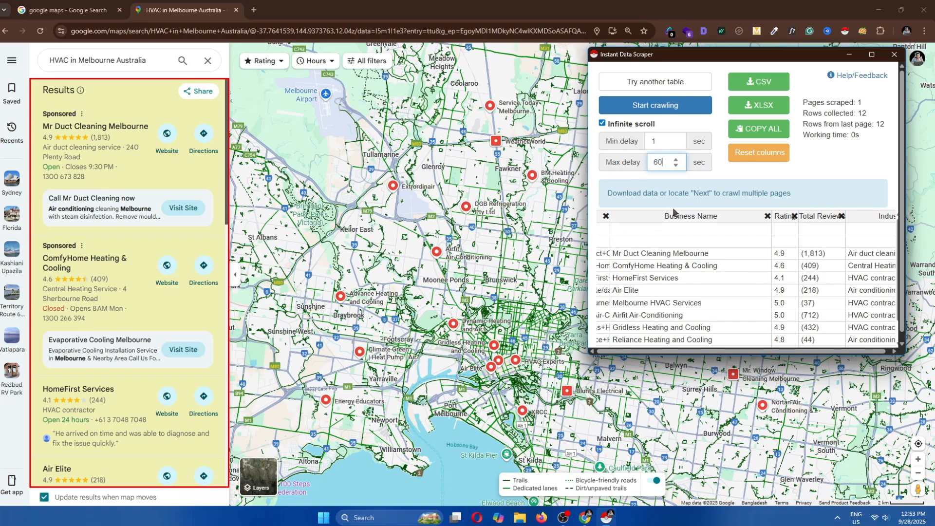
{"action": "left_click", "coordinate": [680, 117]}
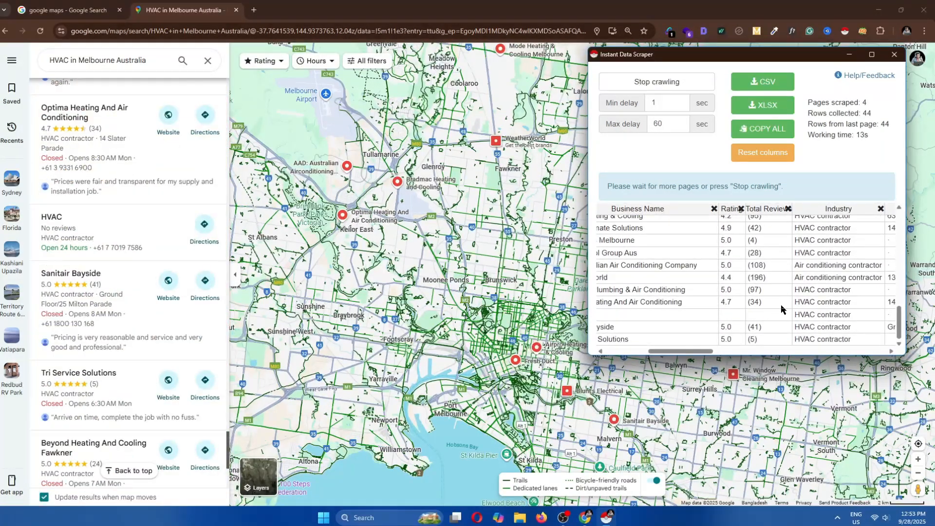
Pan across Melbourne's eastern and south-eastern suburbs so the crawler collects more HVAC listings
{"action": "left_click_drag", "start_coordinate": [693, 396], "coordinate": [487, 380]}
{"action": "scroll", "coordinate": [487, 370], "scroll_direction": "up", "scroll_amount": 3}
{"action": "left_click_drag", "start_coordinate": [559, 319], "coordinate": [536, 434]}
{"action": "scroll", "coordinate": [130, 302], "scroll_direction": "down", "scroll_amount": 10}
{"action": "scroll", "coordinate": [438, 305], "scroll_direction": "down", "scroll_amount": 5}
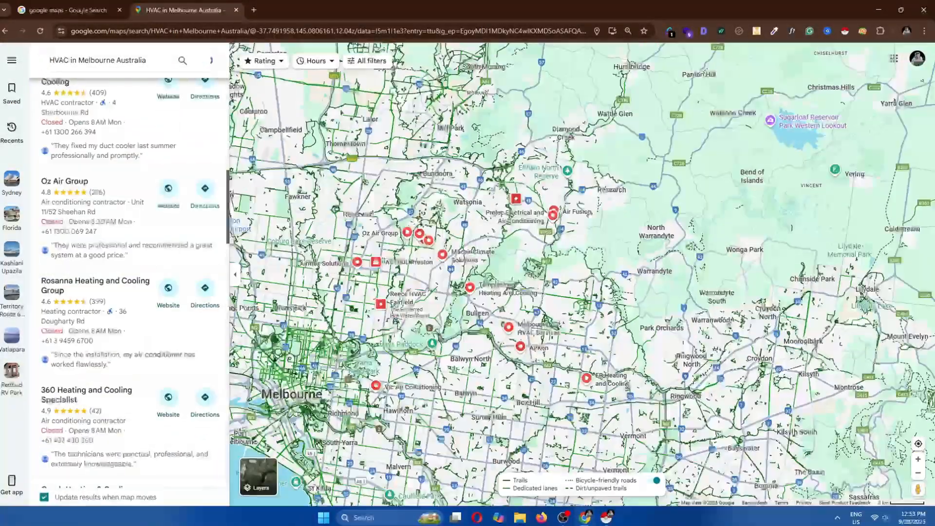
{"action": "scroll", "coordinate": [130, 301], "scroll_direction": "down", "scroll_amount": 10}
{"action": "left_click_drag", "start_coordinate": [521, 311], "coordinate": [492, 219]}
{"action": "scroll", "coordinate": [638, 263], "scroll_direction": "up", "scroll_amount": 4}
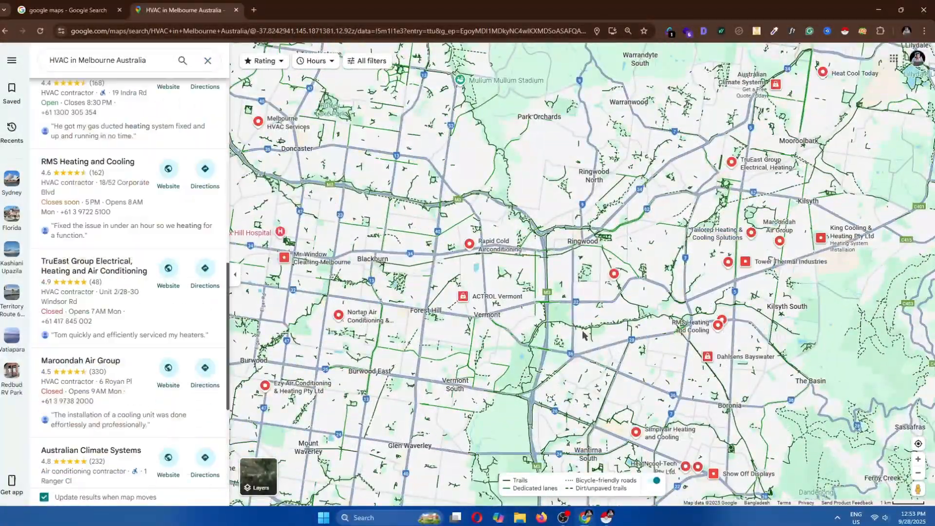
{"action": "left_click_drag", "start_coordinate": [595, 466], "coordinate": [561, 241]}
{"action": "left_click_drag", "start_coordinate": [441, 349], "coordinate": [656, 314]}
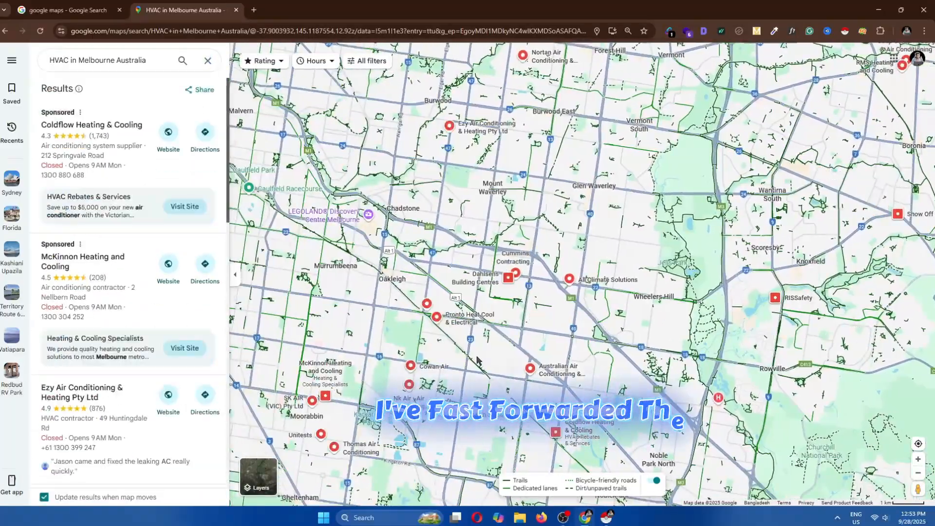
{"action": "left_click_drag", "start_coordinate": [470, 381], "coordinate": [544, 192]}
{"action": "left_click_drag", "start_coordinate": [480, 313], "coordinate": [447, 180]}
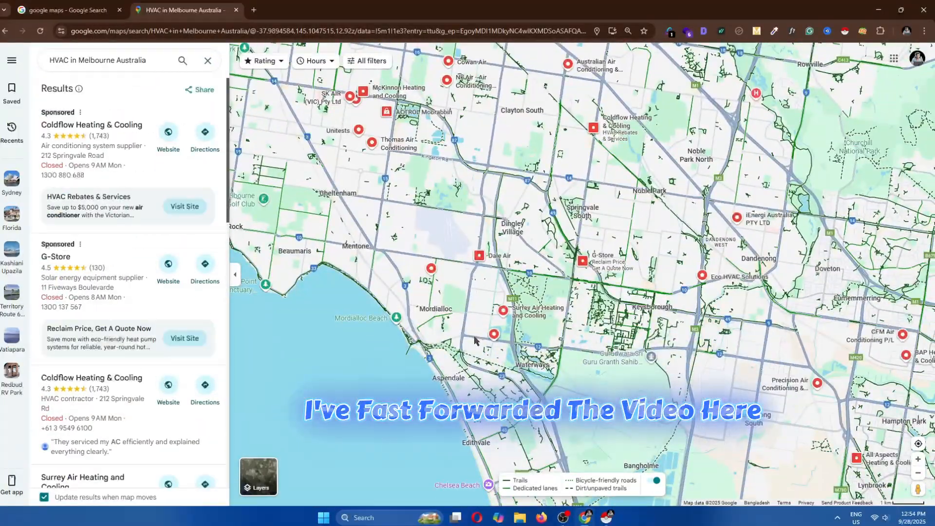
{"action": "left_click_drag", "start_coordinate": [617, 360], "coordinate": [528, 271]}
{"action": "left_click_drag", "start_coordinate": [540, 390], "coordinate": [488, 271]}
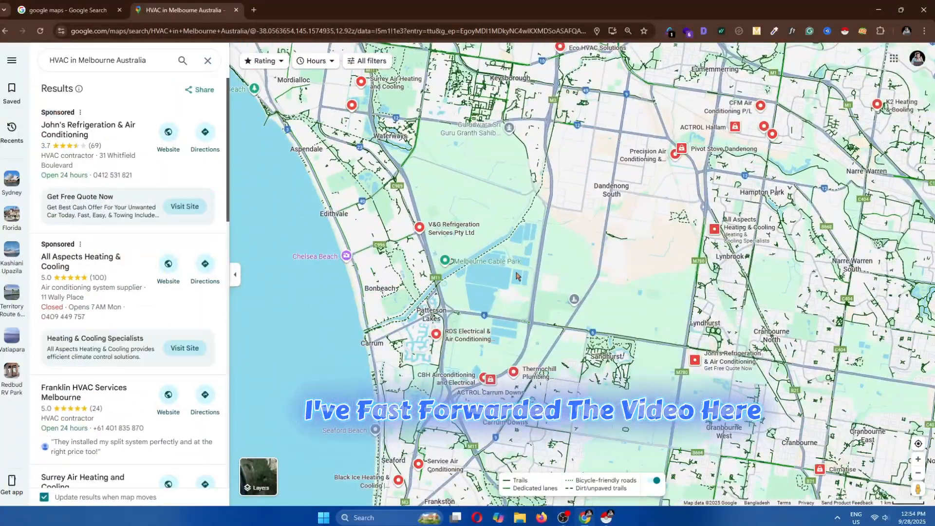
Zoom out and pan across the western bay suburbs to load further HVAC listings into the crawl
{"action": "scroll", "coordinate": [488, 271], "scroll_direction": "down", "scroll_amount": 5}
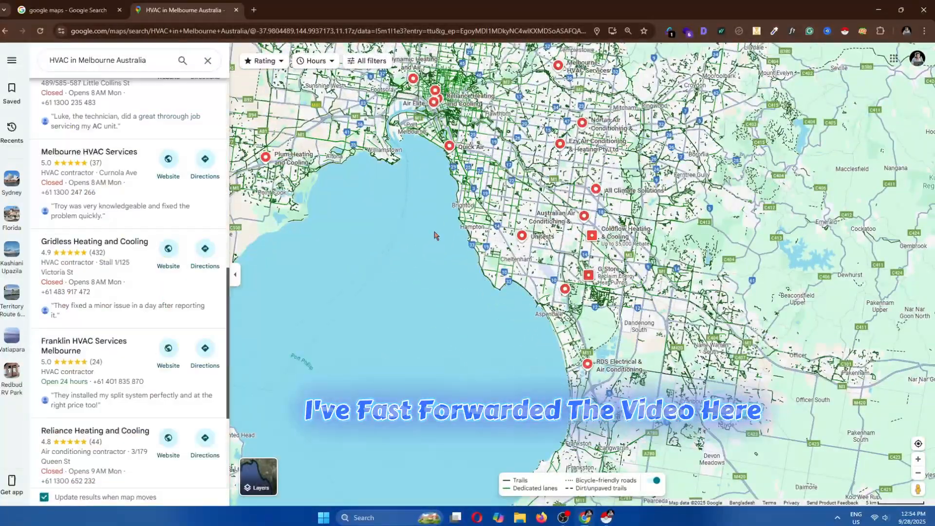
{"action": "left_click_drag", "start_coordinate": [437, 236], "coordinate": [480, 338]}
{"action": "scroll", "coordinate": [442, 300], "scroll_direction": "up", "scroll_amount": 5}
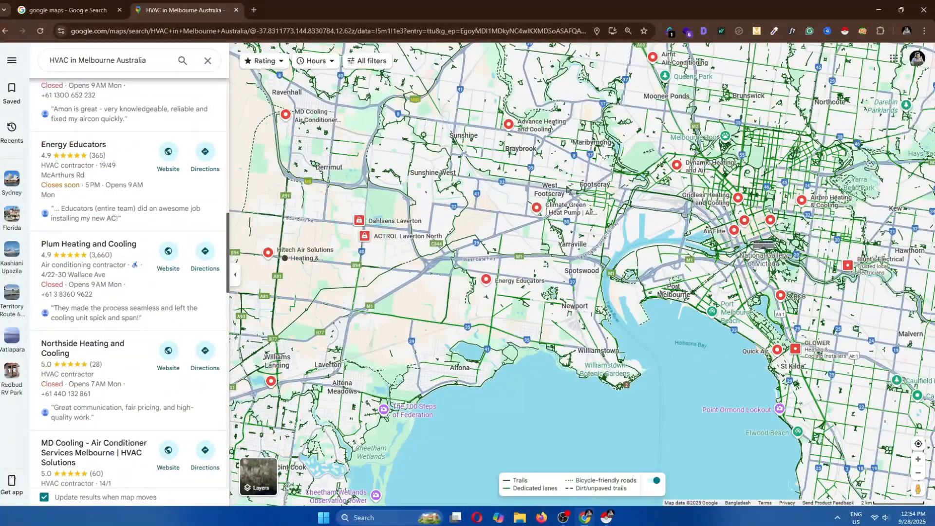
{"action": "left_click_drag", "start_coordinate": [459, 136], "coordinate": [604, 239]}
{"action": "scroll", "coordinate": [470, 336], "scroll_direction": "up", "scroll_amount": 2}
{"action": "scroll", "coordinate": [584, 302], "scroll_direction": "down", "scroll_amount": 5}
{"action": "left_click_drag", "start_coordinate": [560, 360], "coordinate": [525, 215]}
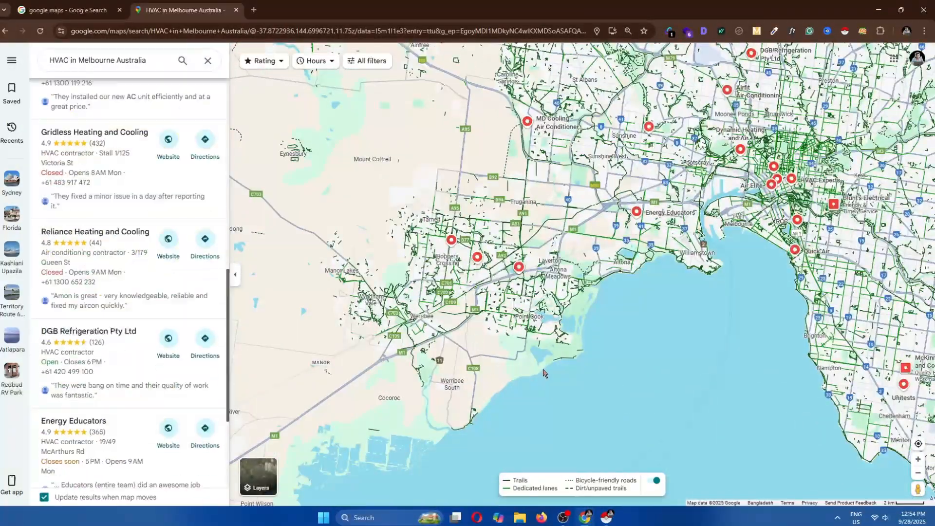
{"action": "scroll", "coordinate": [543, 373], "scroll_direction": "down", "scroll_amount": 3}
{"action": "left_click_drag", "start_coordinate": [593, 354], "coordinate": [524, 302]}
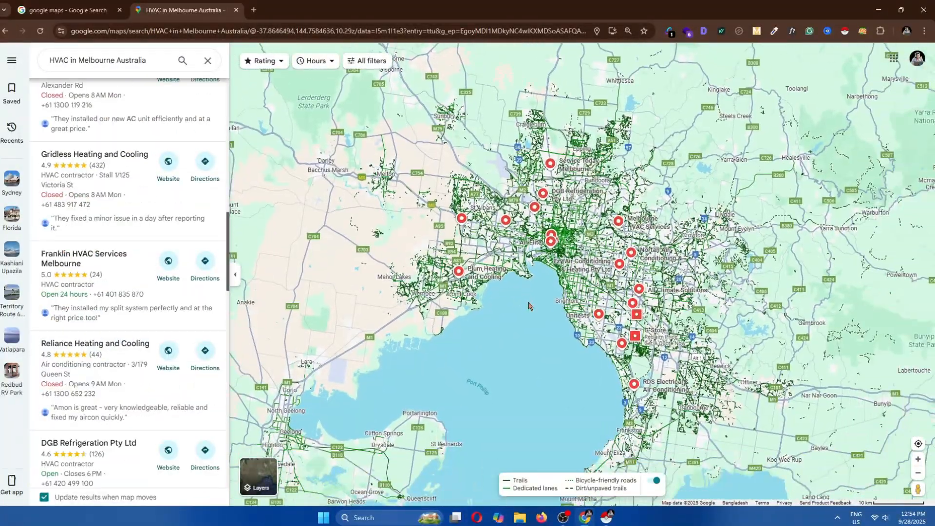
{"action": "scroll", "coordinate": [192, 376], "scroll_direction": "down", "scroll_amount": 10}
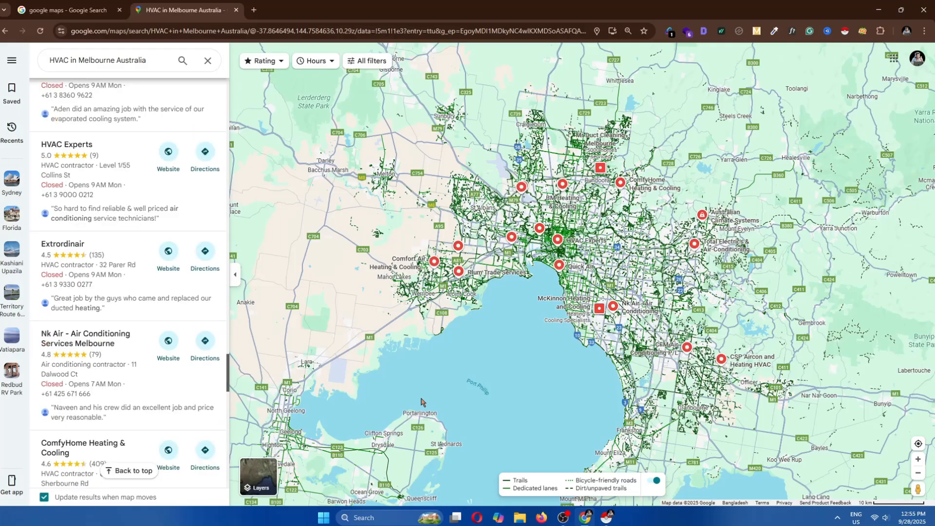
{"action": "scroll", "coordinate": [452, 308], "scroll_direction": "up", "scroll_amount": 5}
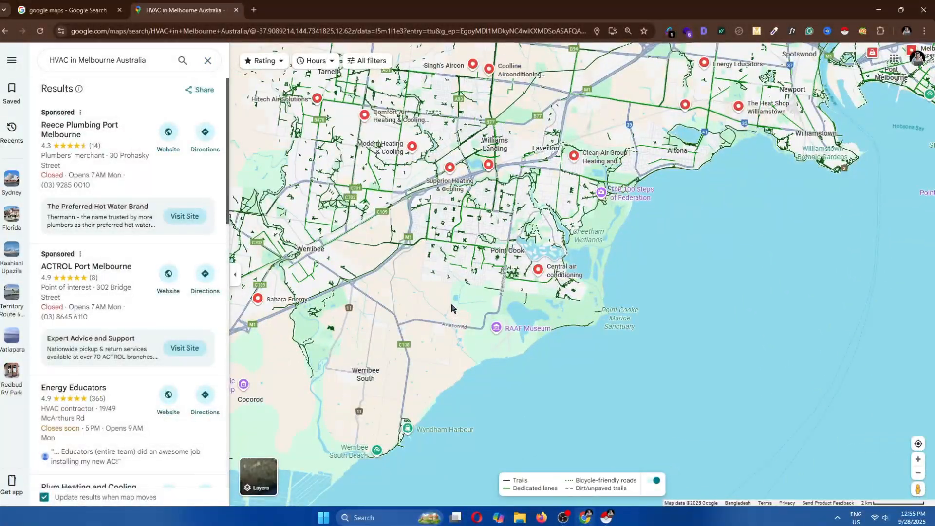
Pan across Melbourne's north-western suburbs around the airport so the crawler collects more HVAC listings
{"action": "left_click_drag", "start_coordinate": [443, 292], "coordinate": [455, 472]}
{"action": "scroll", "coordinate": [146, 317], "scroll_direction": "down", "scroll_amount": 10}
{"action": "left_click_drag", "start_coordinate": [528, 334], "coordinate": [560, 219]}
{"action": "left_click_drag", "start_coordinate": [674, 167], "coordinate": [537, 393]}
{"action": "left_click_drag", "start_coordinate": [522, 229], "coordinate": [414, 412]}
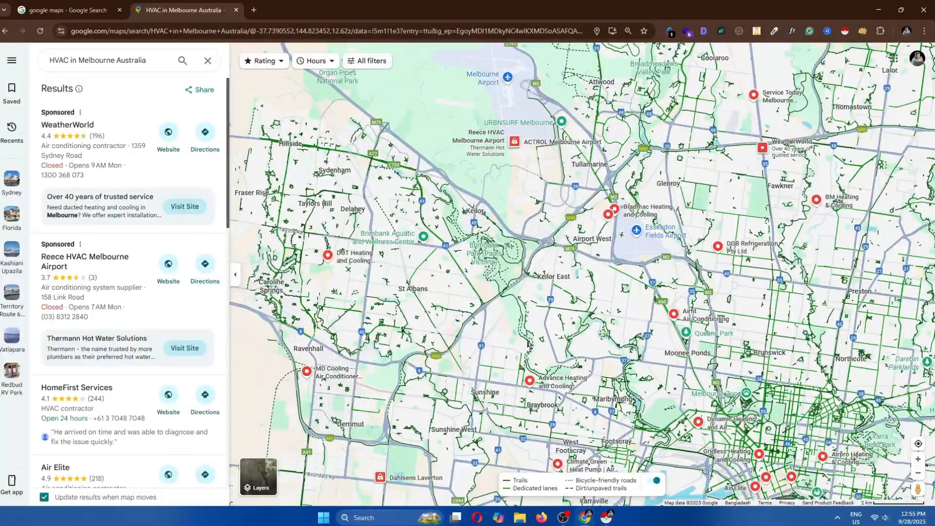
{"action": "left_click_drag", "start_coordinate": [654, 270], "coordinate": [506, 412]}
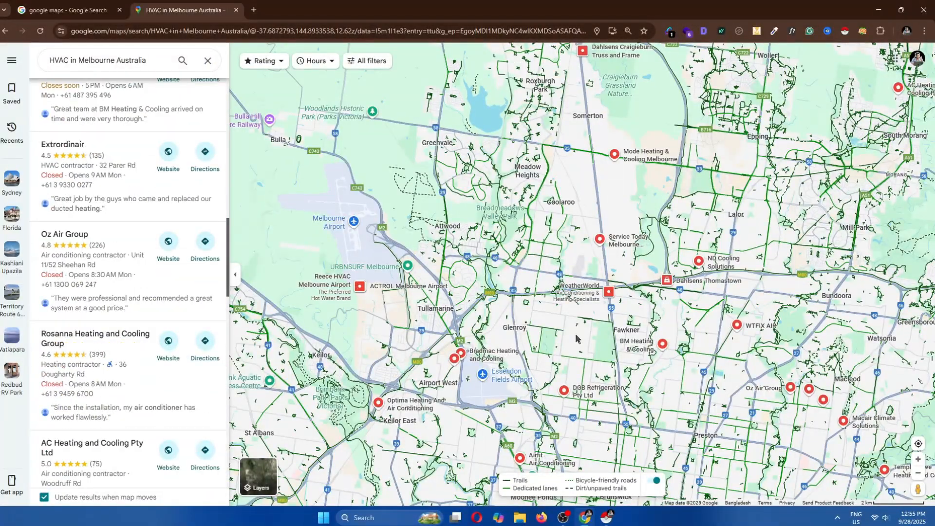
Scroll the results list and pan across the northern suburbs toward Epping, Bundoora and Eltham to load further listings
{"action": "scroll", "coordinate": [204, 429], "scroll_direction": "down", "scroll_amount": 10}
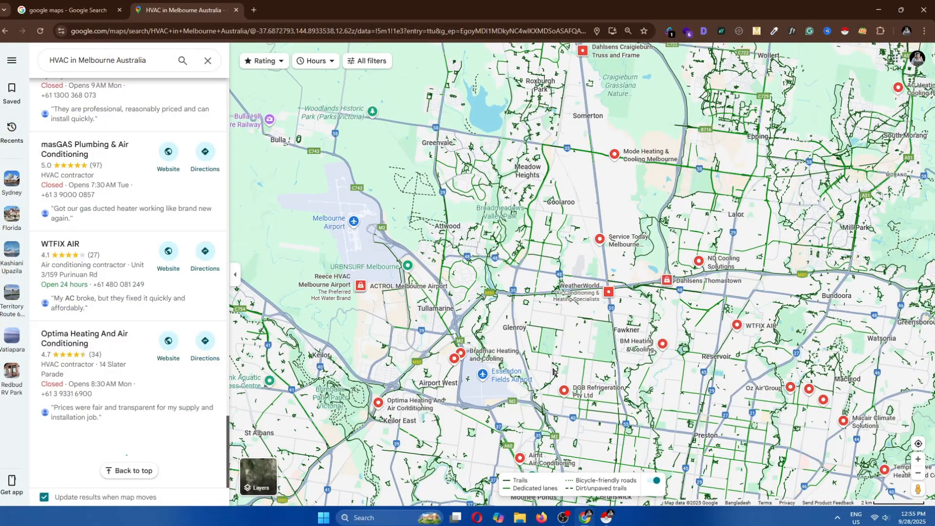
{"action": "scroll", "coordinate": [220, 439], "scroll_direction": "down", "scroll_amount": 10}
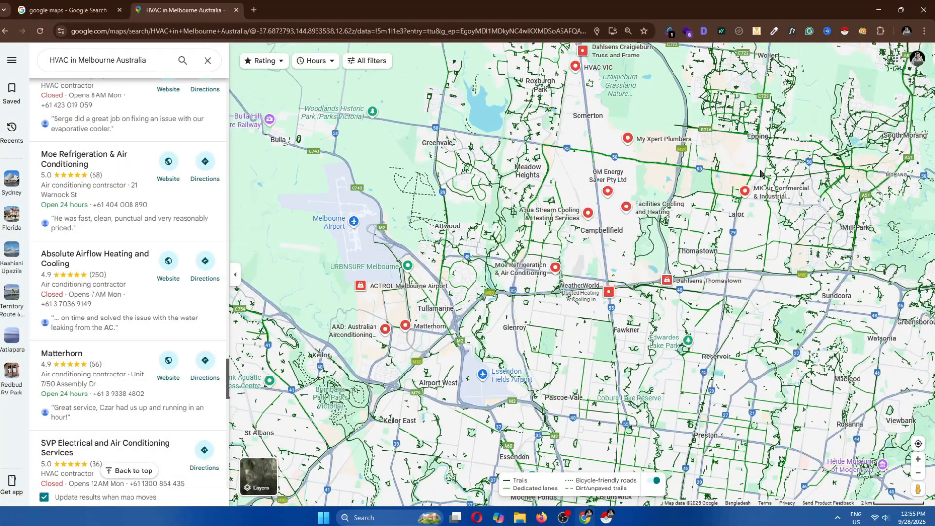
{"action": "left_click_drag", "start_coordinate": [688, 319], "coordinate": [463, 339]}
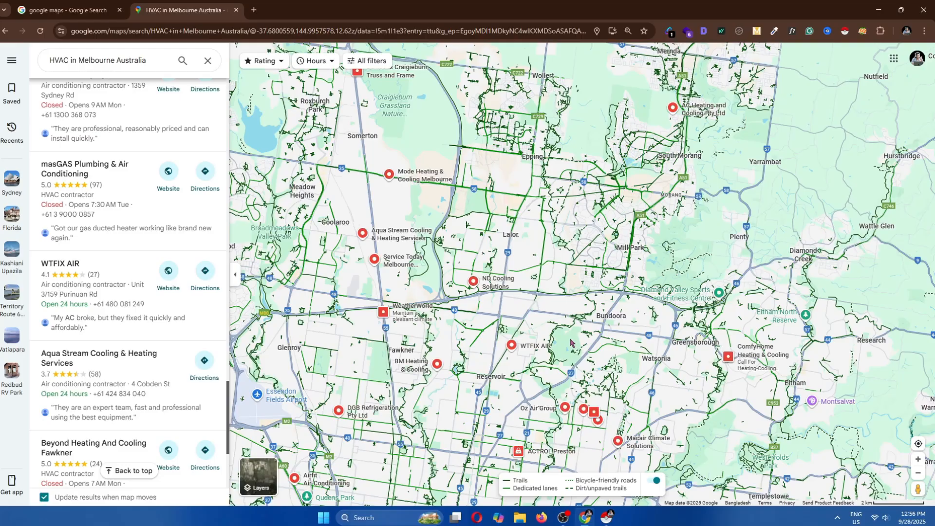
{"action": "left_click_drag", "start_coordinate": [570, 343], "coordinate": [433, 183]}
Zoom out over greater Melbourne, dismiss the browser suggestion, and scroll the results list to its end
{"action": "scroll", "coordinate": [471, 343], "scroll_direction": "up", "scroll_amount": 2}
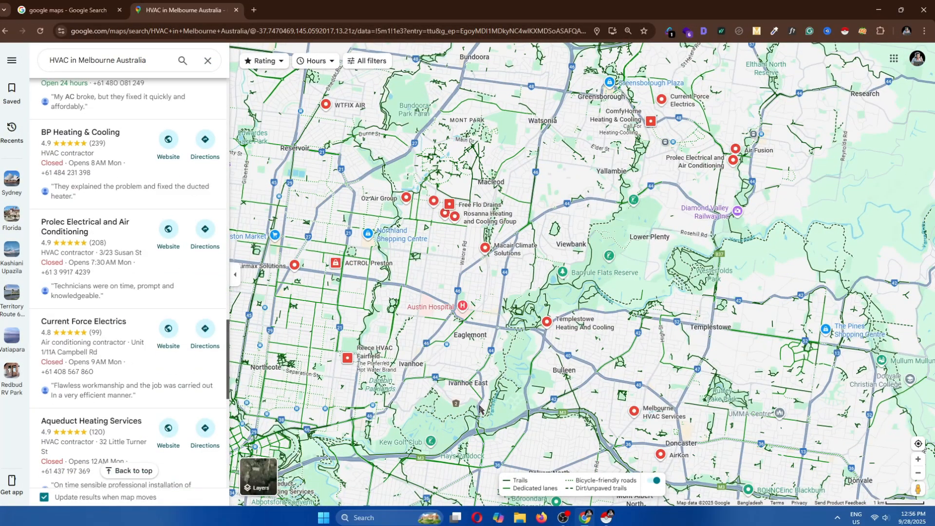
{"action": "scroll", "coordinate": [480, 407], "scroll_direction": "down", "scroll_amount": 3}
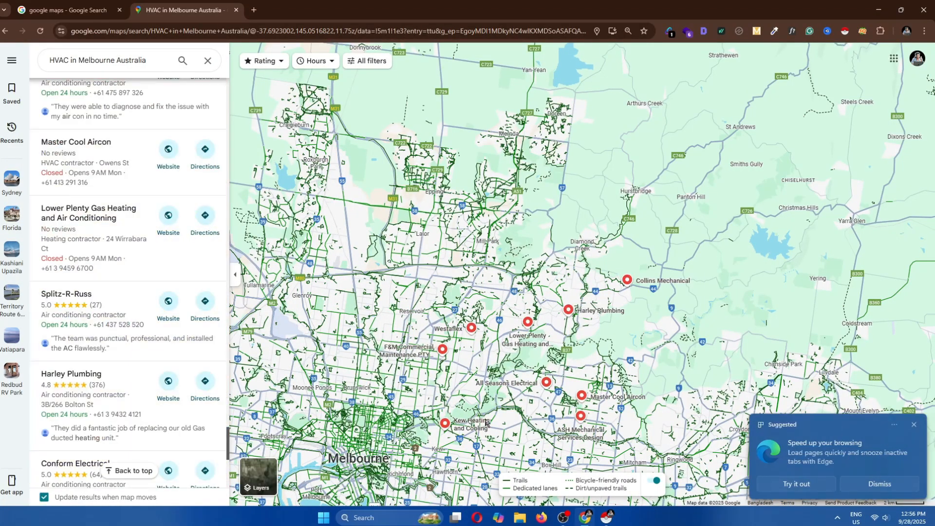
{"action": "left_click", "coordinate": [912, 425]}
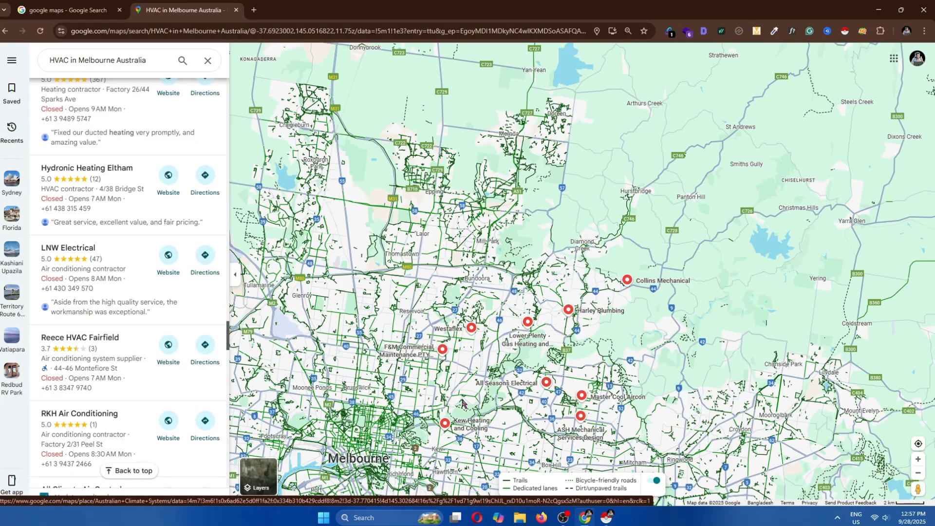
{"action": "scroll", "coordinate": [441, 406], "scroll_direction": "down", "scroll_amount": 2}
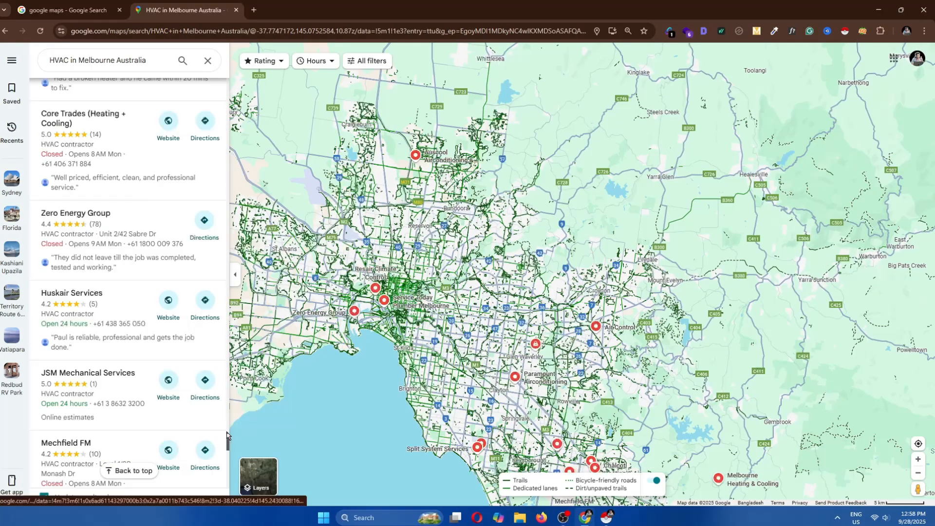
{"action": "scroll", "coordinate": [228, 431], "scroll_direction": "down", "scroll_amount": 10}
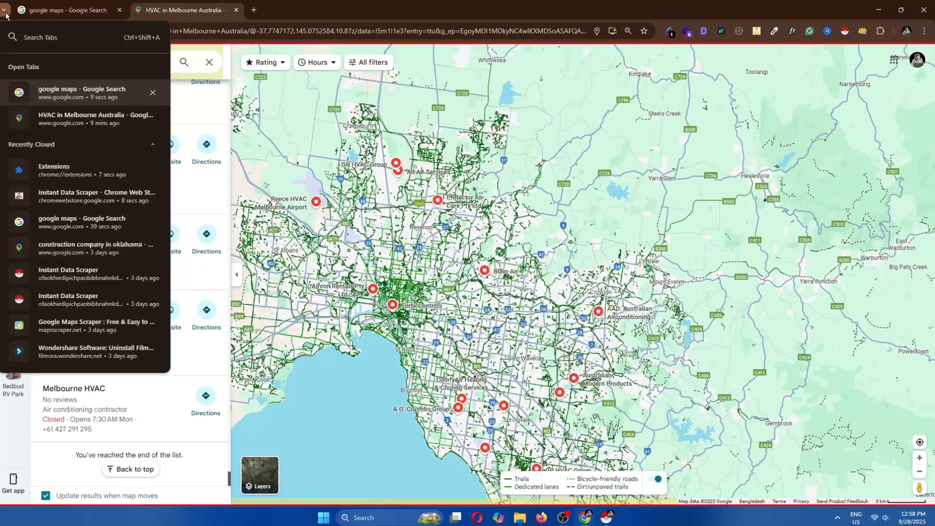
{"action": "left_click", "coordinate": [441, 386]}
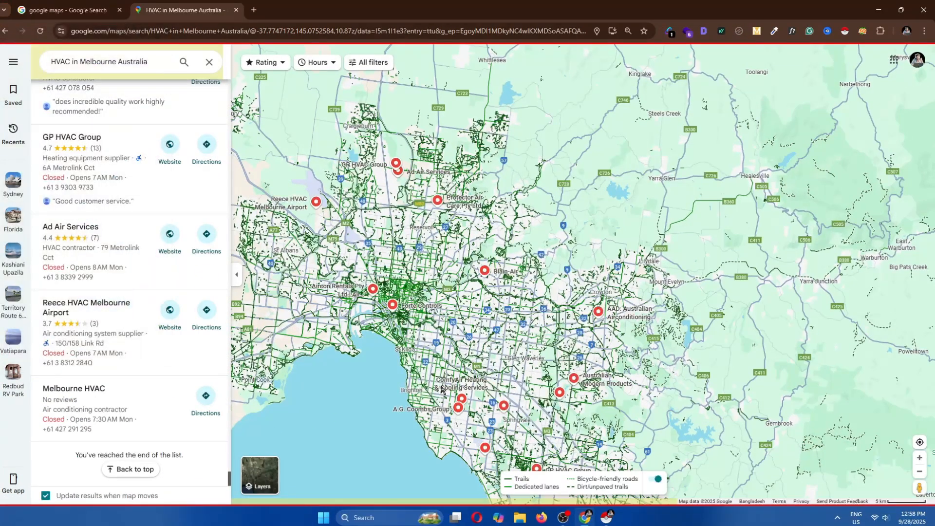
Open the Instant Data Scraper window, maximise it and scroll through the collected table rows
{"action": "left_click", "coordinate": [606, 517]}
{"action": "scroll", "coordinate": [743, 317], "scroll_direction": "down", "scroll_amount": 5}
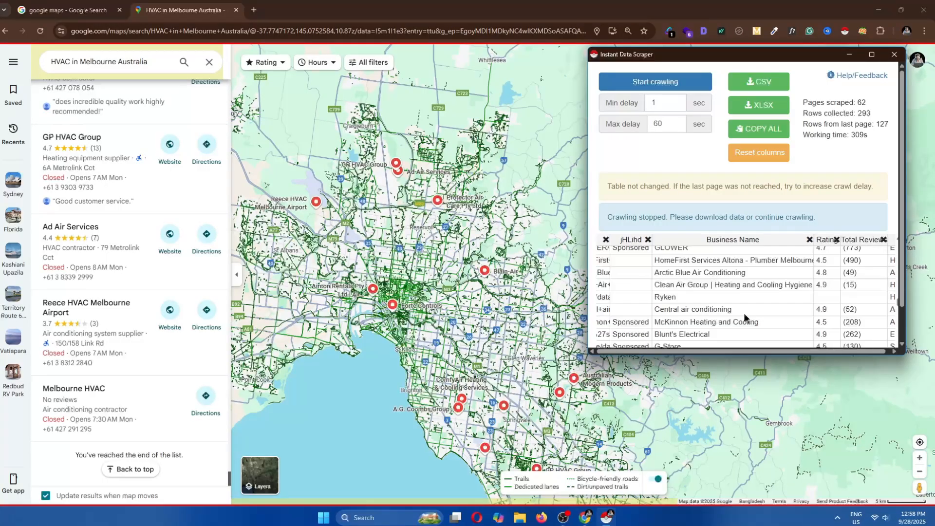
{"action": "scroll", "coordinate": [743, 317], "scroll_direction": "down", "scroll_amount": 5}
{"action": "left_click", "coordinate": [871, 54]}
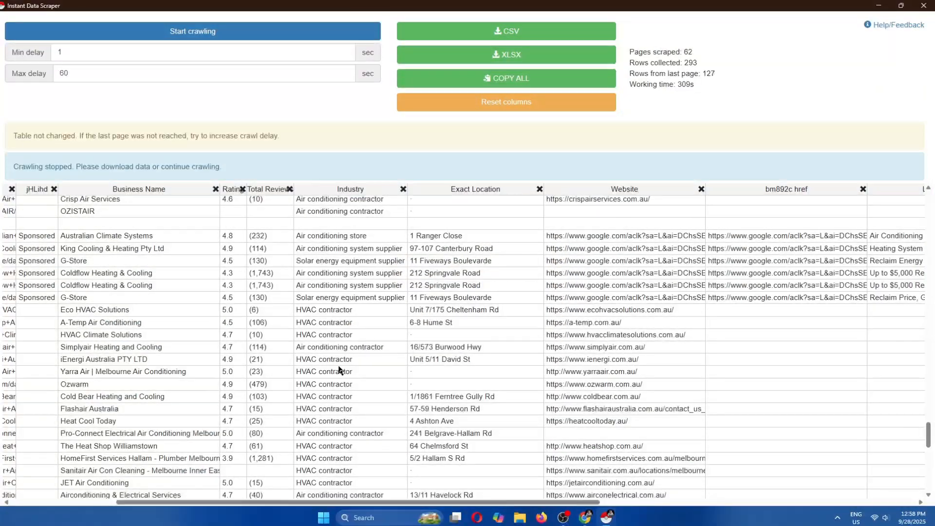
{"action": "scroll", "coordinate": [340, 370], "scroll_direction": "down", "scroll_amount": 5}
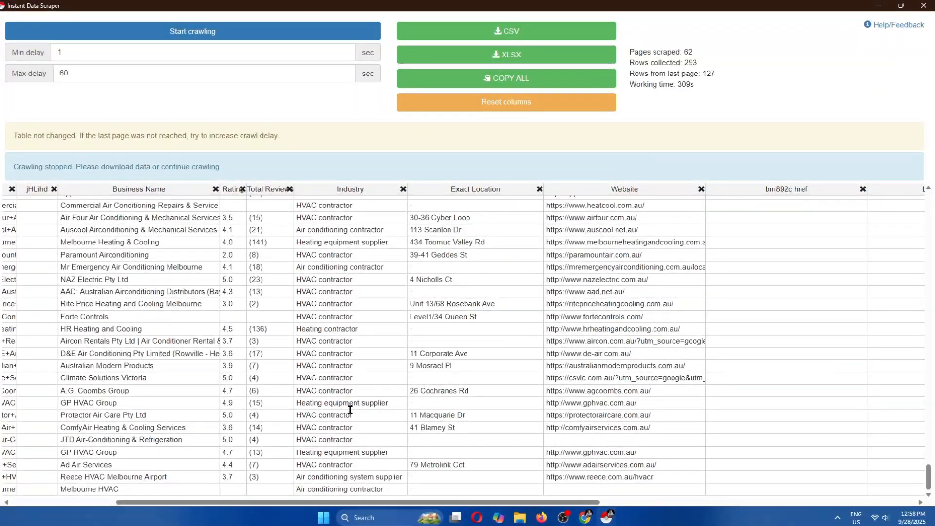
{"action": "scroll", "coordinate": [349, 410], "scroll_direction": "left", "scroll_amount": 5}
{"action": "scroll", "coordinate": [391, 437], "scroll_direction": "up", "scroll_amount": 5}
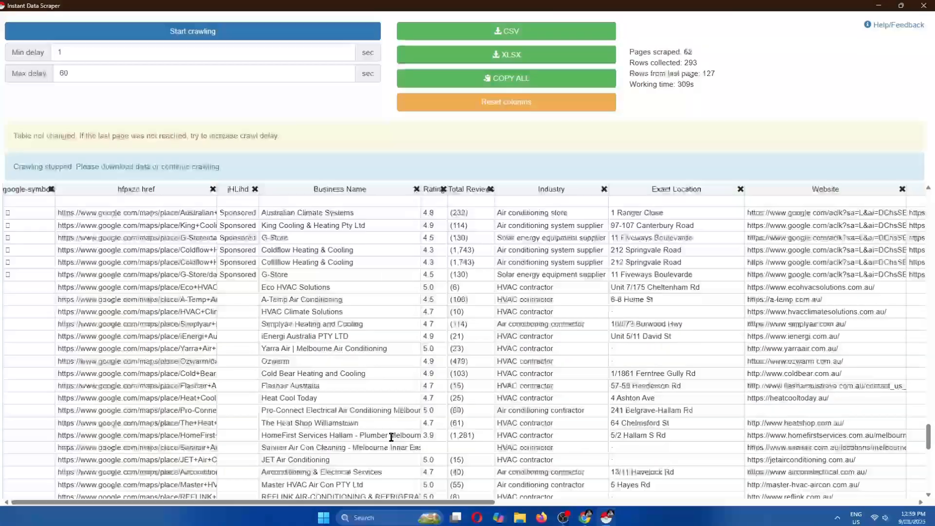
{"action": "scroll", "coordinate": [390, 437], "scroll_direction": "up", "scroll_amount": 15}
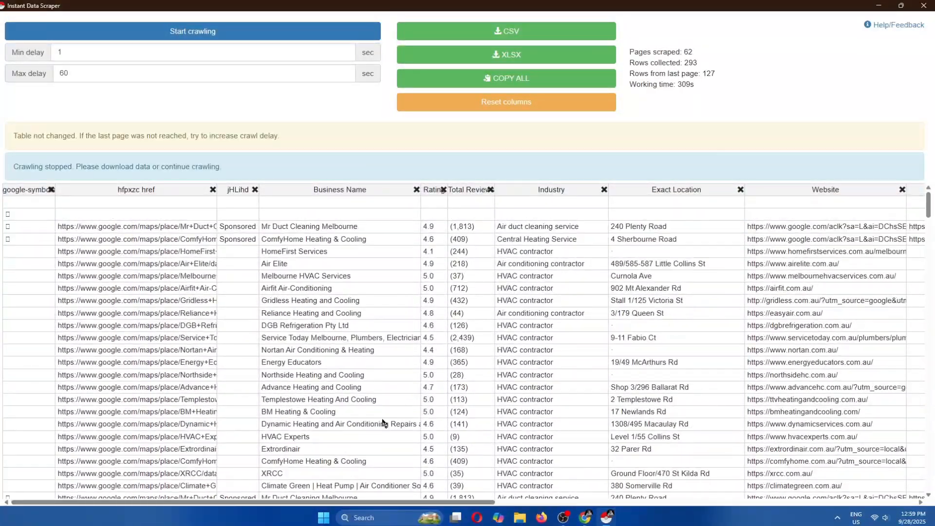
Copy all scraped data and open Google Sheets in a new browser tab
{"action": "left_click", "coordinate": [510, 83]}
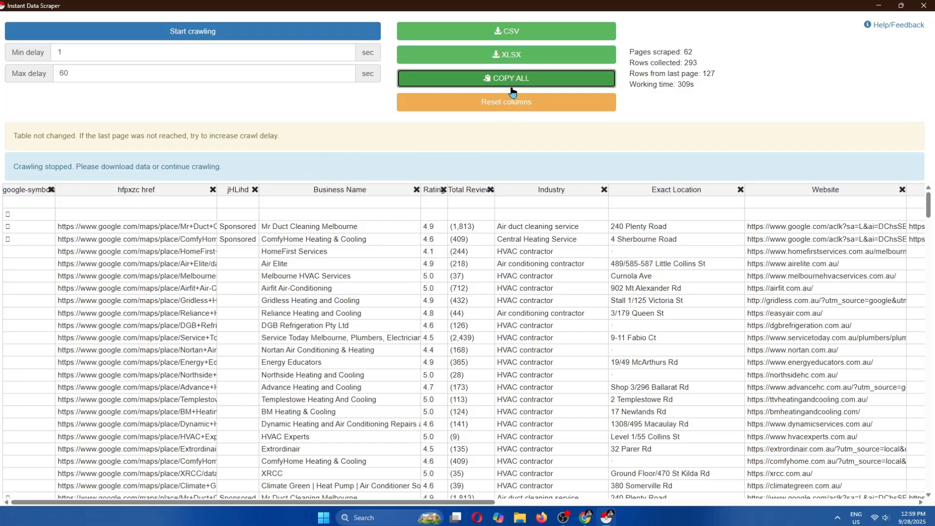
{"action": "left_click", "coordinate": [584, 517]}
{"action": "left_click", "coordinate": [255, 12]}
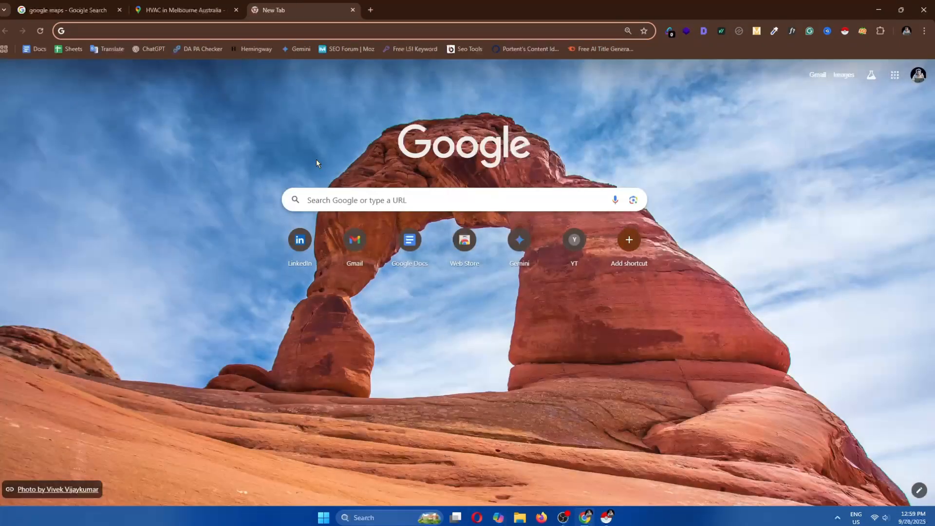
{"action": "left_click", "coordinate": [72, 49]}
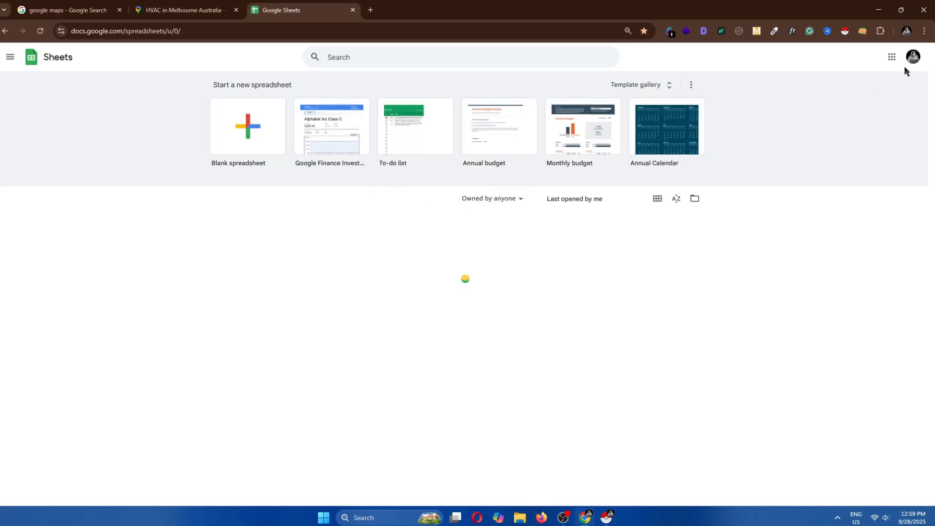
{"action": "left_click", "coordinate": [911, 58]}
{"action": "left_click", "coordinate": [779, 246]}
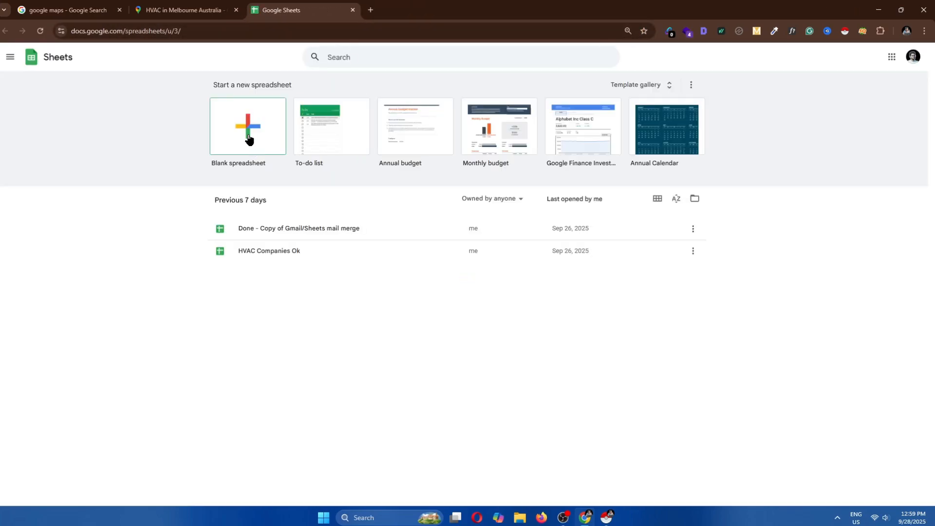
Create a blank spreadsheet and paste the scraped table into it starting at cell A1
{"action": "left_click", "coordinate": [249, 139]}
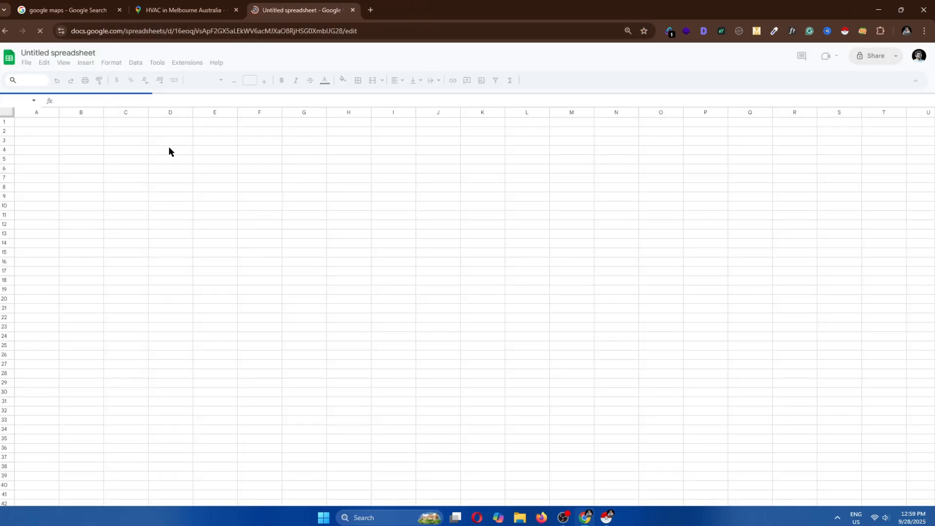
{"action": "left_click", "coordinate": [4, 112]}
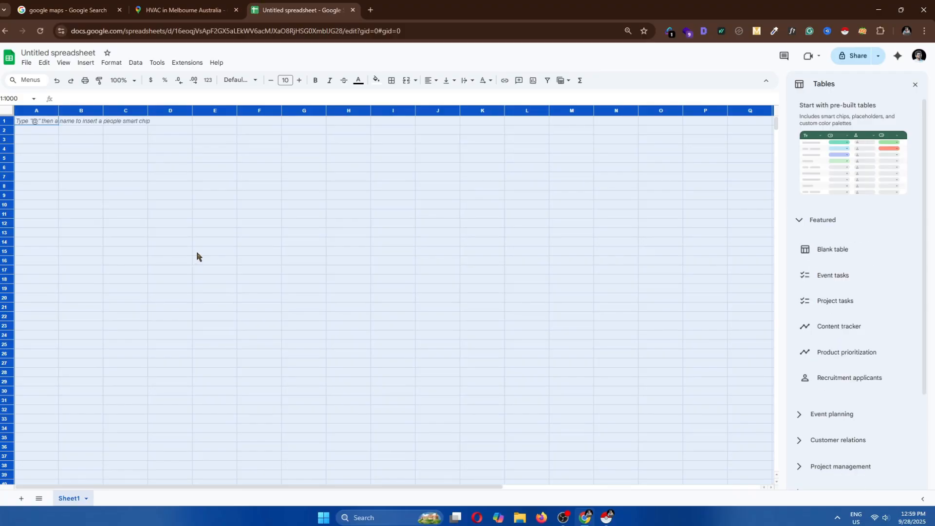
{"action": "key", "text": "ctrl+v"}
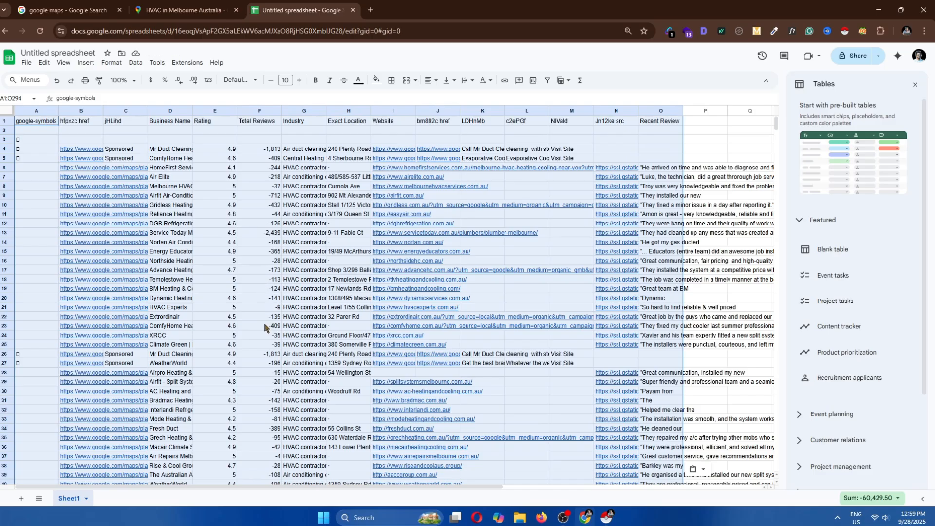
Select and copy the Total Reviews values in cells F4:F294
{"action": "left_click", "coordinate": [269, 271]}
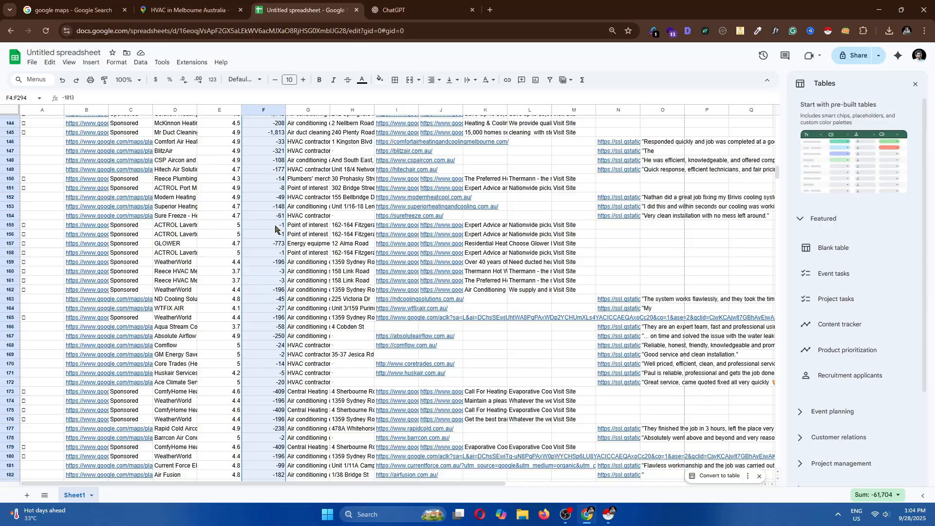
{"action": "scroll", "coordinate": [276, 229], "scroll_direction": "up", "scroll_amount": 20}
{"action": "scroll", "coordinate": [265, 239], "scroll_direction": "down", "scroll_amount": 20}
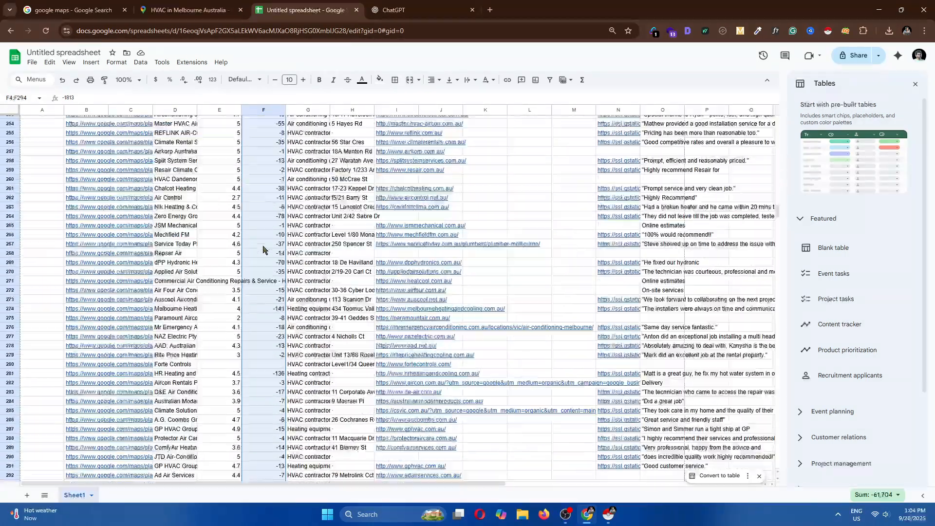
{"action": "scroll", "coordinate": [269, 251], "scroll_direction": "down", "scroll_amount": 10}
{"action": "key", "text": "ctrl+c"}
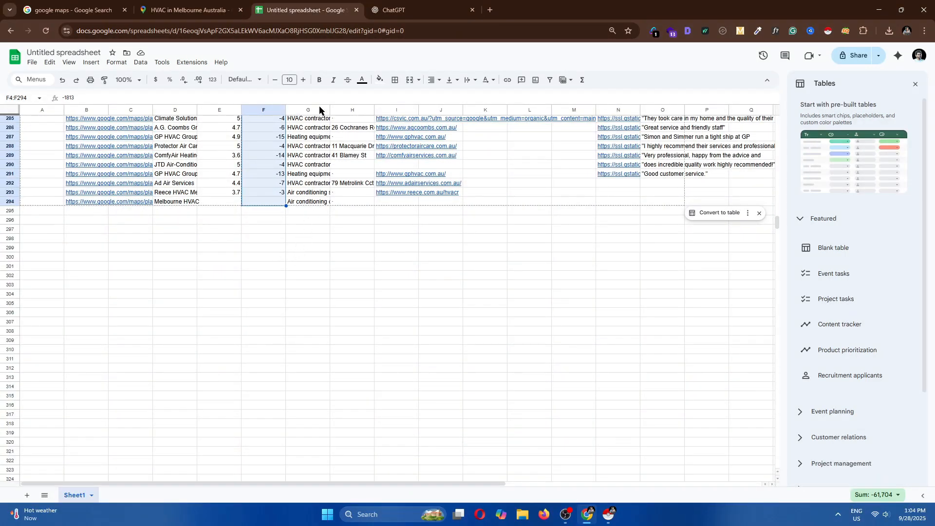
Switch to ChatGPT, clear the message box and paste the copied review counts
{"action": "left_click", "coordinate": [394, 10]}
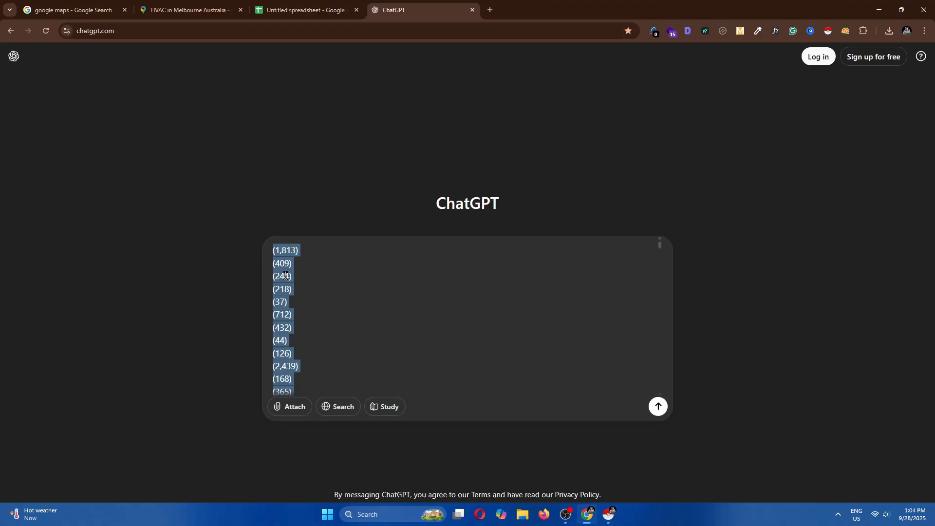
{"action": "key", "text": "BackSpace"}
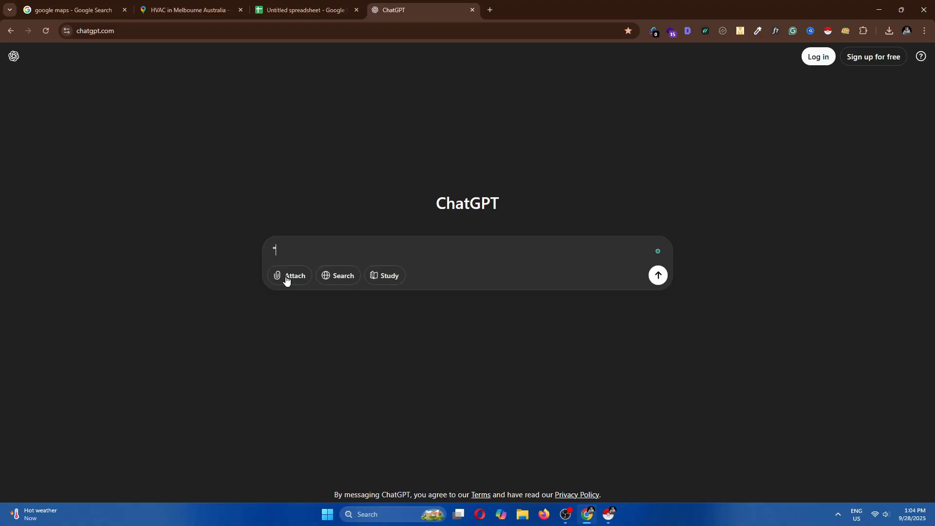
{"action": "key", "text": "ctrl+v"}
{"action": "key", "text": "ctrl+End"}
Add the instruction "Convert this into a column which copy pastable in the spreadsheet and remove minus." and send it
{"action": "type", "text": "\" Make this "}
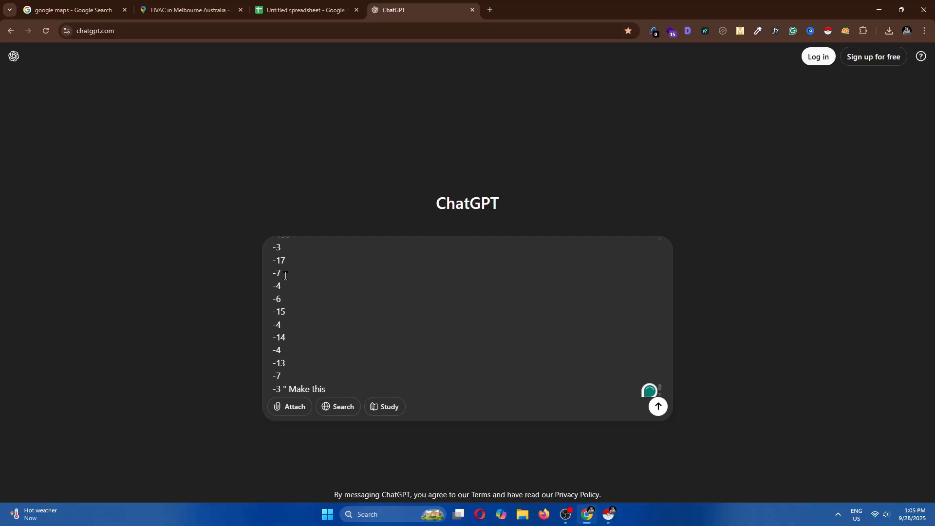
{"action": "type", "text": "into"}
{"action": "key", "text": "BackSpace"}
{"action": "key", "text": "BackSpace"}
{"action": "key", "text": "BackSpace"}
{"action": "key", "text": "BackSpace"}
{"action": "key", "text": "BackSpace"}
{"action": "key", "text": "BackSpace"}
{"action": "key", "text": "BackSpace"}
{"action": "key", "text": "BackSpace"}
{"action": "key", "text": "BackSpace"}
{"action": "key", "text": "BackSpace"}
{"action": "key", "text": "BackSpace"}
{"action": "key", "text": "BackSpace"}
{"action": "key", "text": "BackSpace"}
{"action": "key", "text": "BackSpace"}
{"action": "key", "text": "BackSpace"}
{"action": "key", "text": "BackSpace"}
{"action": "key", "text": "BackSpace"}
{"action": "type", "text": "\" Convert this into a column"}
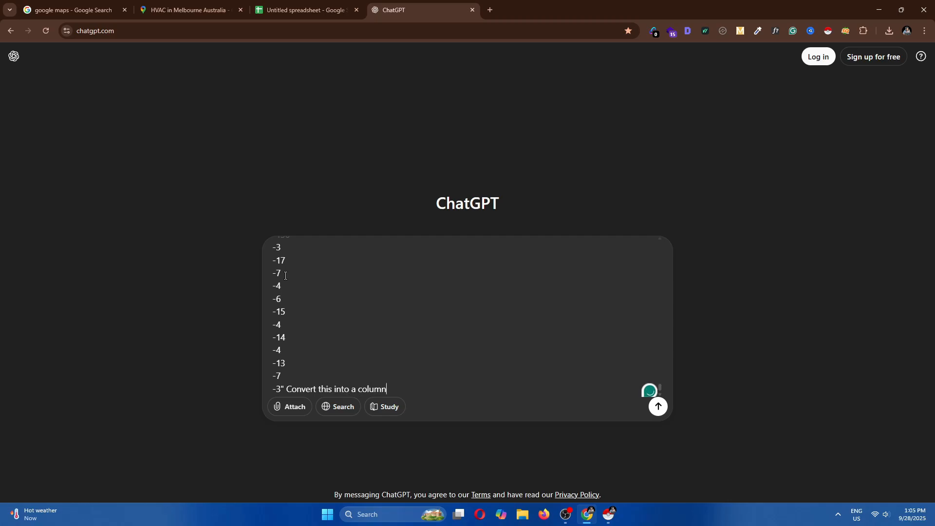
{"action": "type", "text": "which copy pa"}
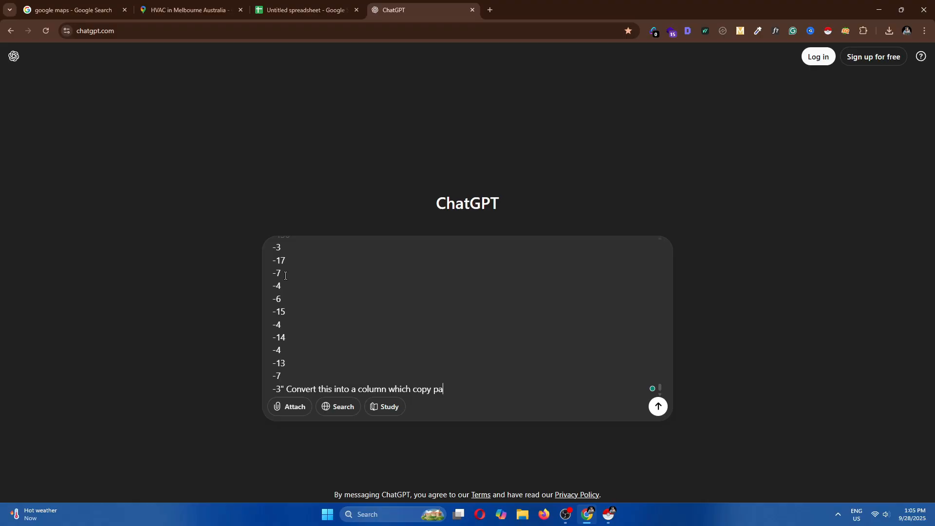
{"action": "type", "text": "stable in the spreadsheet and remove minus."}
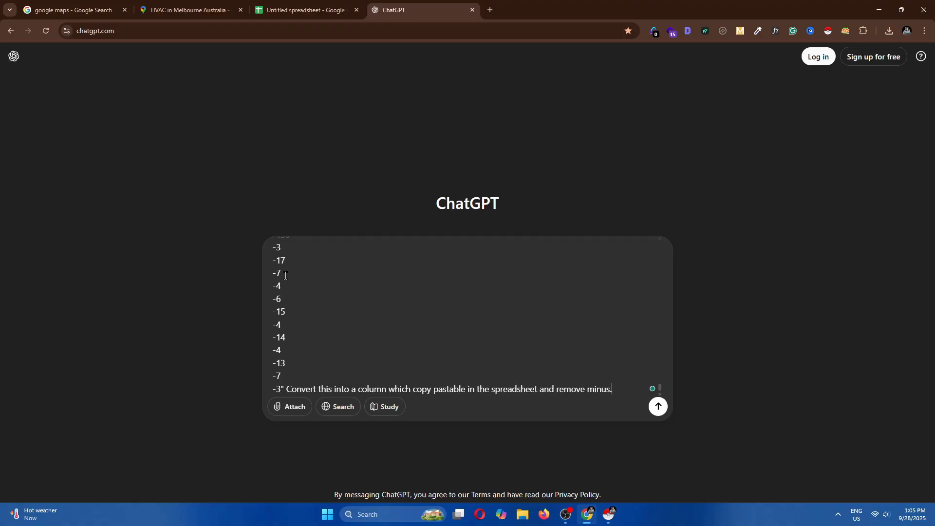
{"action": "key", "text": "Return"}
Scroll through the returned column and send the follow-up "No give me a table"
{"action": "scroll", "coordinate": [250, 332], "scroll_direction": "down", "scroll_amount": 5}
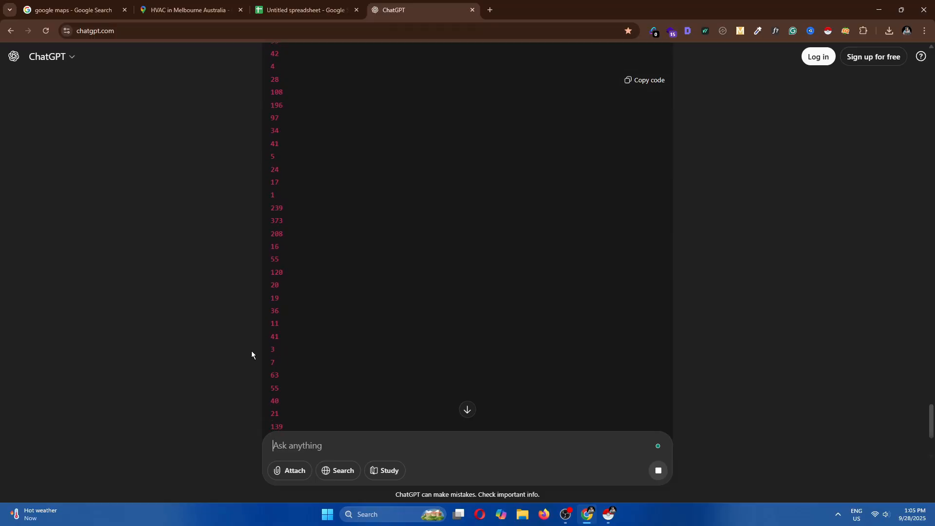
{"action": "scroll", "coordinate": [252, 365], "scroll_direction": "down", "scroll_amount": 10}
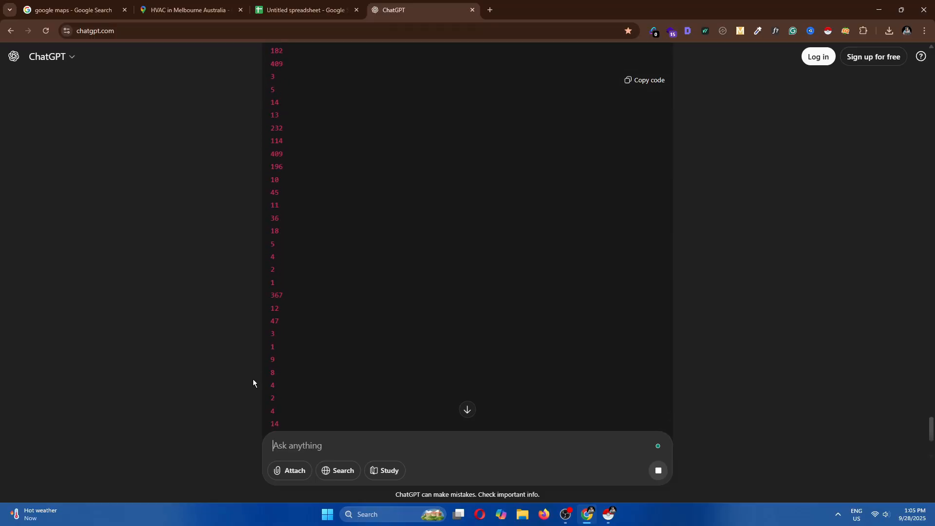
{"action": "scroll", "coordinate": [253, 380], "scroll_direction": "down", "scroll_amount": 10}
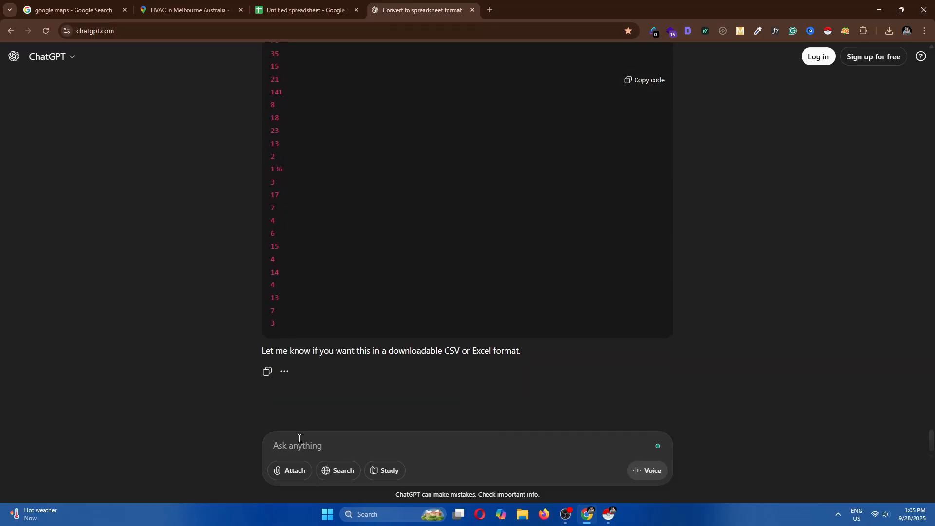
{"action": "type", "text": "No give me a table"}
{"action": "key", "text": "Return"}
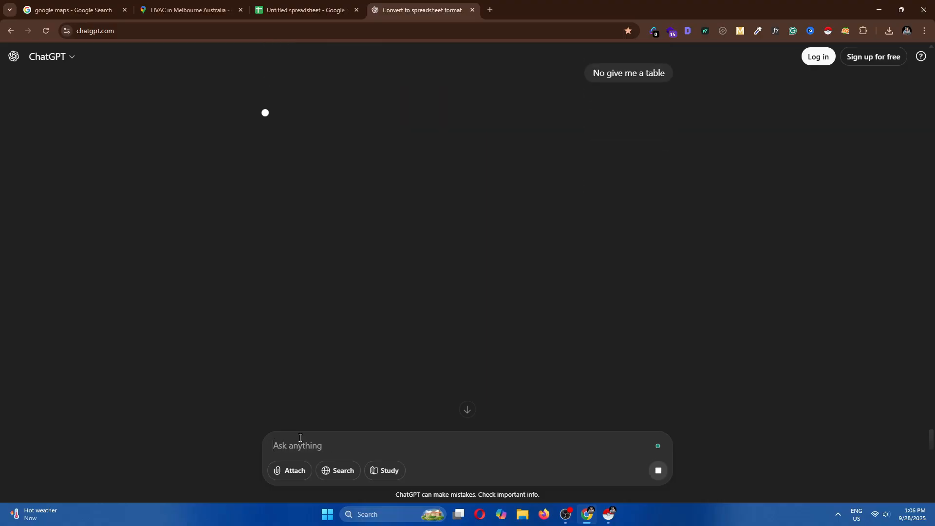
Scroll through ChatGPT's single-column table of review values from top to bottom
{"action": "scroll", "coordinate": [378, 279], "scroll_direction": "down", "scroll_amount": 1}
{"action": "scroll", "coordinate": [413, 306], "scroll_direction": "up", "scroll_amount": 3}
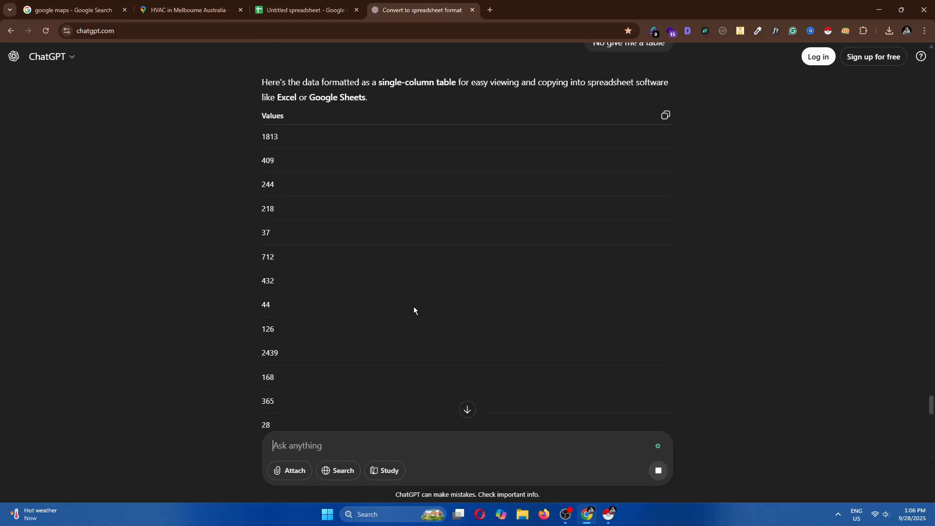
{"action": "scroll", "coordinate": [370, 350], "scroll_direction": "down", "scroll_amount": 20}
{"action": "scroll", "coordinate": [372, 346], "scroll_direction": "down", "scroll_amount": 15}
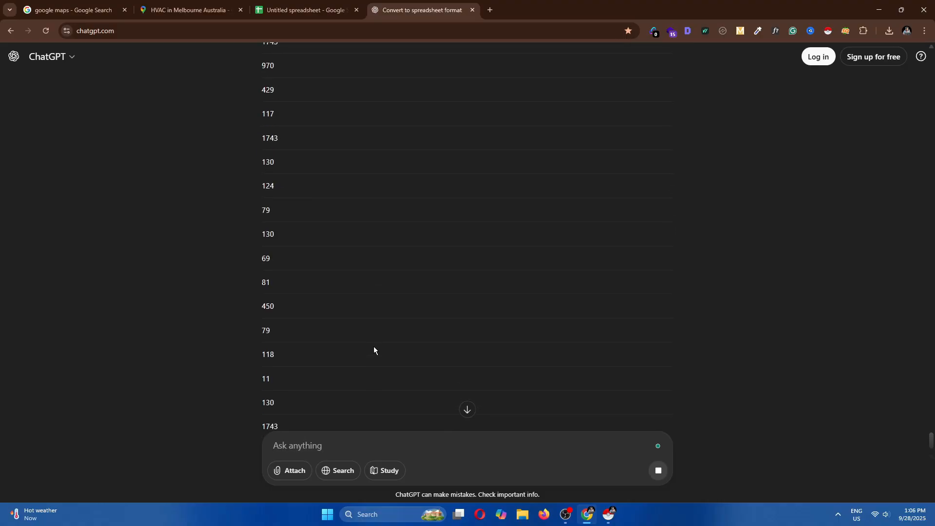
{"action": "scroll", "coordinate": [375, 345], "scroll_direction": "down", "scroll_amount": 20}
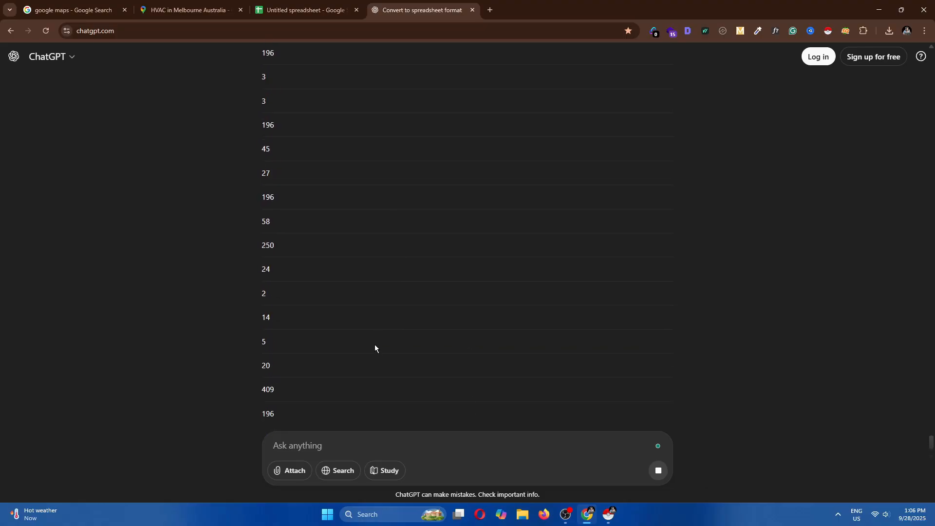
{"action": "scroll", "coordinate": [375, 344], "scroll_direction": "down", "scroll_amount": 20}
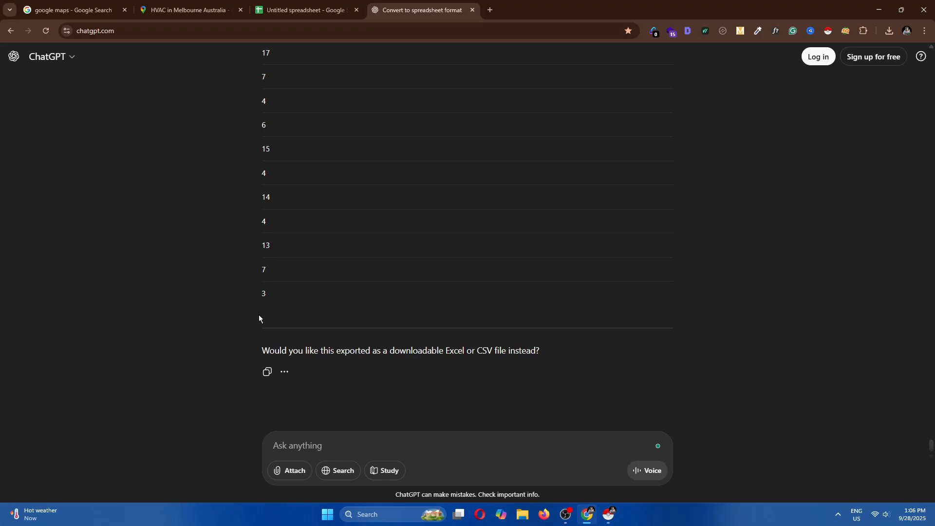
{"action": "scroll", "coordinate": [371, 319], "scroll_direction": "up", "scroll_amount": 15}
{"action": "scroll", "coordinate": [373, 327], "scroll_direction": "up", "scroll_amount": 20}
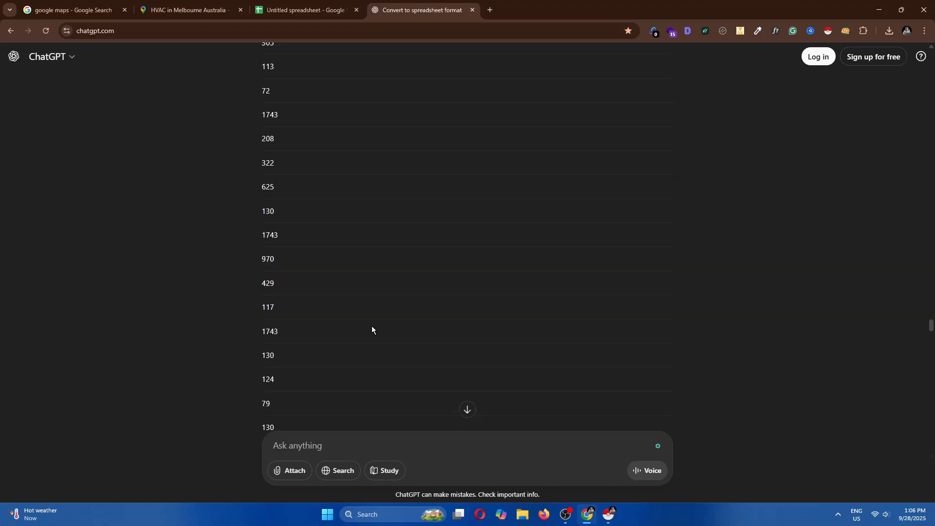
{"action": "scroll", "coordinate": [372, 325], "scroll_direction": "up", "scroll_amount": 5}
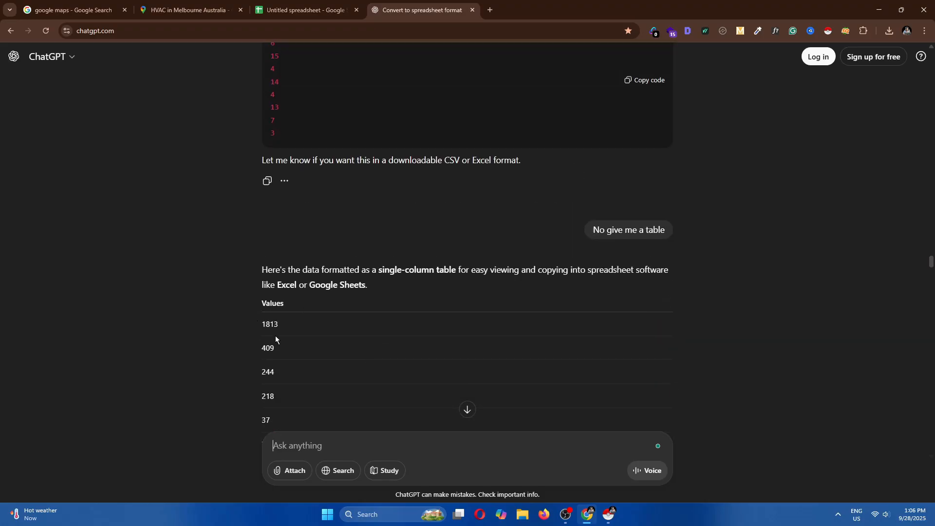
Copy ChatGPT's Values table and return to the spreadsheet
{"action": "left_click", "coordinate": [663, 302]}
{"action": "left_click", "coordinate": [302, 9]}
{"action": "scroll", "coordinate": [321, 276], "scroll_direction": "up", "scroll_amount": 20}
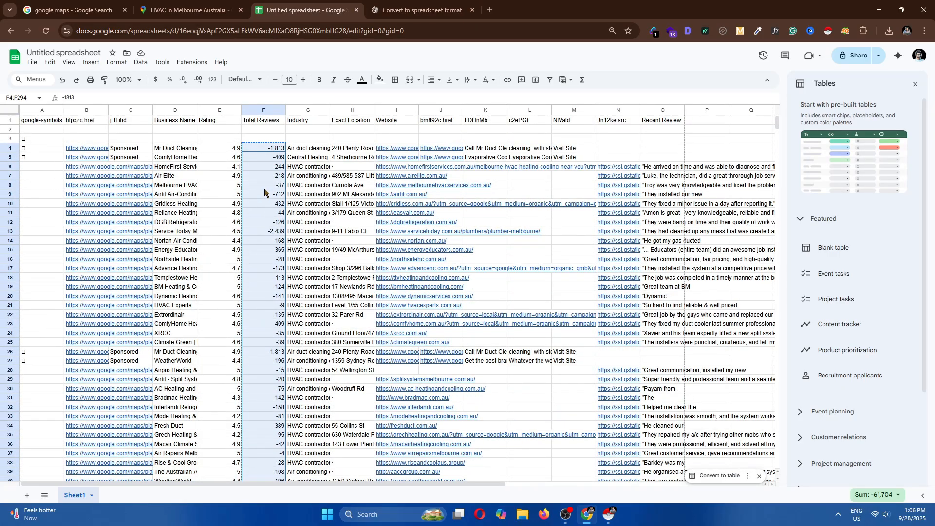
Paste the copied table into the Total Reviews column starting at cell F3, keeping values only
{"action": "key", "text": "ctrl+v"}
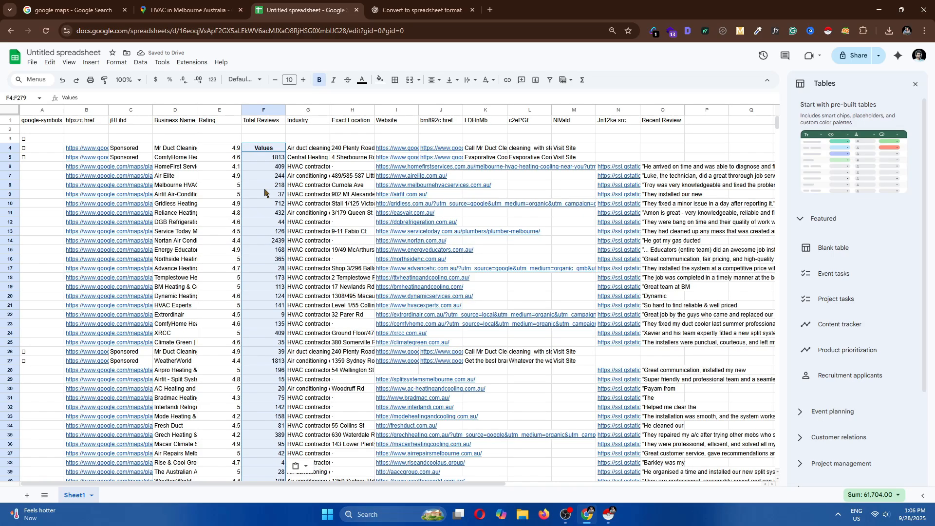
{"action": "key", "text": "ctrl+z"}
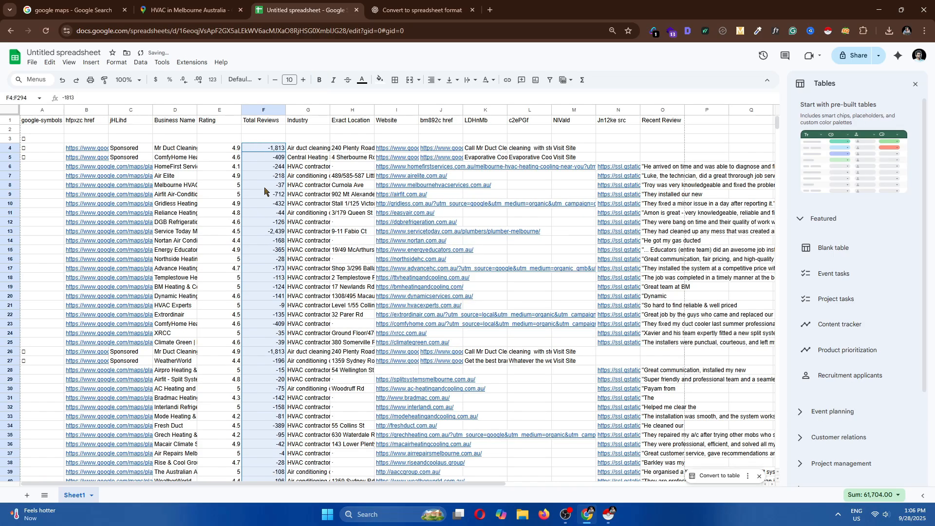
{"action": "left_click", "coordinate": [271, 140]}
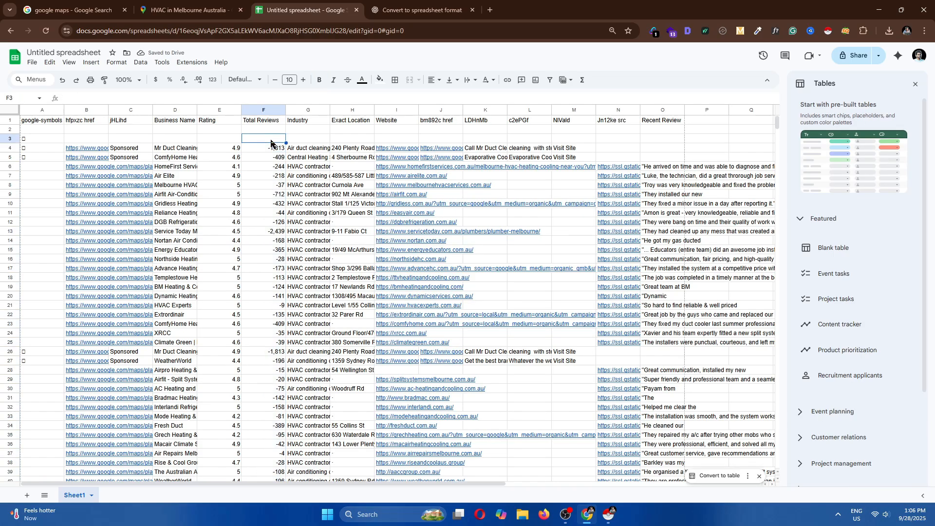
{"action": "key", "text": "ctrl+v"}
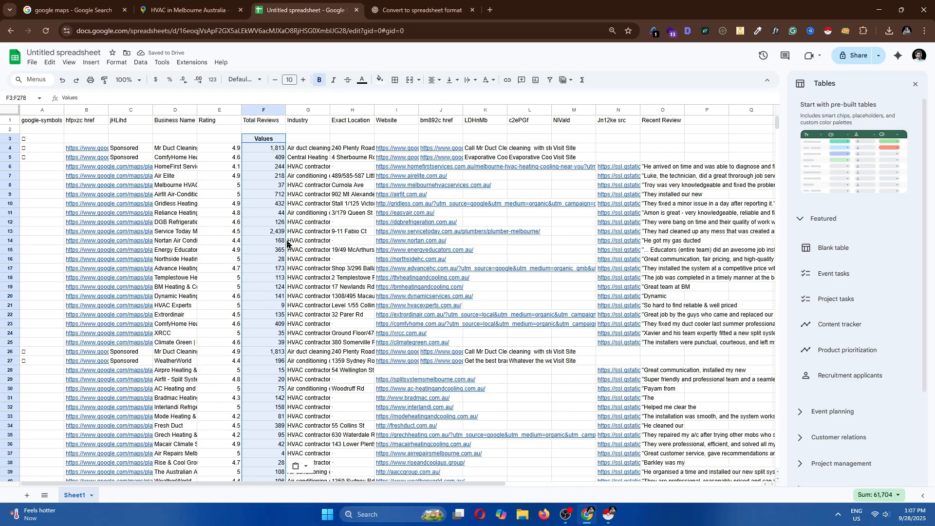
{"action": "left_click", "coordinate": [304, 467]}
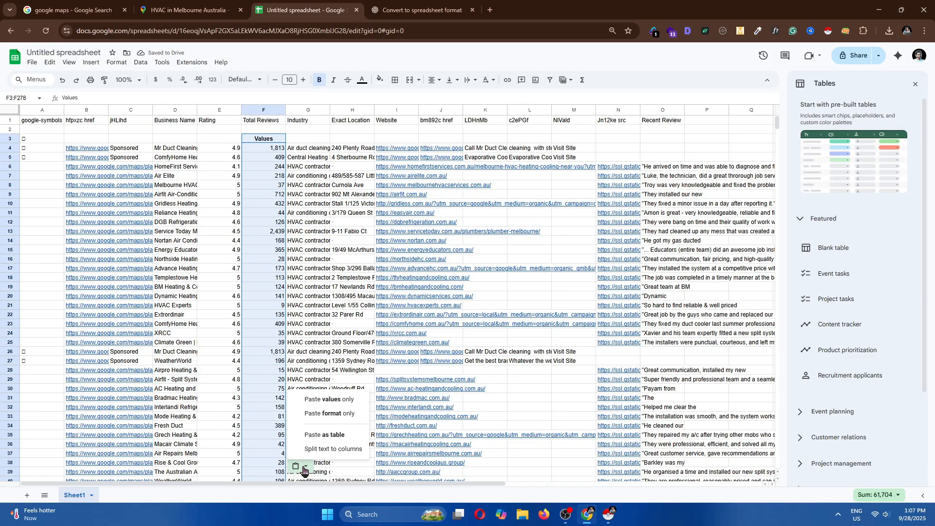
{"action": "left_click", "coordinate": [330, 401]}
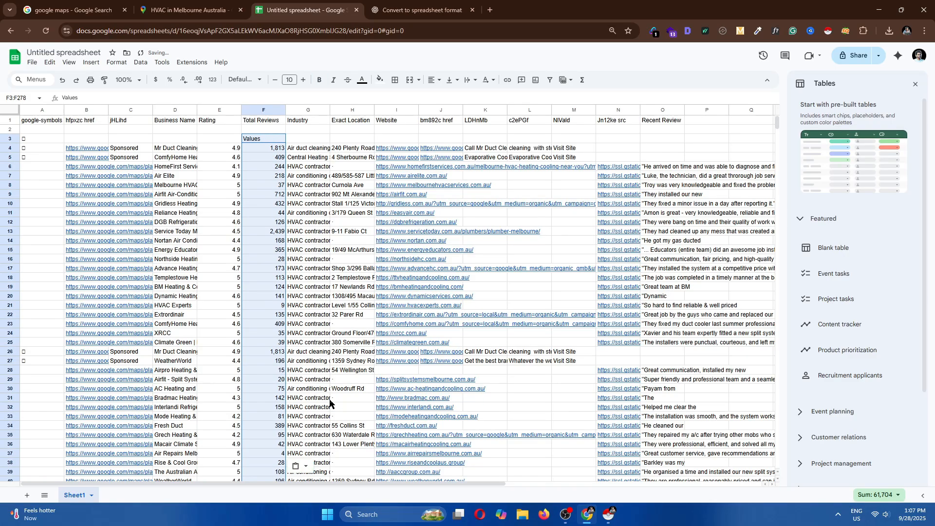
Delete the pasted Values header from cell F3
{"action": "left_click", "coordinate": [269, 141]}
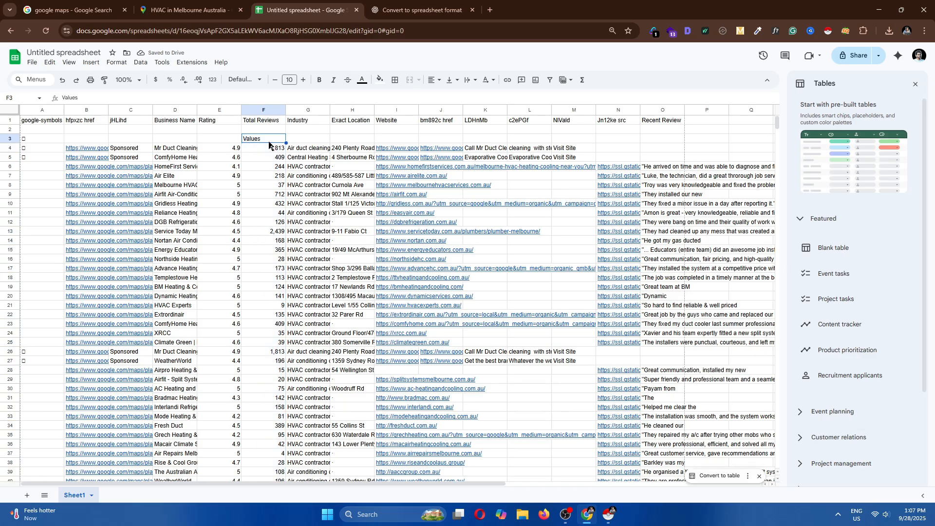
{"action": "key", "text": "Delete"}
{"action": "left_click", "coordinate": [281, 149]}
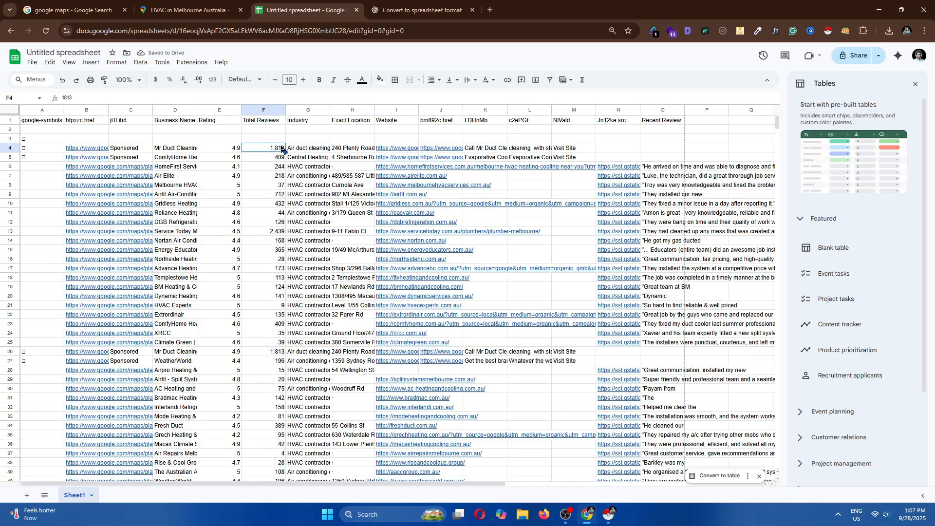
Remove the minus signs from the negative review counts in rows 281 to 287 of column F
{"action": "scroll", "coordinate": [268, 310], "scroll_direction": "down", "scroll_amount": 20}
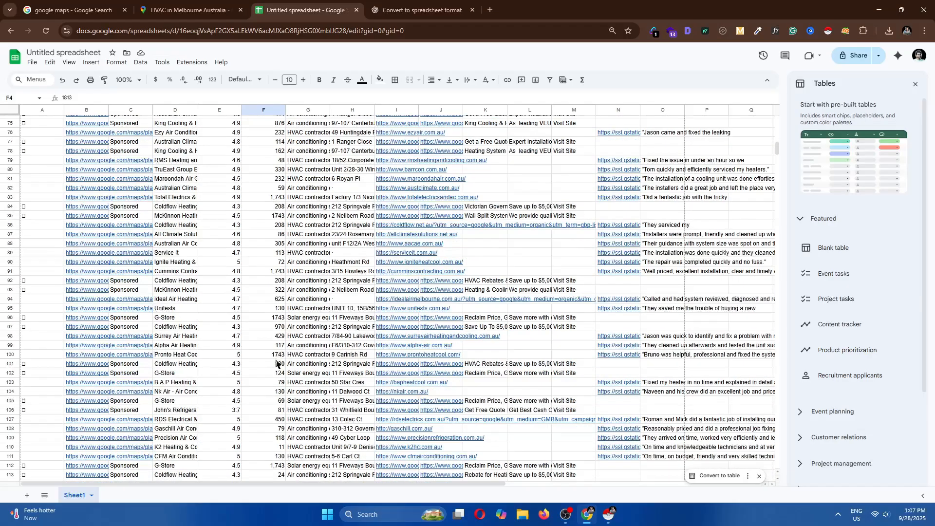
{"action": "scroll", "coordinate": [276, 363], "scroll_direction": "down", "scroll_amount": 20}
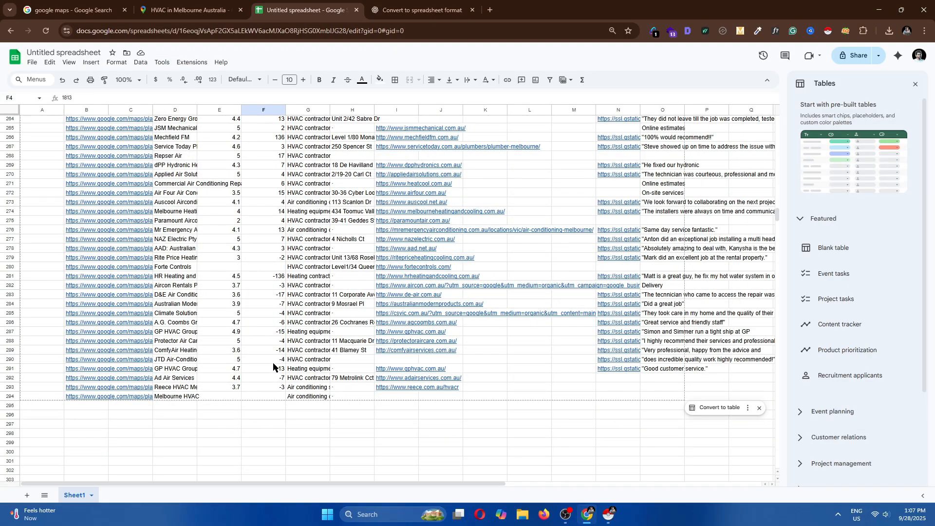
{"action": "left_click", "coordinate": [271, 280]}
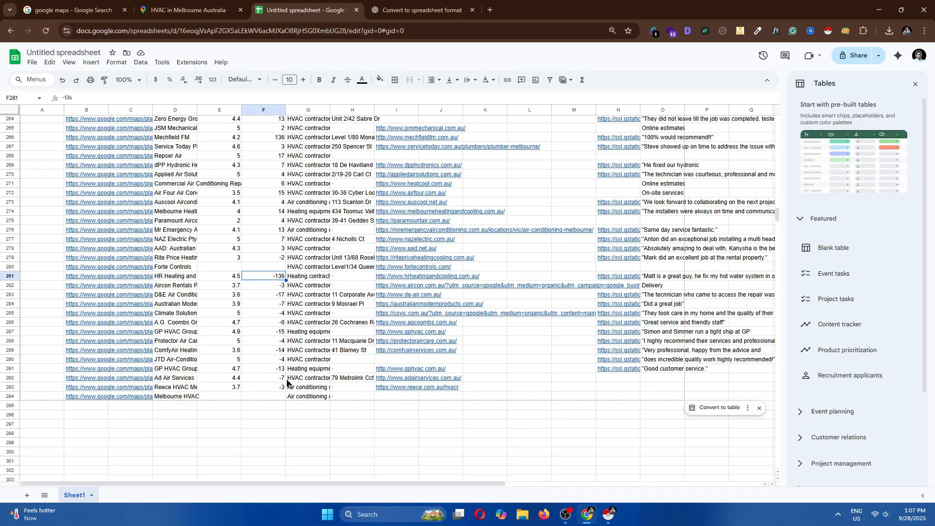
{"action": "double_click", "coordinate": [278, 277]}
{"action": "key", "text": "Escape"}
{"action": "key", "text": "Return"}
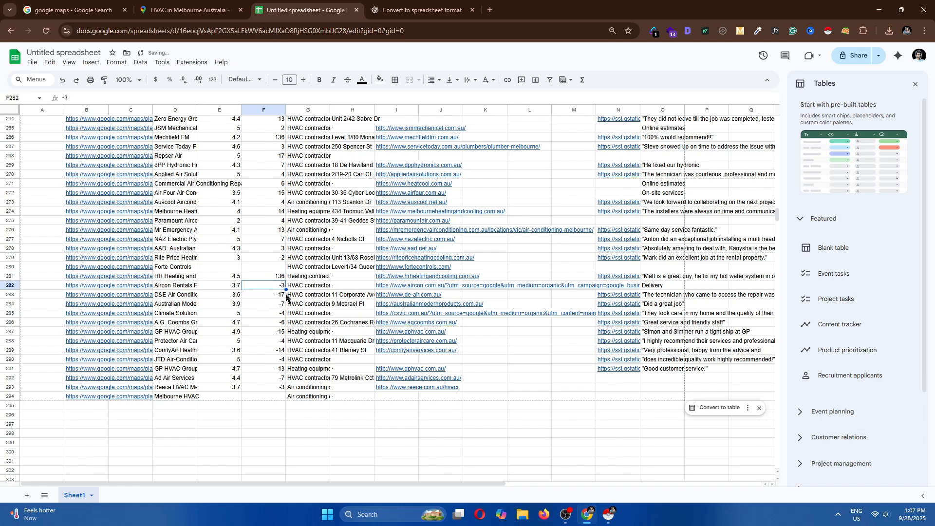
{"action": "double_click", "coordinate": [283, 288]}
{"action": "key", "text": "Escape"}
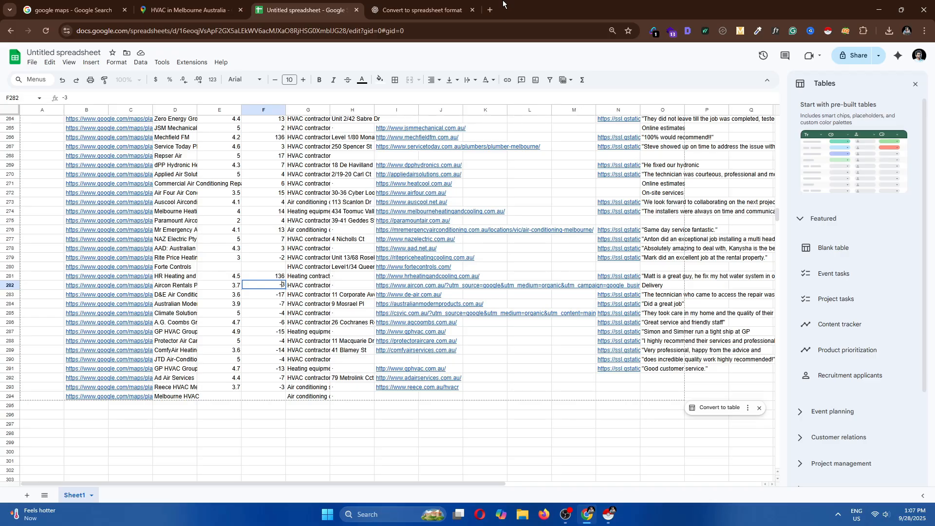
{"action": "left_click", "coordinate": [282, 324]}
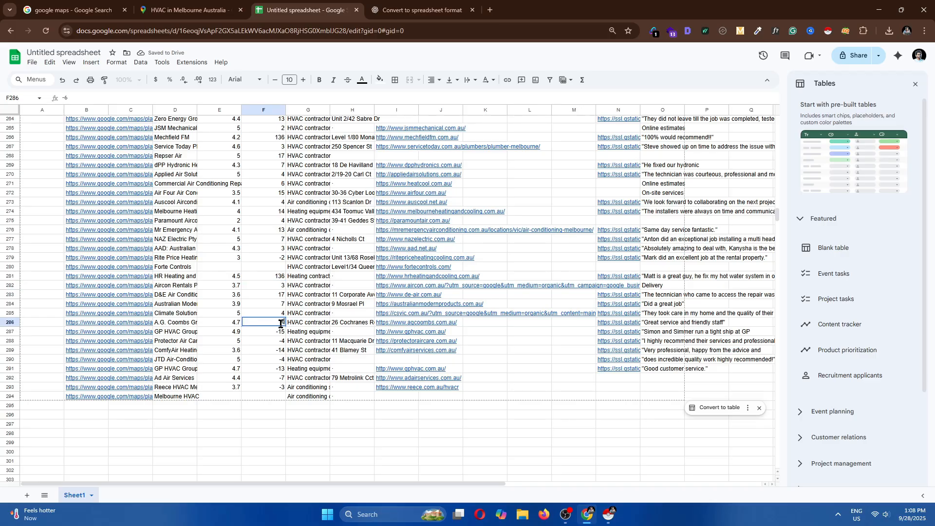
{"action": "left_click", "coordinate": [280, 330]}
{"action": "double_click", "coordinate": [277, 331]}
{"action": "double_click", "coordinate": [279, 331]}
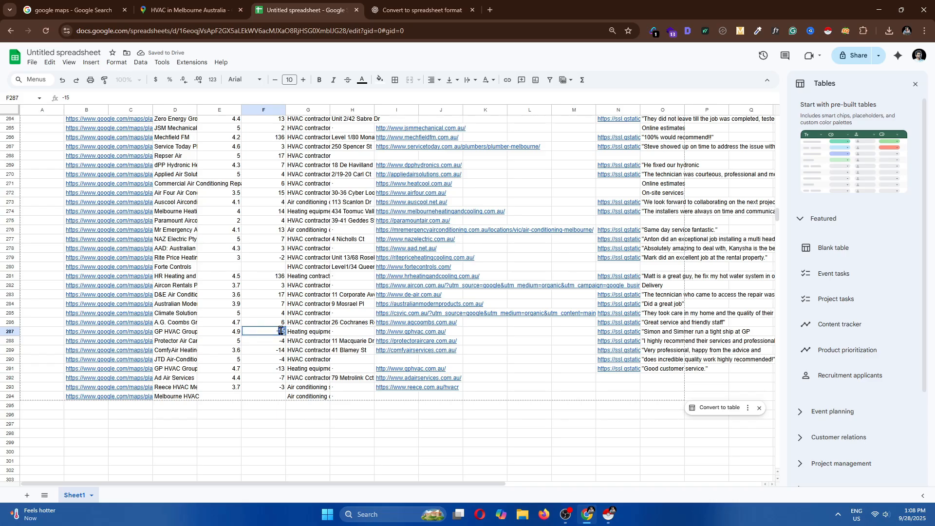
{"action": "type", "text": "1"}
{"action": "left_click", "coordinate": [281, 343]}
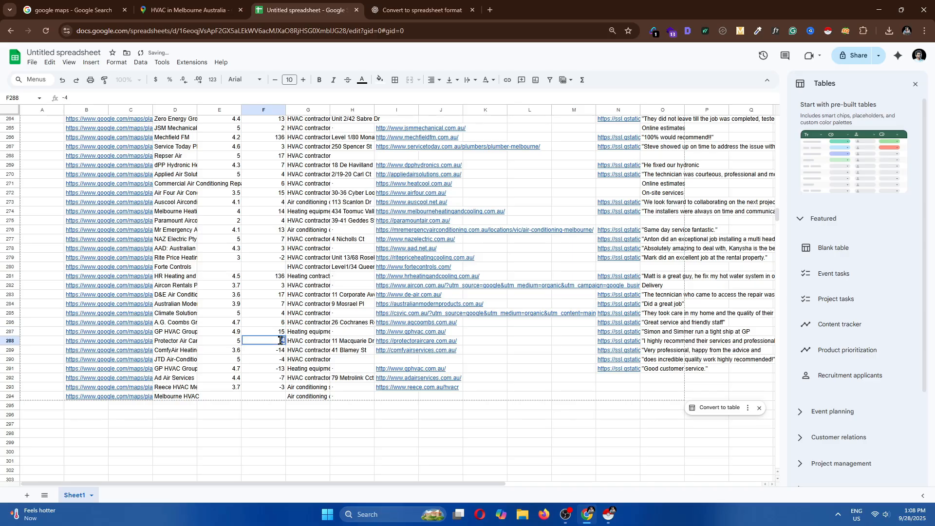
Remove the minus signs from the remaining negative review counts in rows 288 to 293
{"action": "double_click", "coordinate": [276, 351]}
{"action": "double_click", "coordinate": [278, 361]}
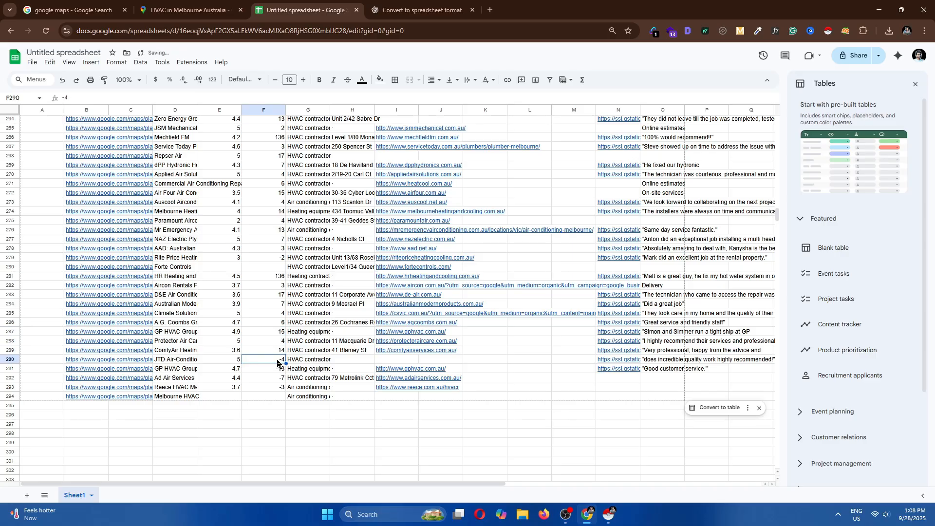
{"action": "type", "text": "4"}
{"action": "double_click", "coordinate": [278, 369]}
{"action": "type", "text": "13"}
{"action": "double_click", "coordinate": [277, 378]}
{"action": "type", "text": "7"}
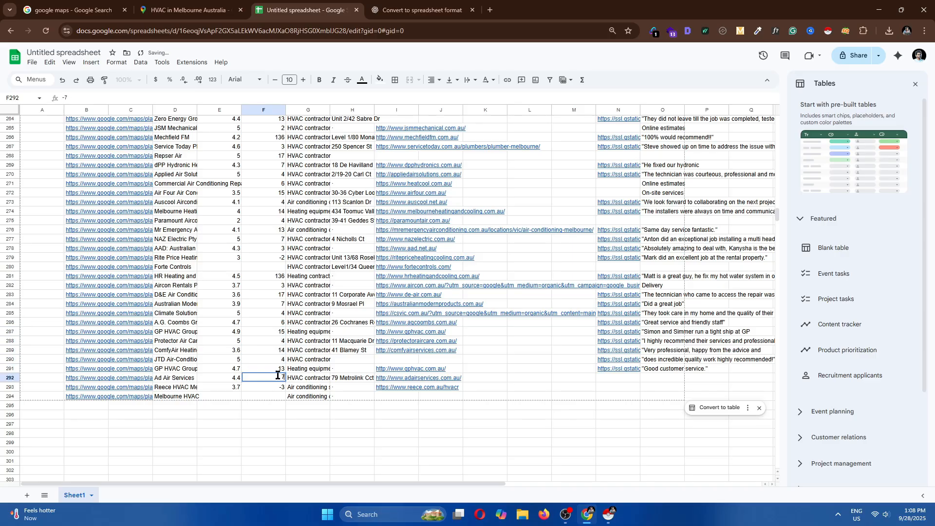
{"action": "double_click", "coordinate": [277, 386]}
{"action": "left_click", "coordinate": [274, 423]}
{"action": "left_click", "coordinate": [276, 389]}
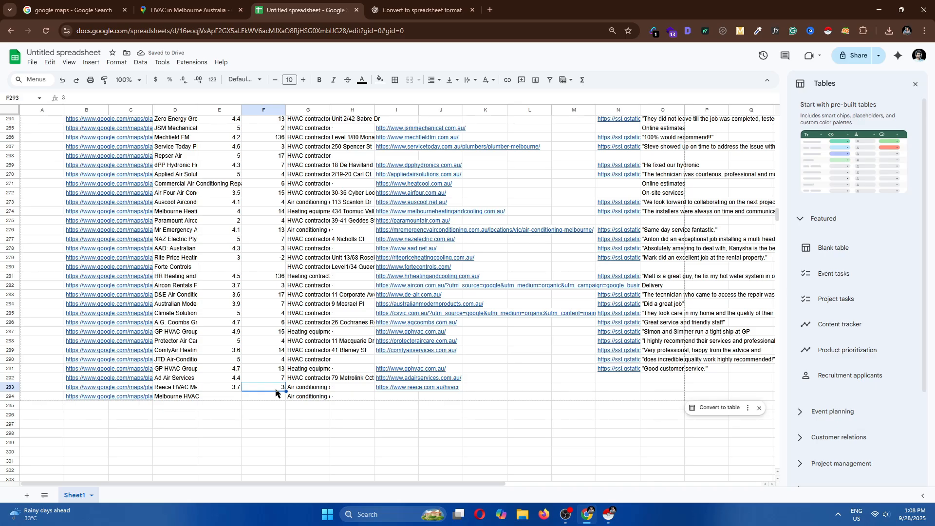
Compare the Total Reviews column in the Instant Data Scraper table with the sheet
{"action": "left_click", "coordinate": [607, 519]}
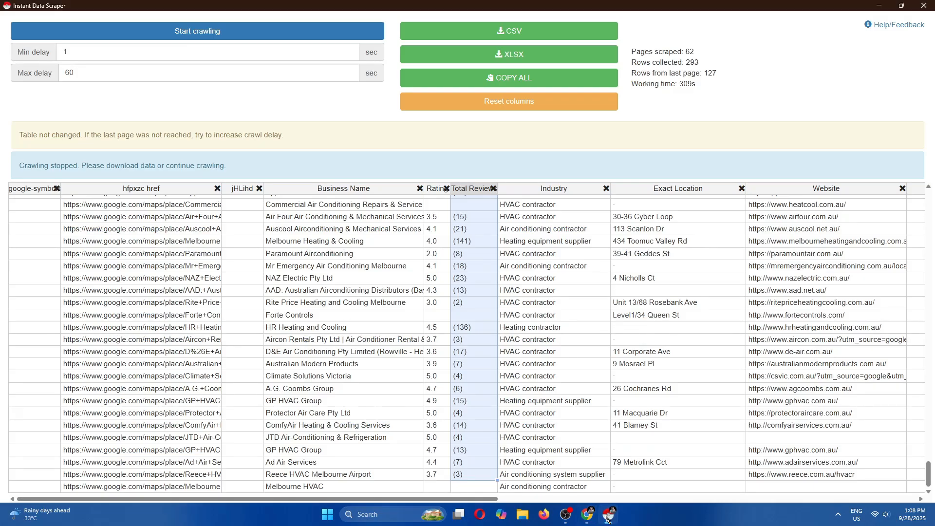
{"action": "left_click", "coordinate": [416, 427]}
{"action": "left_click", "coordinate": [467, 487]}
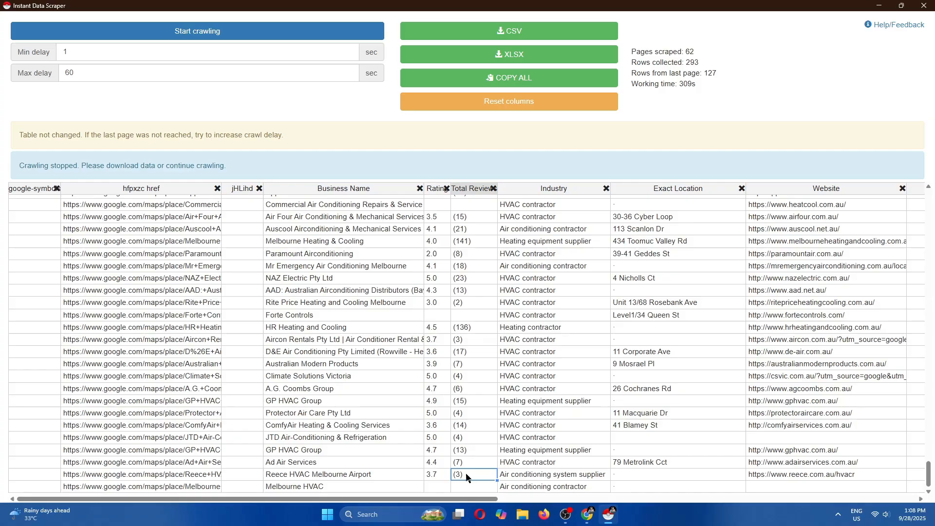
{"action": "scroll", "coordinate": [470, 444], "scroll_direction": "up", "scroll_amount": 20}
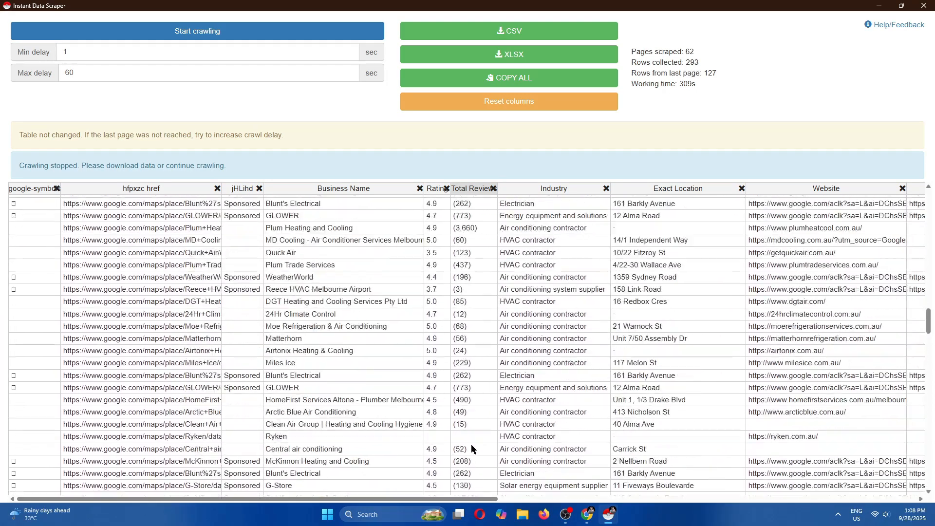
{"action": "scroll", "coordinate": [471, 445], "scroll_direction": "up", "scroll_amount": 6}
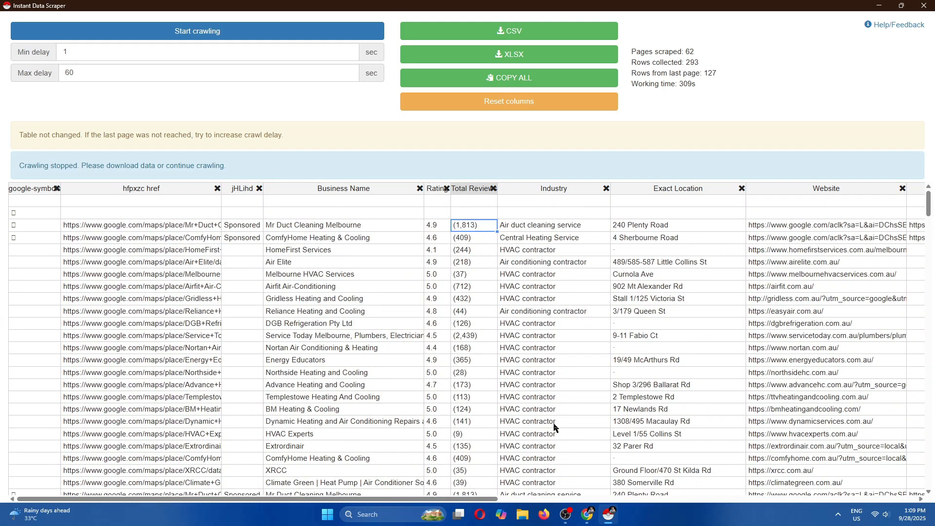
Widen the Business Name column in the spreadsheet
{"action": "left_click", "coordinate": [586, 513]}
{"action": "scroll", "coordinate": [350, 443], "scroll_direction": "up", "scroll_amount": 20}
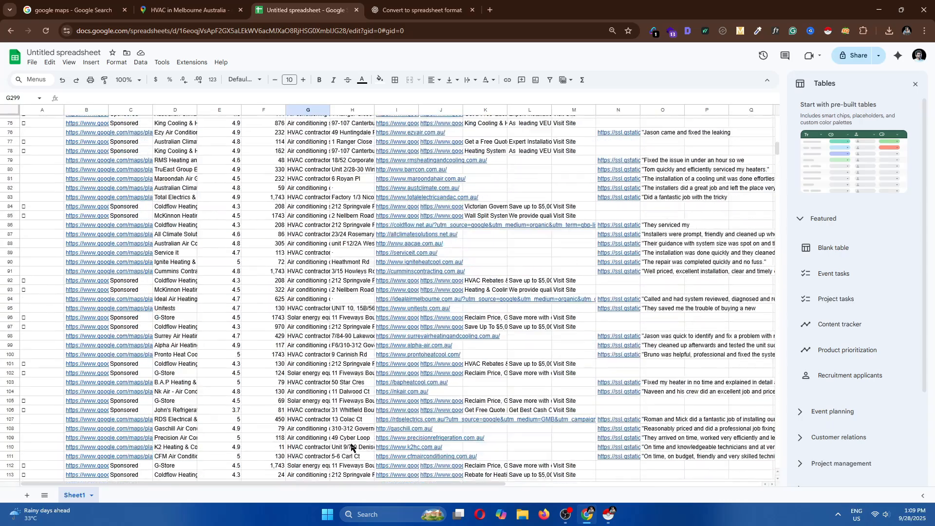
{"action": "scroll", "coordinate": [351, 447], "scroll_direction": "up", "scroll_amount": 20}
{"action": "left_click", "coordinate": [253, 152]}
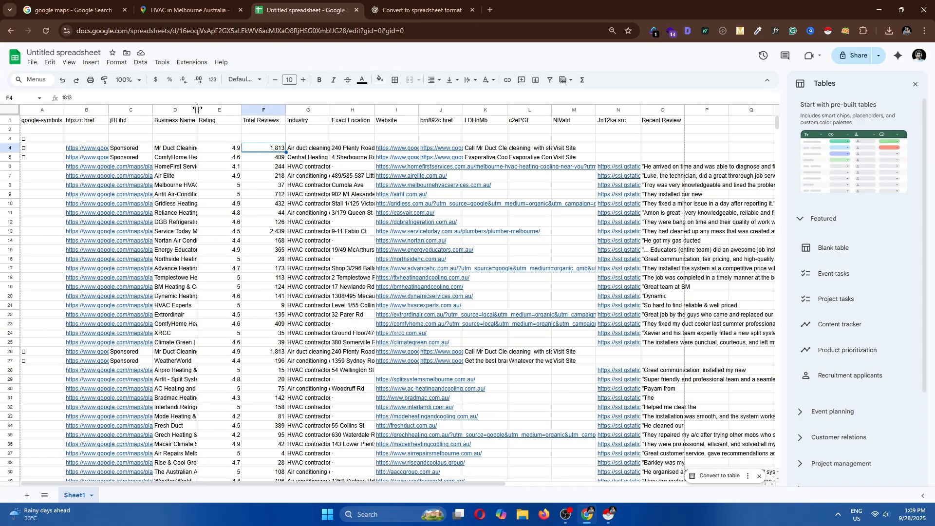
{"action": "left_click_drag", "start_coordinate": [197, 109], "coordinate": [242, 109]}
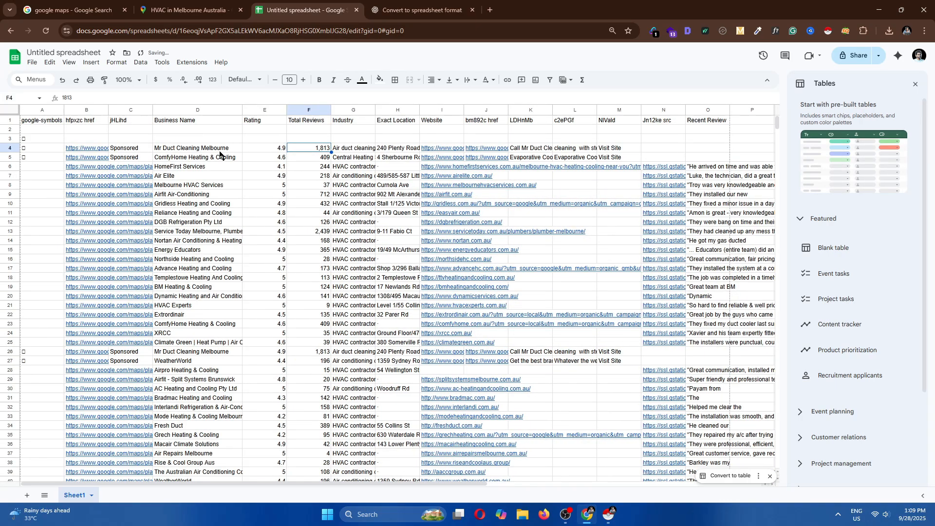
{"action": "left_click", "coordinate": [608, 514]}
{"action": "scroll", "coordinate": [422, 384], "scroll_direction": "down", "scroll_amount": 20}
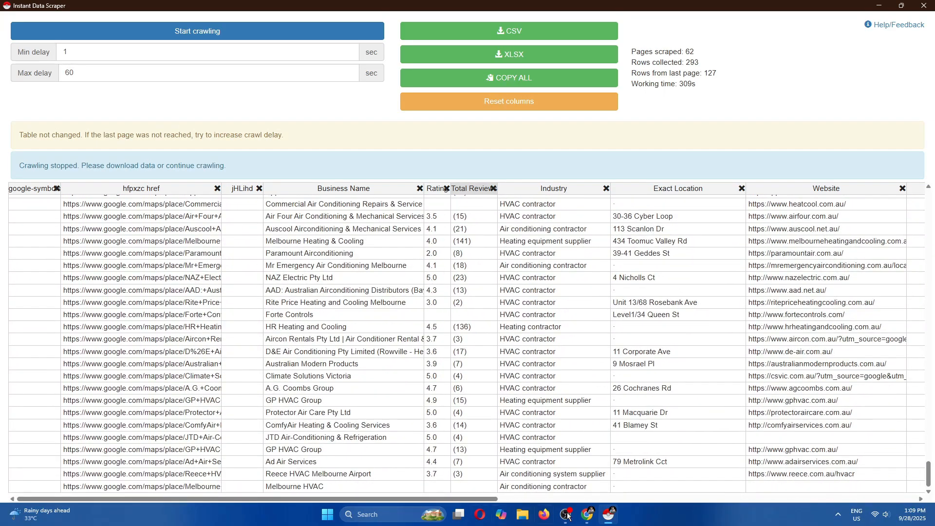
{"action": "left_click", "coordinate": [587, 515]}
{"action": "scroll", "coordinate": [356, 447], "scroll_direction": "down", "scroll_amount": 20}
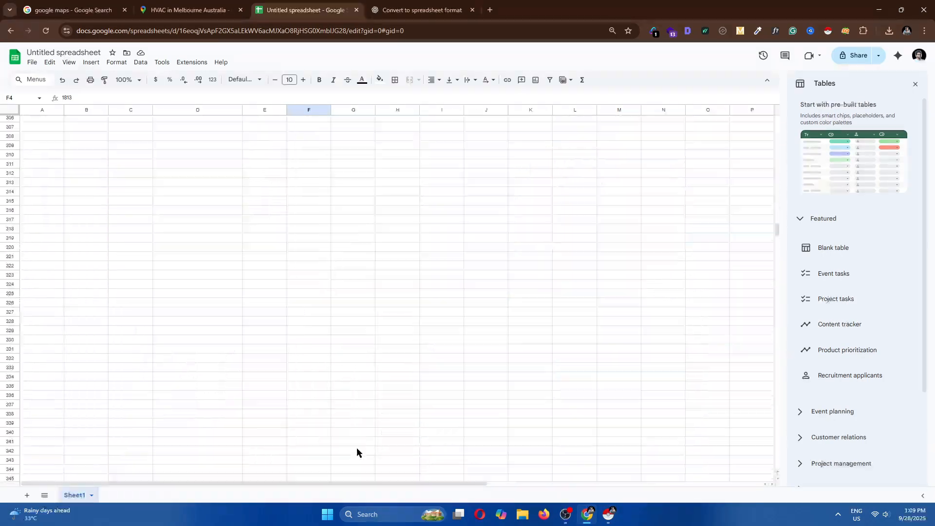
Open the Google Maps listing for Melbourne HVAC Services from its map link in row 4
{"action": "scroll", "coordinate": [356, 448], "scroll_direction": "up", "scroll_amount": 10}
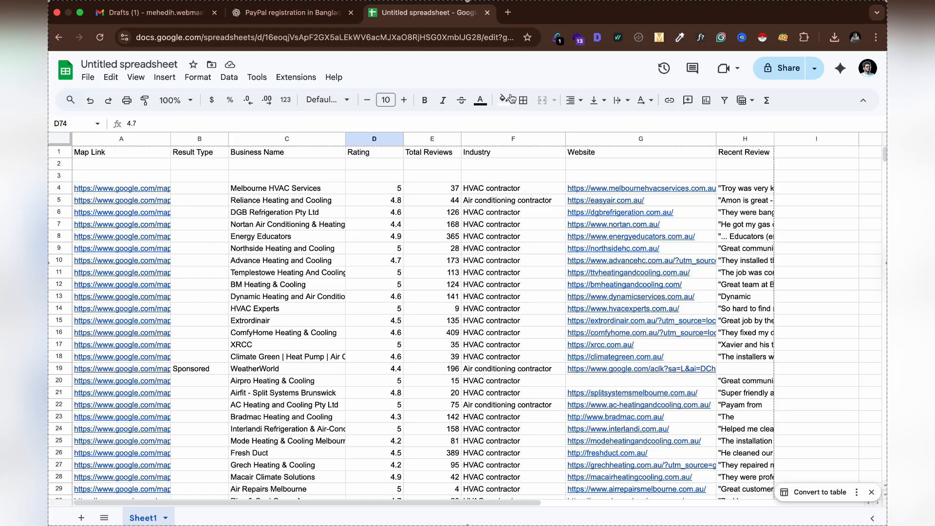
{"action": "left_click", "coordinate": [147, 190]}
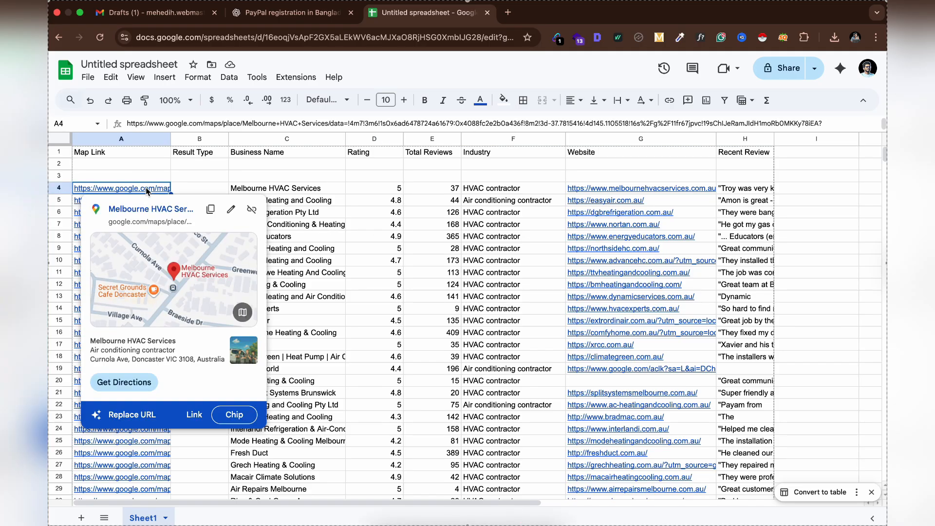
{"action": "left_click", "coordinate": [151, 208]}
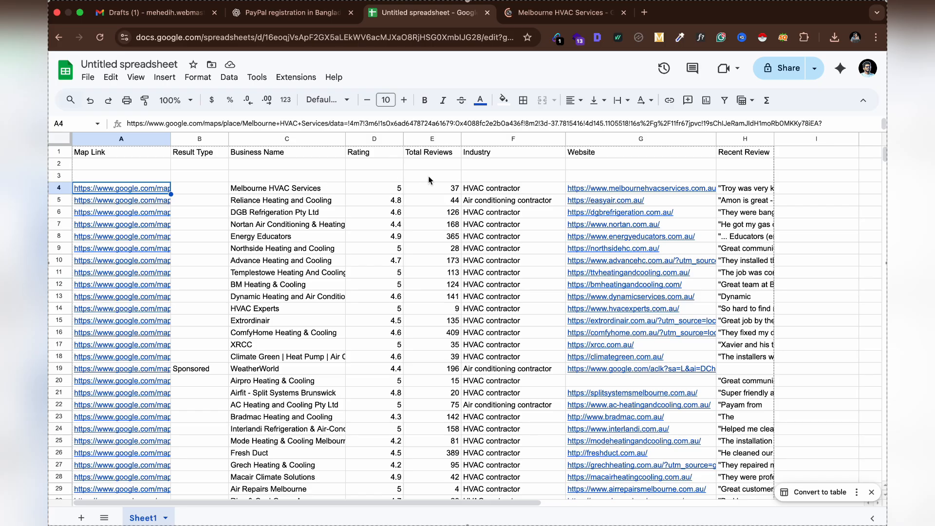
{"action": "left_click", "coordinate": [396, 190]}
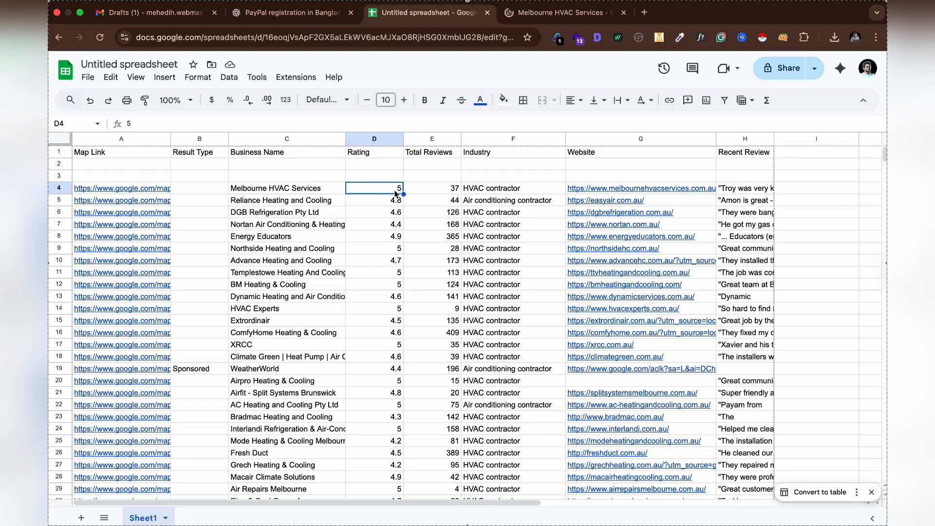
{"action": "left_click", "coordinate": [438, 191]}
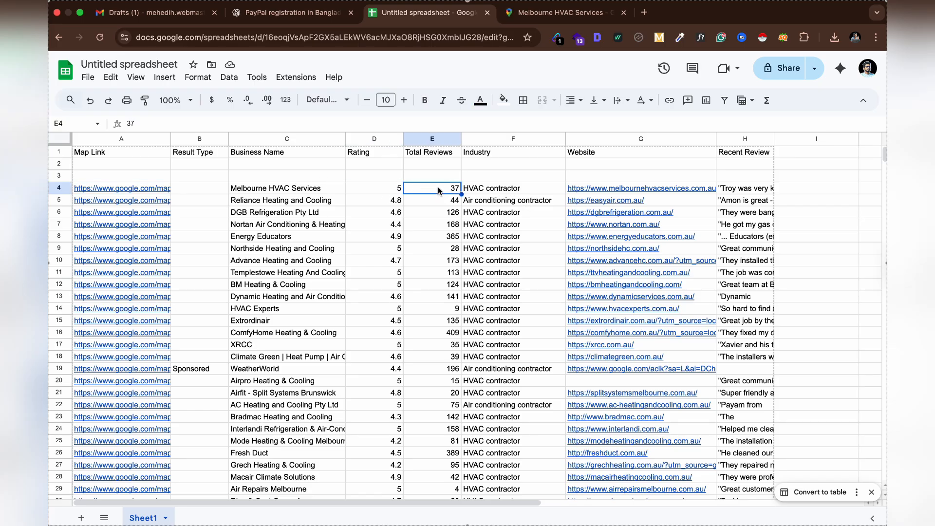
Open the Melbourne HVAC Services website from its row 4 link and compare it with the Maps listing
{"action": "mouse_move", "coordinate": [589, 188]}
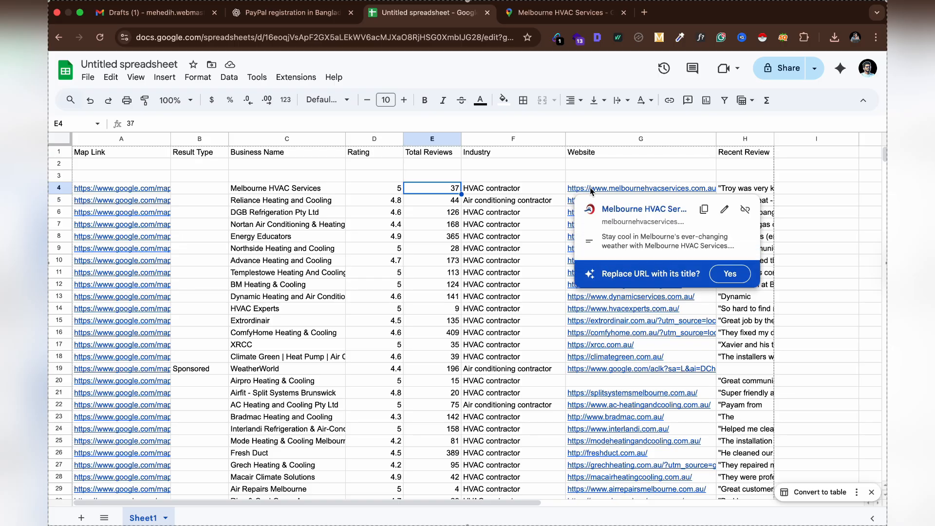
{"action": "left_click", "coordinate": [612, 210], "text": "super"}
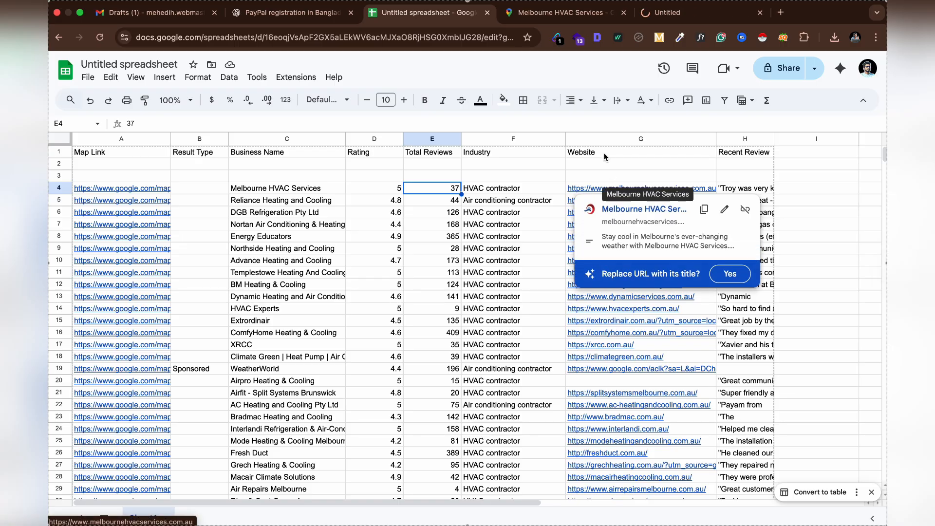
{"action": "left_click", "coordinate": [576, 16]}
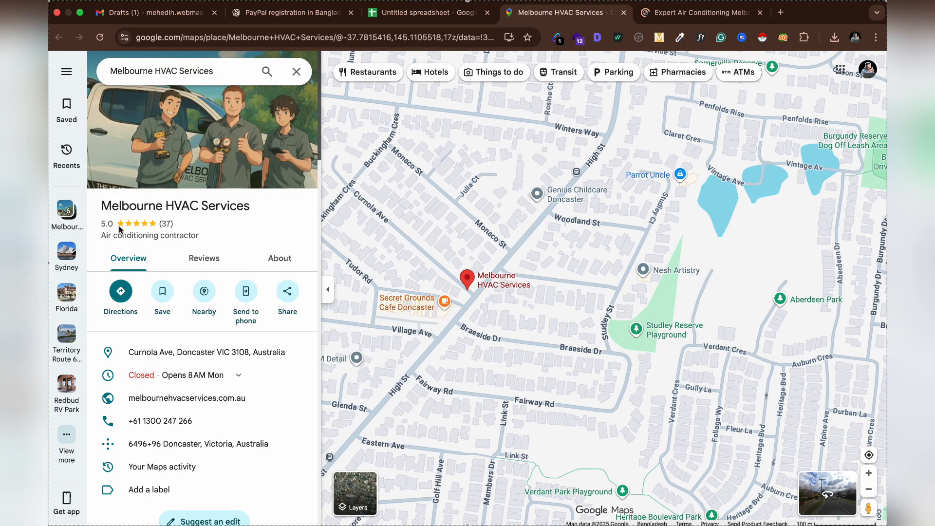
{"action": "left_click", "coordinate": [426, 14]}
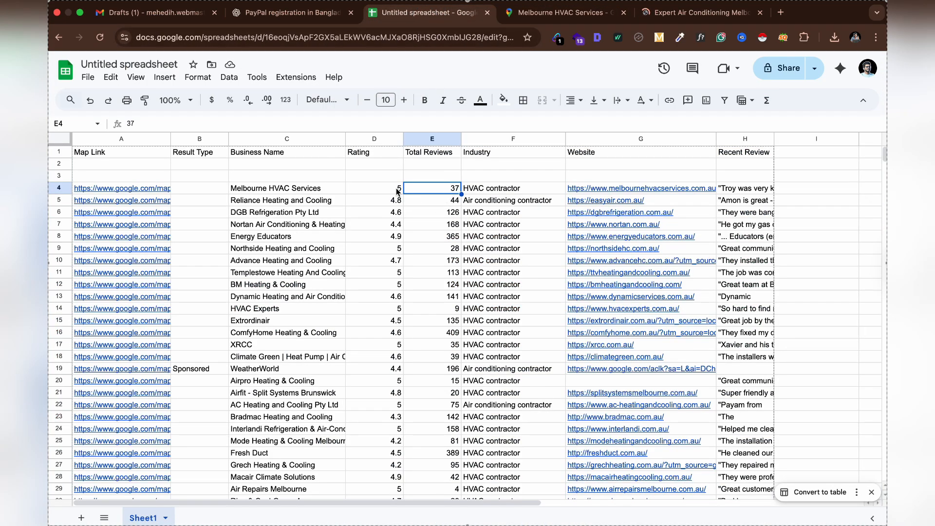
{"action": "left_click", "coordinate": [699, 12]}
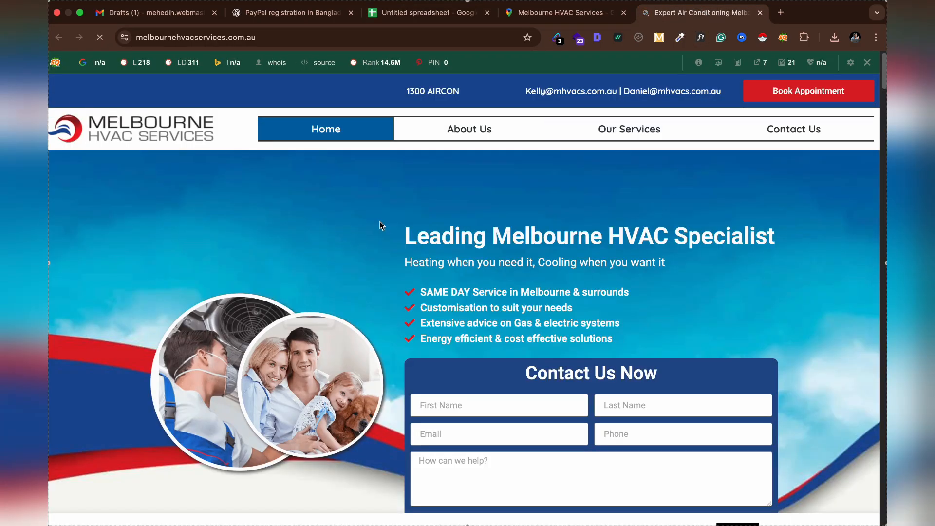
Close the Maps tab and run the Email Extractor extension on the Melbourne HVAC Services website
{"action": "left_click", "coordinate": [624, 12]}
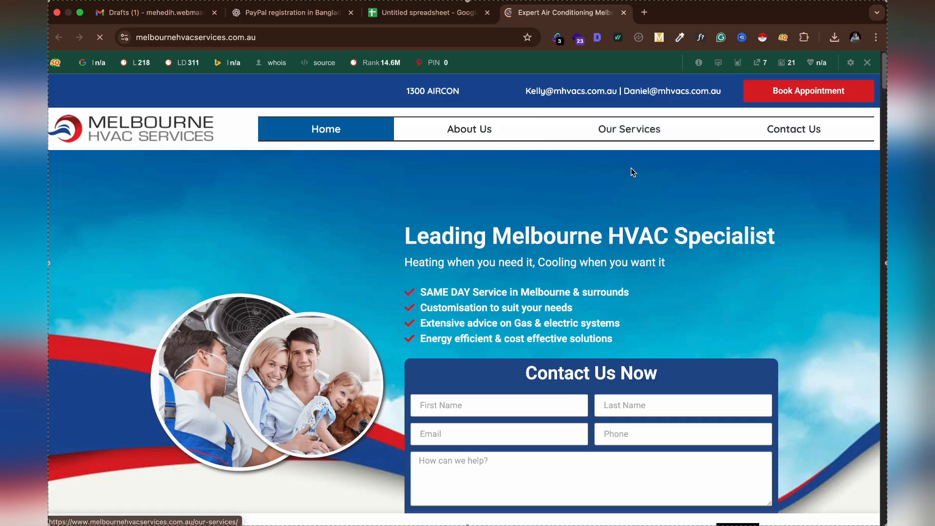
{"action": "left_click", "coordinate": [559, 40]}
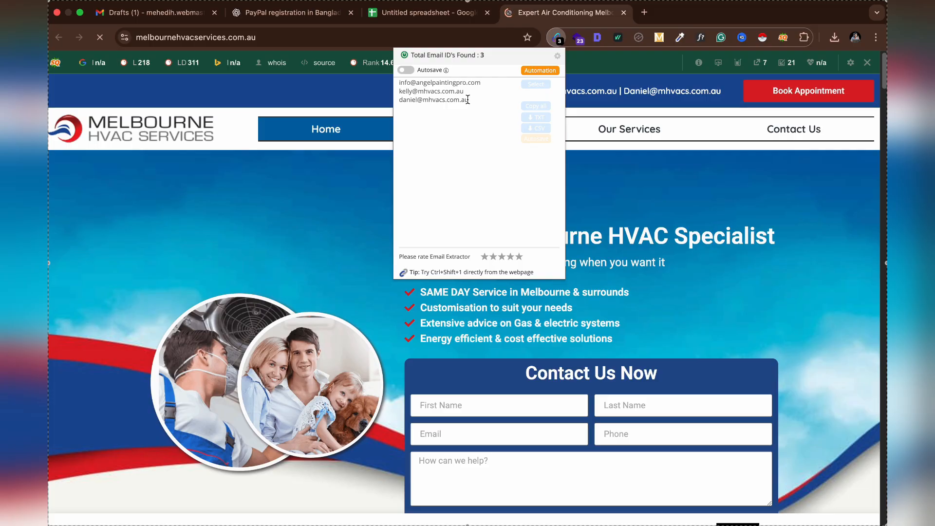
{"action": "left_click", "coordinate": [619, 179]}
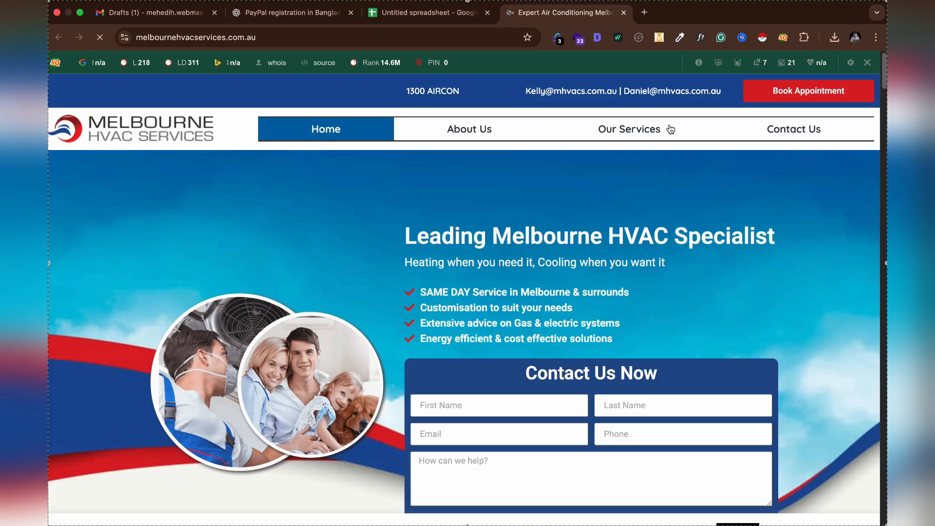
{"action": "left_click", "coordinate": [558, 39]}
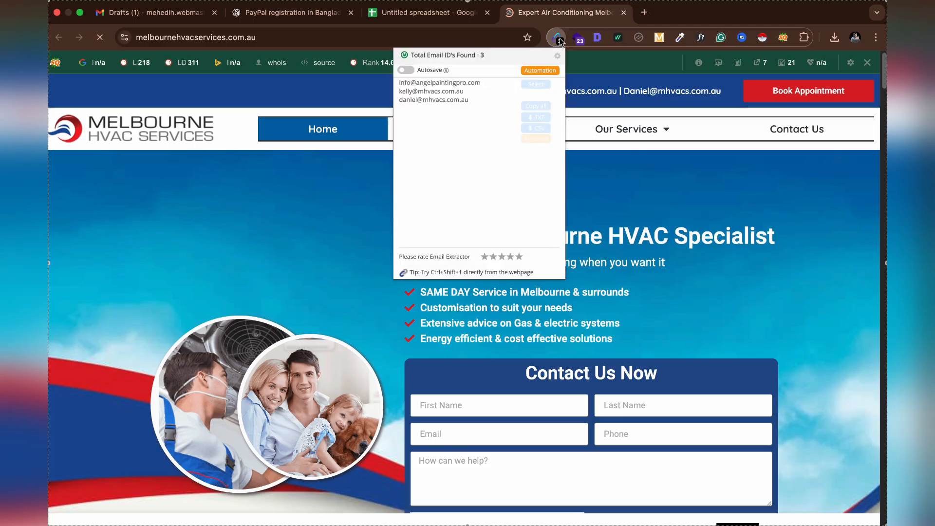
Search the Chrome Web Store for the email extractor extension and open its listing
{"action": "left_click", "coordinate": [804, 37]}
{"action": "scroll", "coordinate": [691, 321], "scroll_direction": "down", "scroll_amount": 1}
{"action": "left_click", "coordinate": [686, 340]}
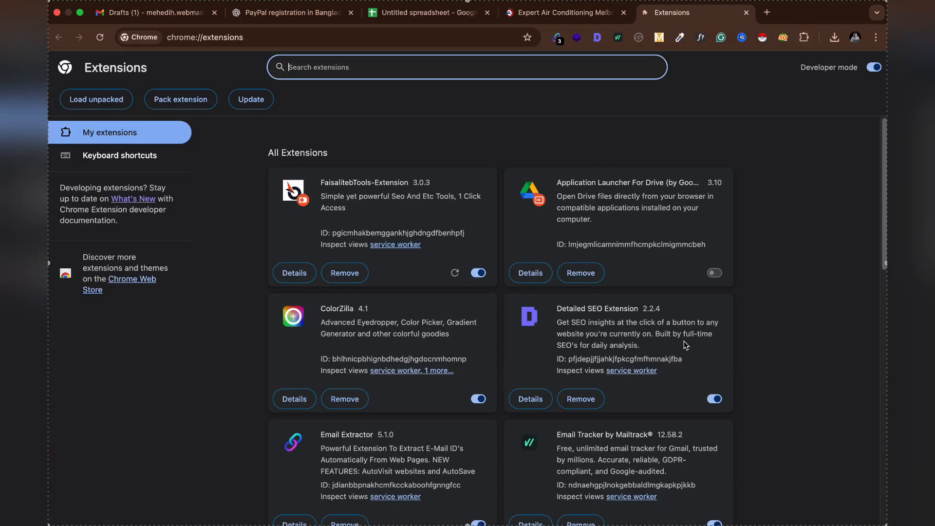
{"action": "left_click", "coordinate": [131, 279]}
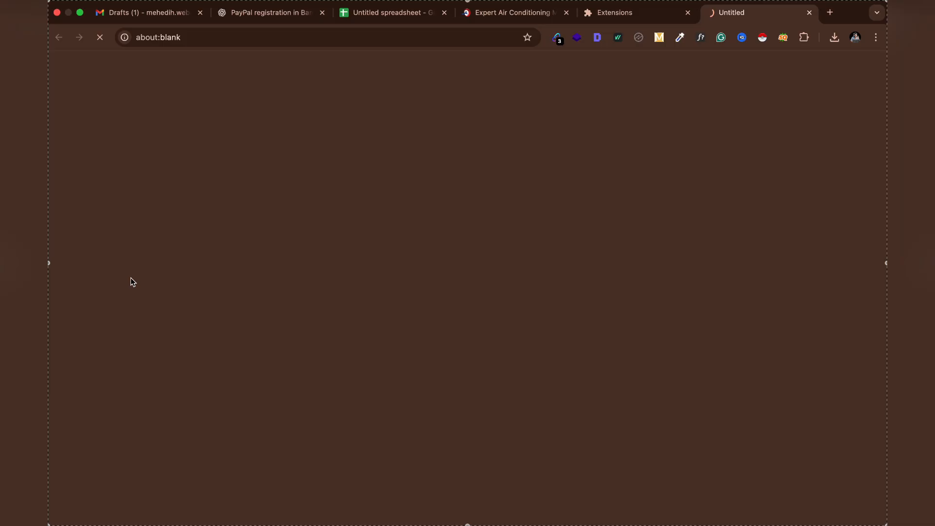
{"action": "type", "text": "e"}
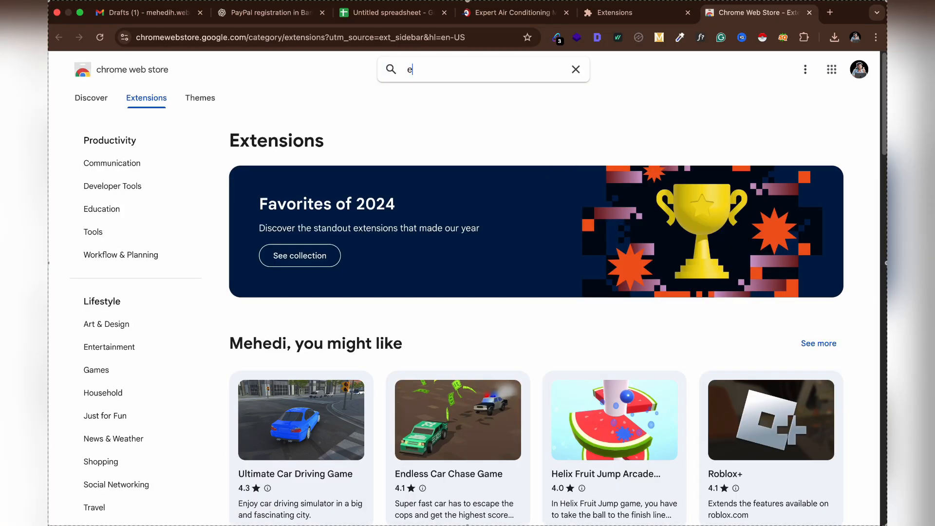
{"action": "type", "text": "mail extractor"}
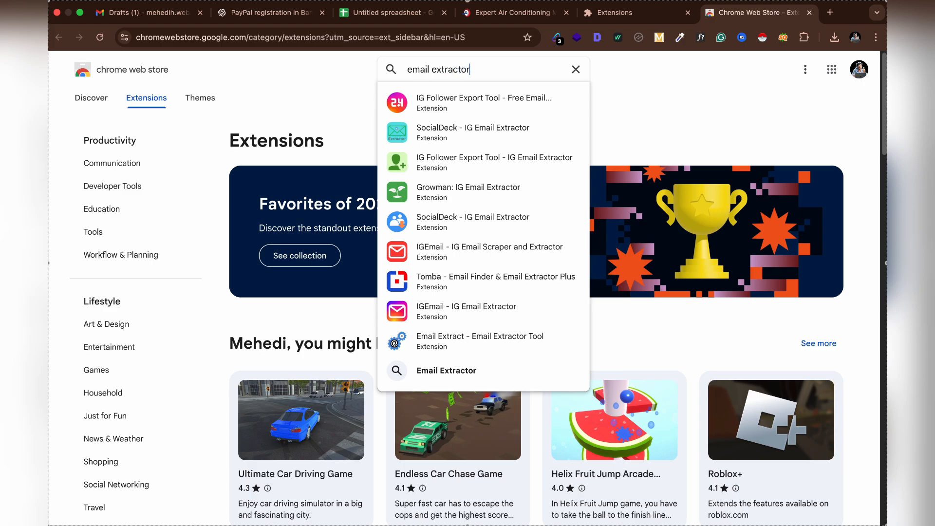
{"action": "key", "text": "Return"}
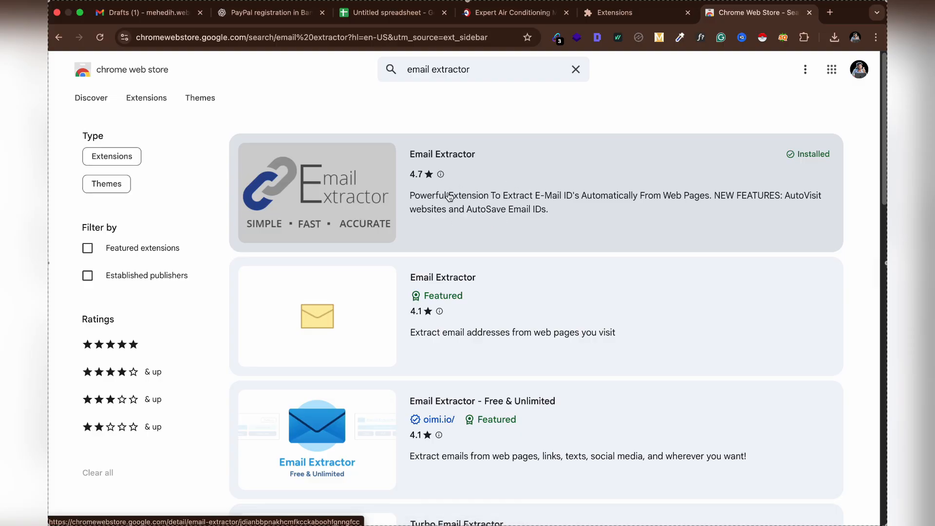
{"action": "left_click", "coordinate": [462, 159]}
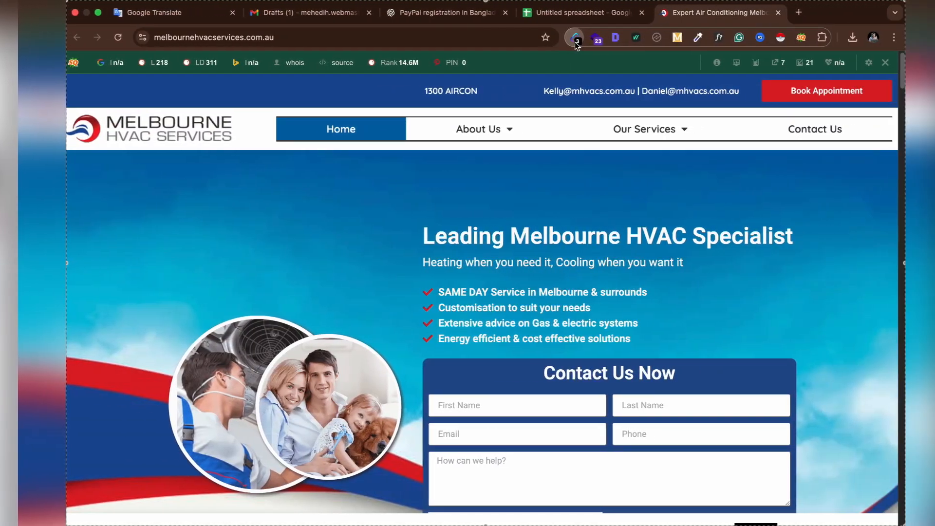
Copy one of the company's email addresses found by Email Extractor and close the website tab
{"action": "left_click", "coordinate": [558, 39]}
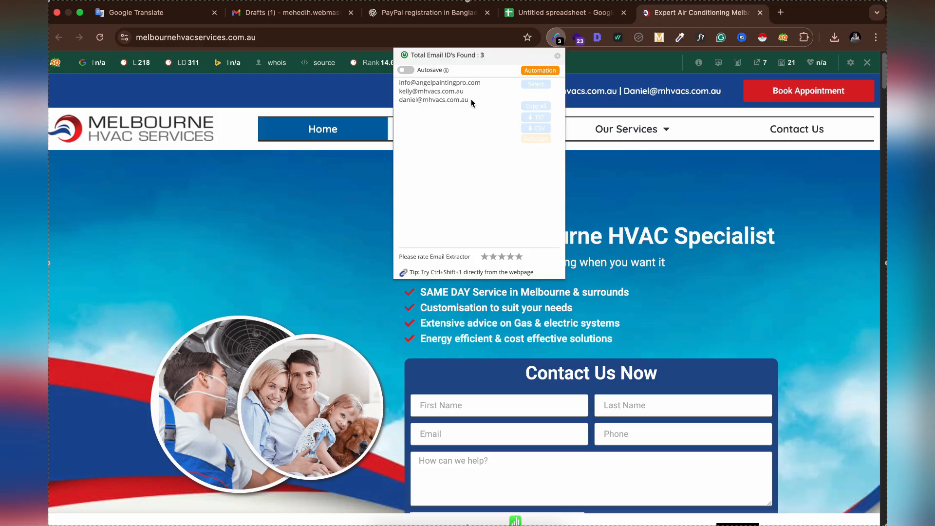
{"action": "triple_click", "coordinate": [471, 101]}
{"action": "key", "text": "super+c"}
{"action": "left_click", "coordinate": [371, 158]}
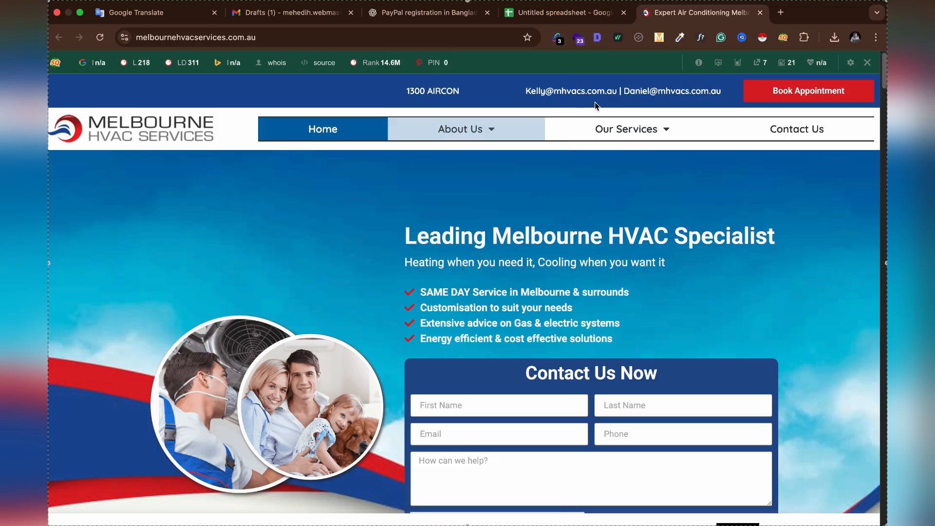
{"action": "left_click", "coordinate": [760, 13]}
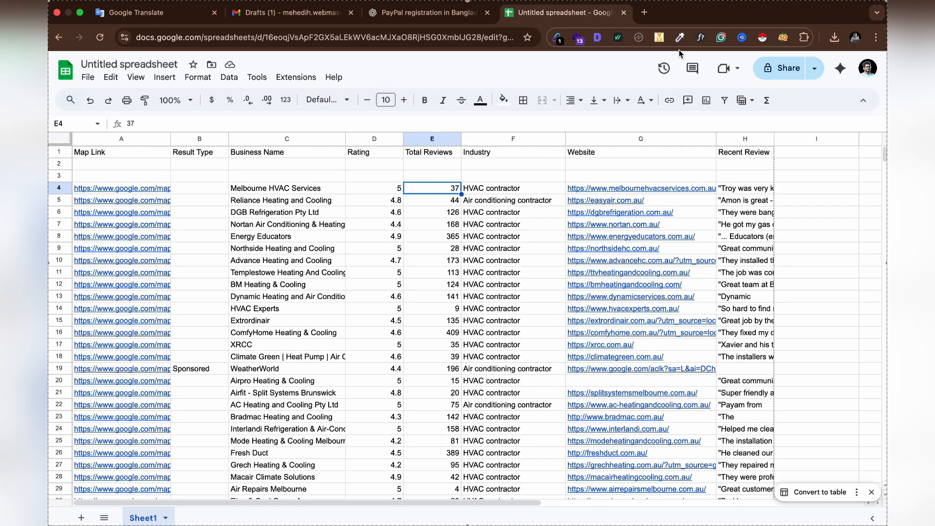
Insert a new column to the right of the Industry column
{"action": "left_click", "coordinate": [493, 139]}
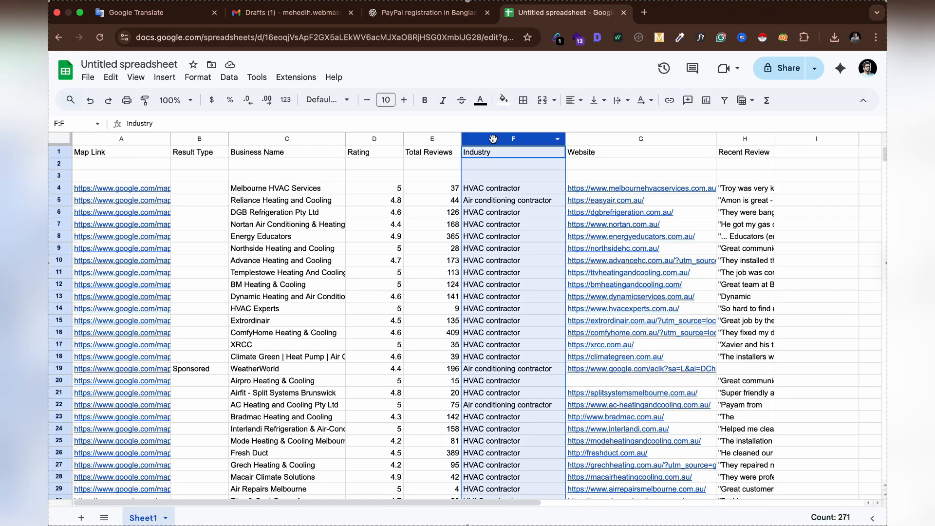
{"action": "right_click", "coordinate": [539, 141]}
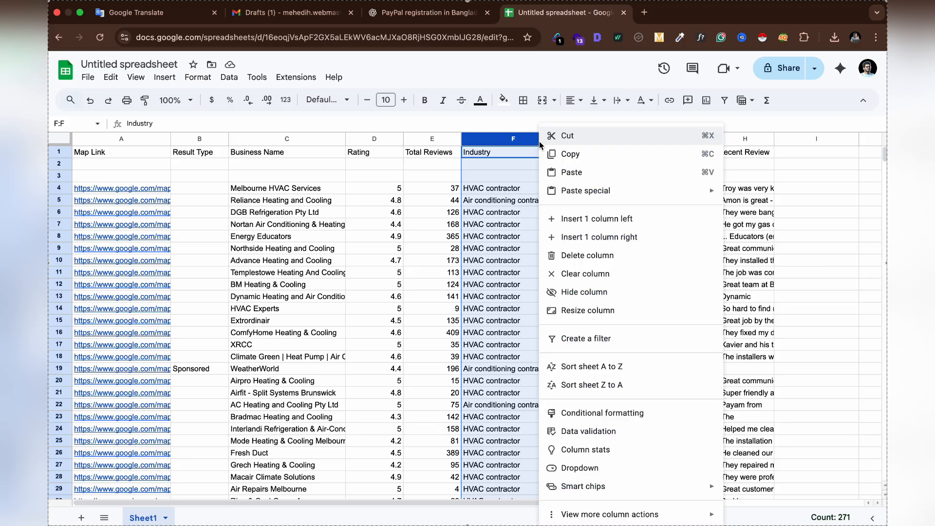
{"action": "left_click", "coordinate": [584, 233]}
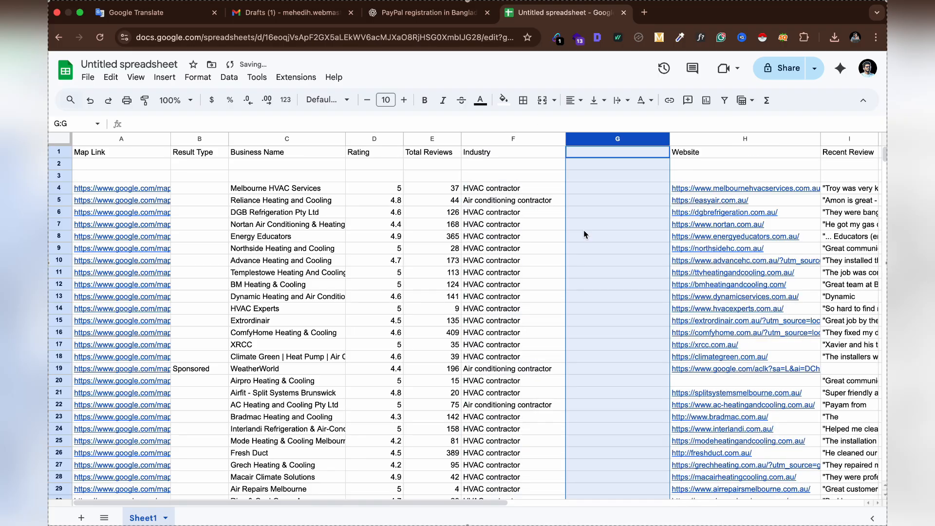
Title the new column Email and paste the copied address into row 4 as values only
{"action": "left_click", "coordinate": [602, 155]}
{"action": "type", "text": "Email"}
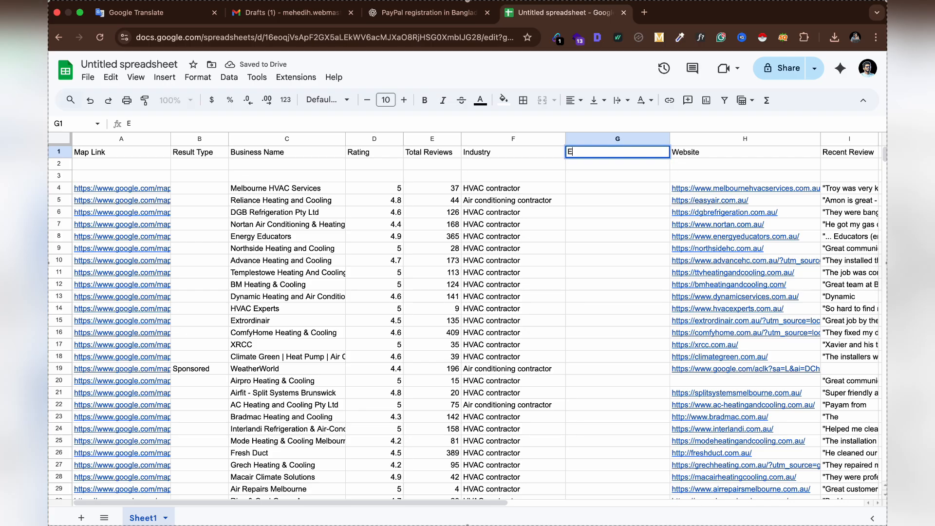
{"action": "left_click", "coordinate": [599, 186]}
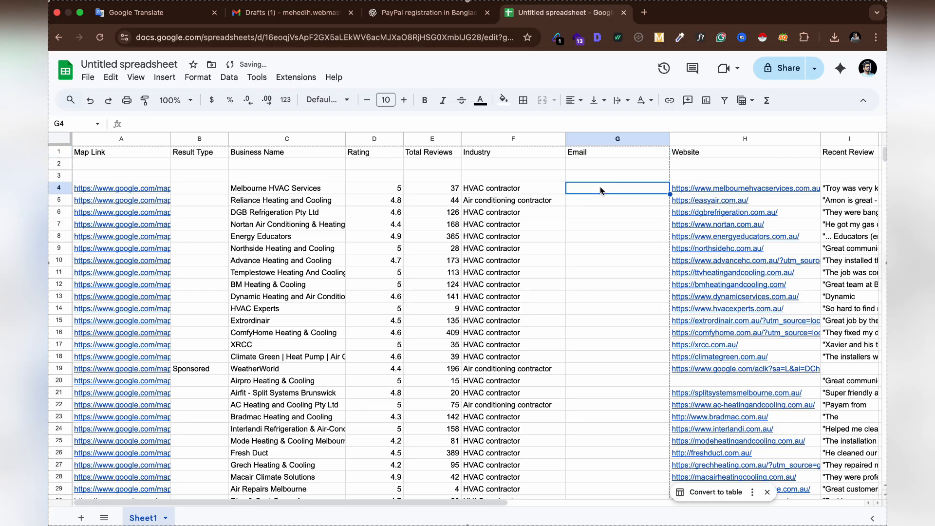
{"action": "key", "text": "super+v"}
{"action": "left_click", "coordinate": [685, 218]}
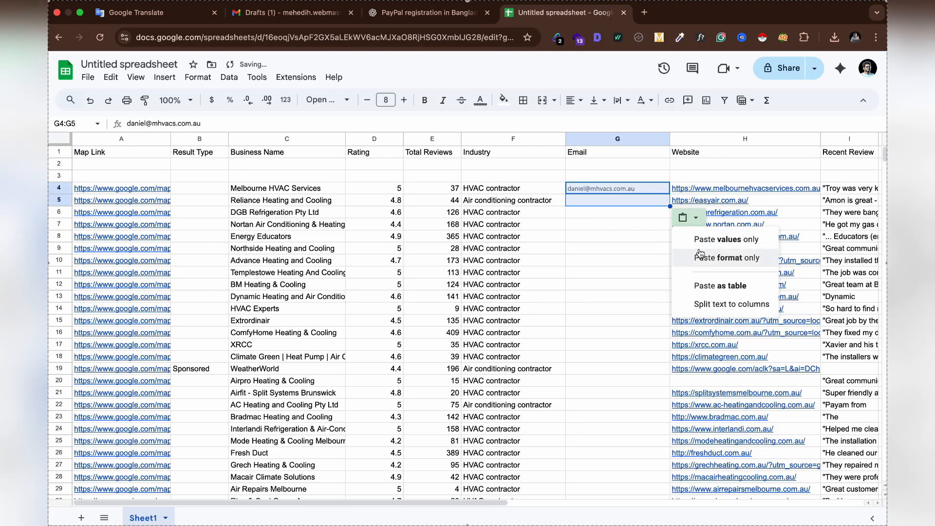
{"action": "left_click", "coordinate": [699, 236]}
Open the Maps listing and website of Reliance Heating and Cooling from row 5 to find its email
{"action": "left_click", "coordinate": [595, 213]}
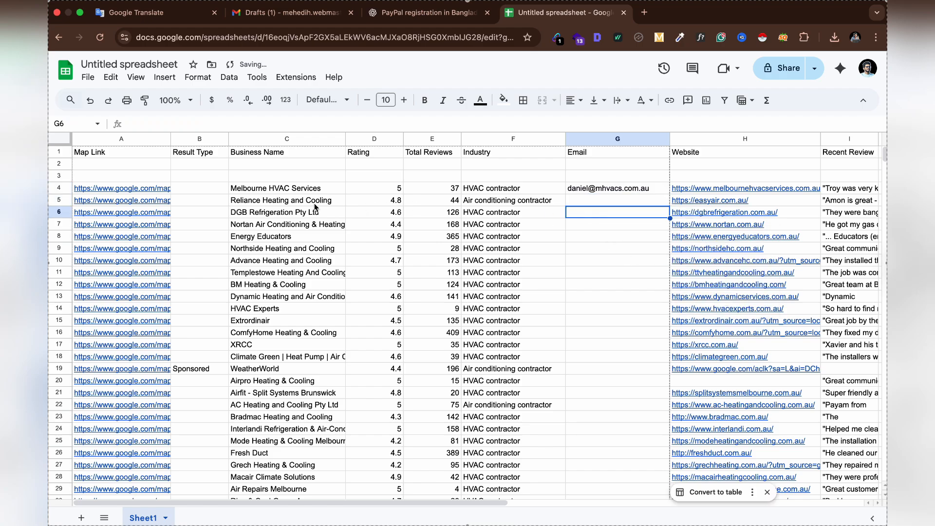
{"action": "left_click", "coordinate": [262, 205]}
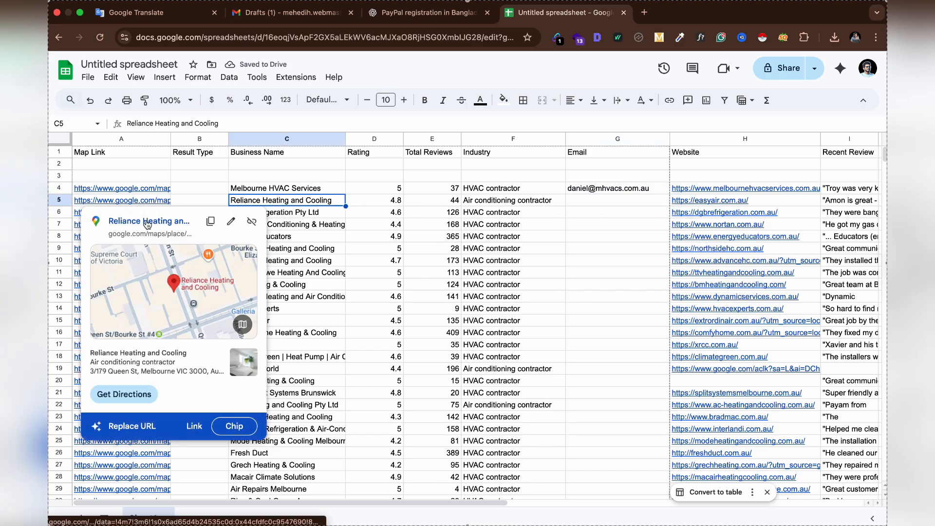
{"action": "left_click", "coordinate": [142, 217]}
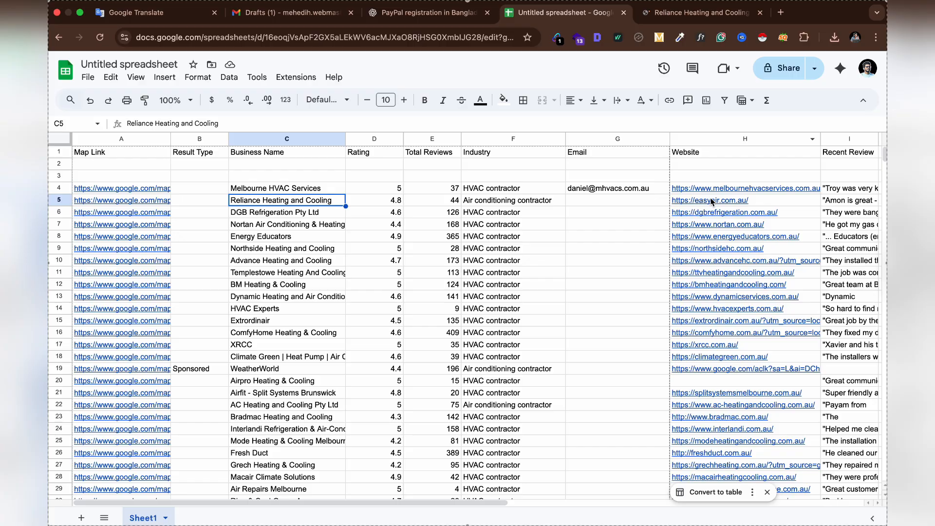
{"action": "mouse_move", "coordinate": [708, 203]}
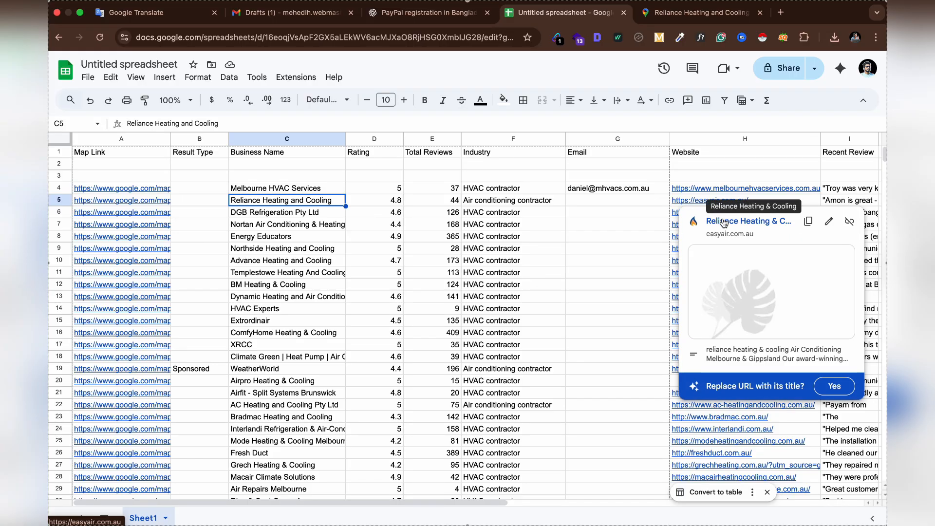
{"action": "left_click", "coordinate": [723, 223]}
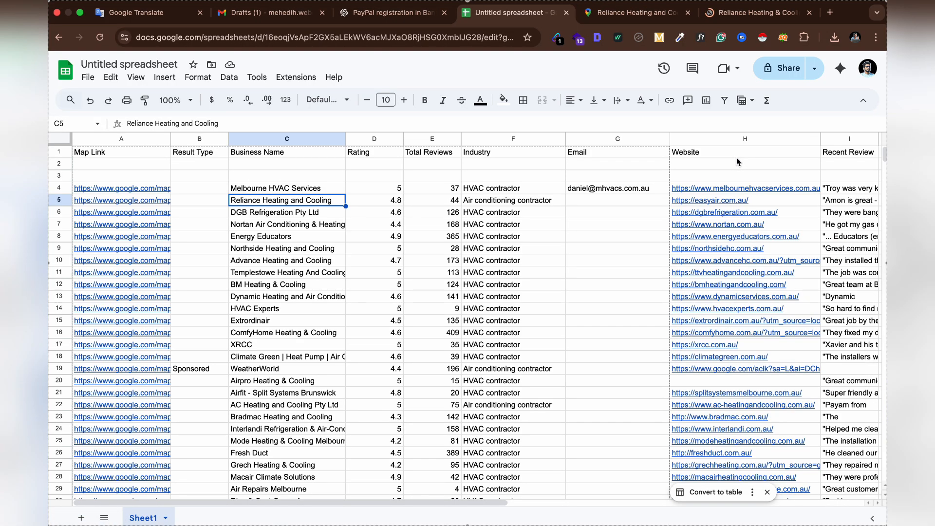
{"action": "left_click", "coordinate": [583, 198]}
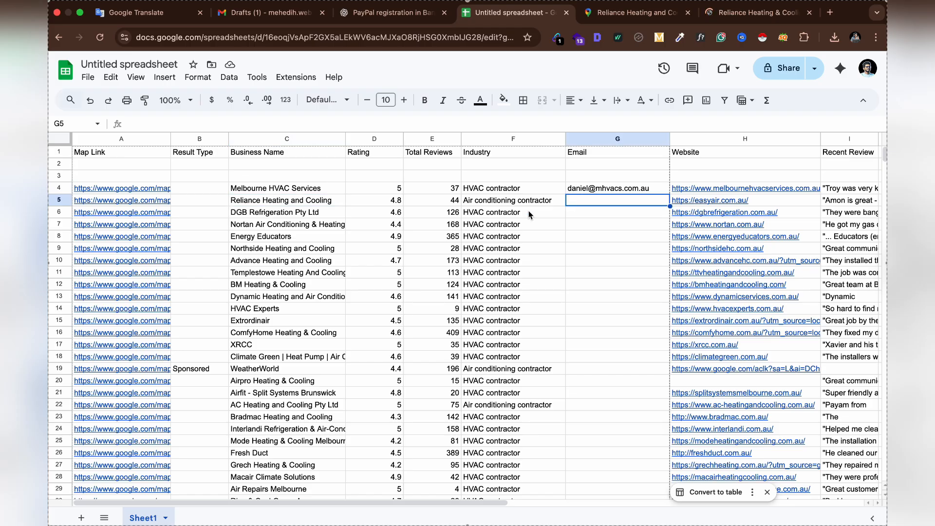
{"action": "left_click", "coordinate": [633, 12]}
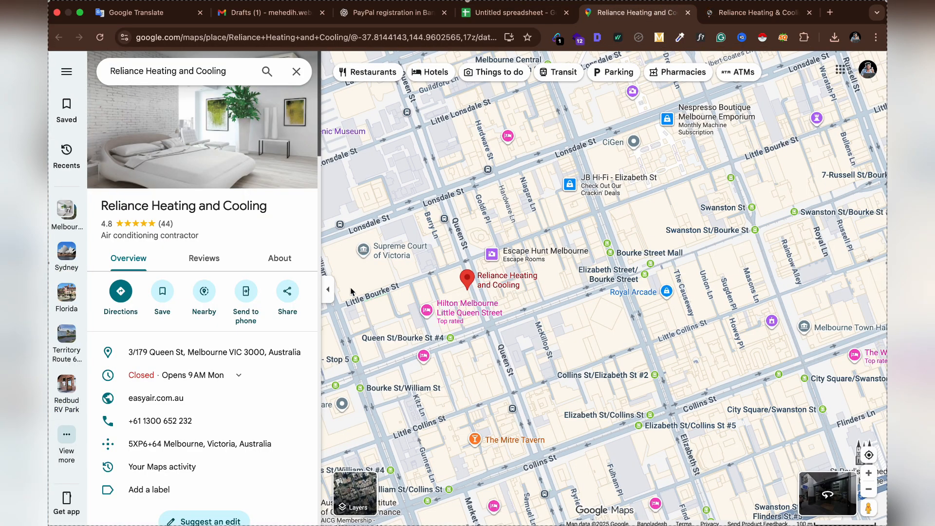
{"action": "left_click", "coordinate": [686, 14]}
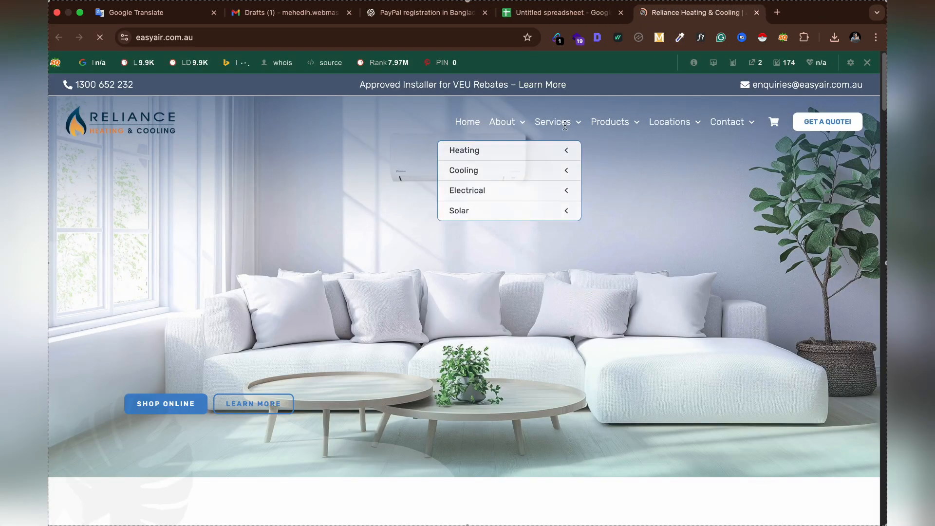
{"action": "left_click", "coordinate": [557, 38]}
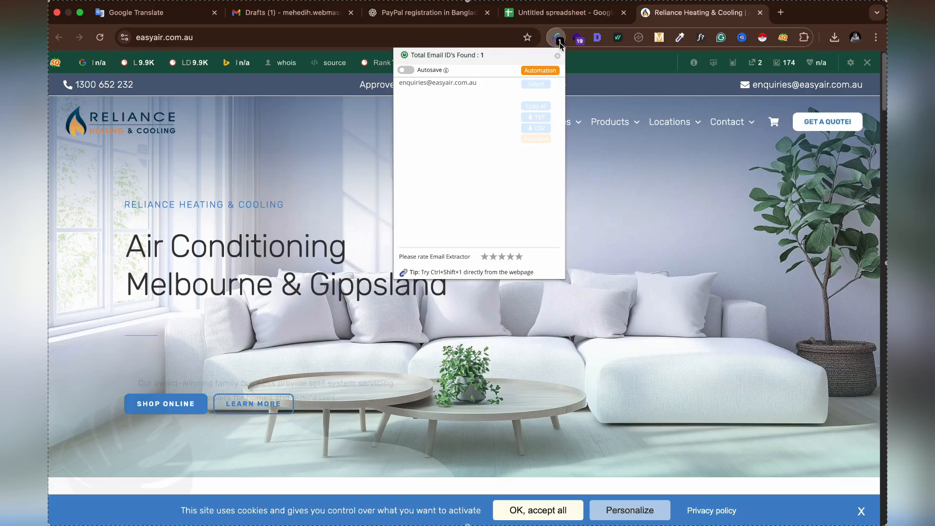
{"action": "triple_click", "coordinate": [476, 81]}
{"action": "key", "text": "super+c"}
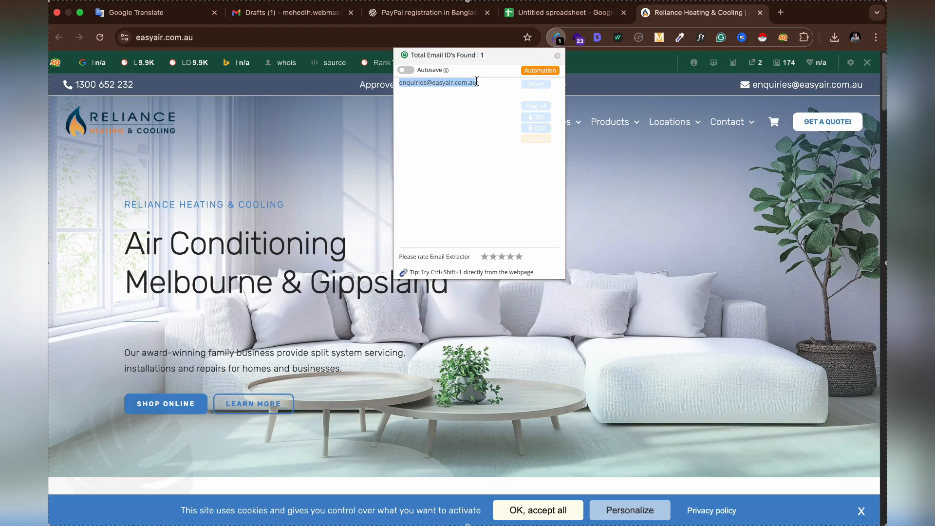
{"action": "left_click", "coordinate": [623, 171]}
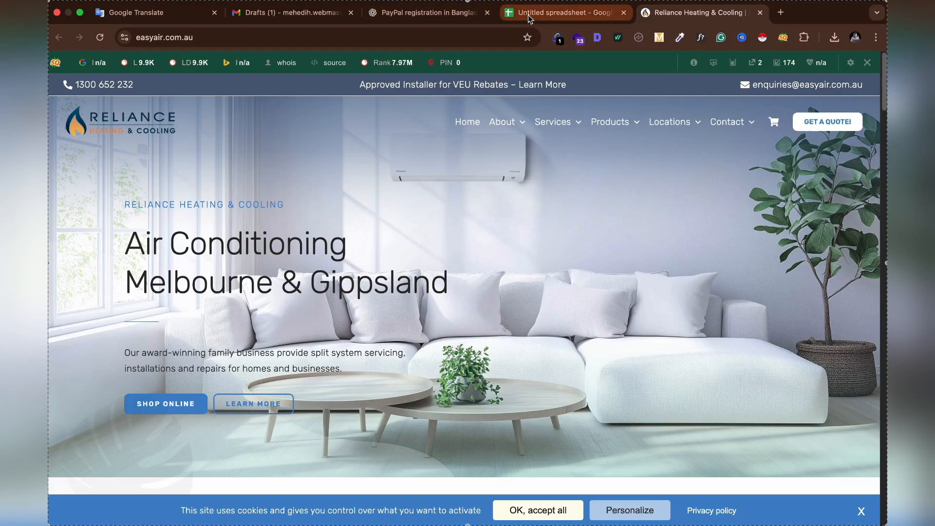
{"action": "left_click", "coordinate": [560, 12]}
{"action": "key", "text": "super+v"}
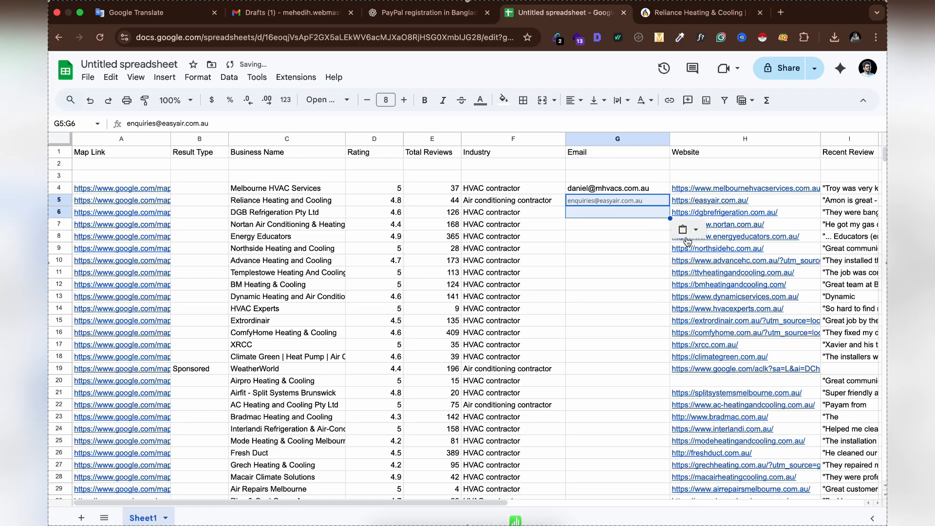
{"action": "left_click", "coordinate": [687, 229]}
{"action": "left_click", "coordinate": [689, 253]}
{"action": "left_click", "coordinate": [595, 217]}
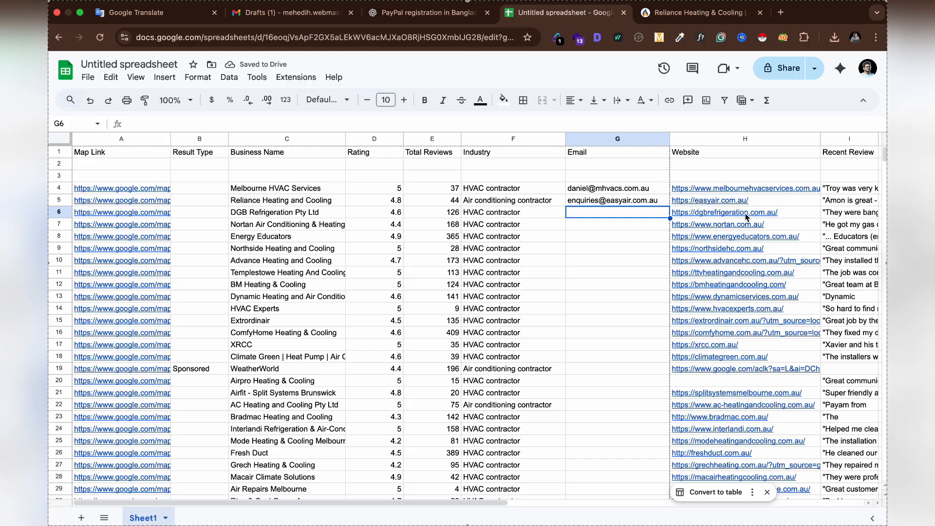
Open the website and Google Maps listing of DGB Refrigeration Pty Ltd from row 6
{"action": "mouse_move", "coordinate": [746, 217]}
{"action": "left_click", "coordinate": [741, 239]}
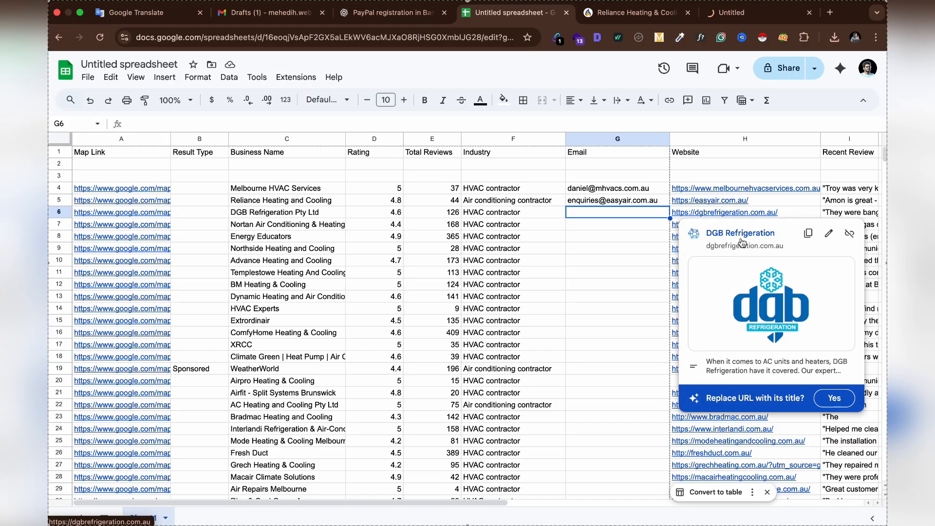
{"action": "left_click", "coordinate": [687, 13]}
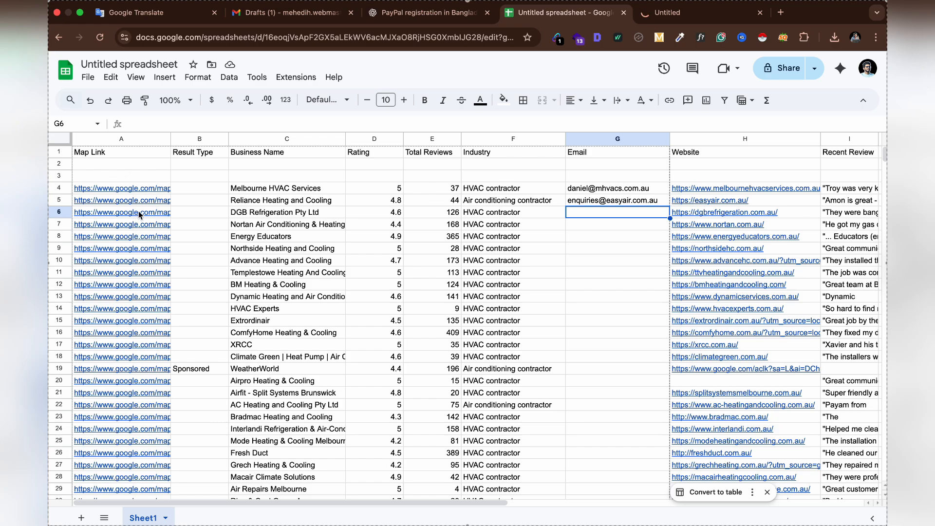
{"action": "mouse_move", "coordinate": [139, 214]}
{"action": "left_click", "coordinate": [139, 234]}
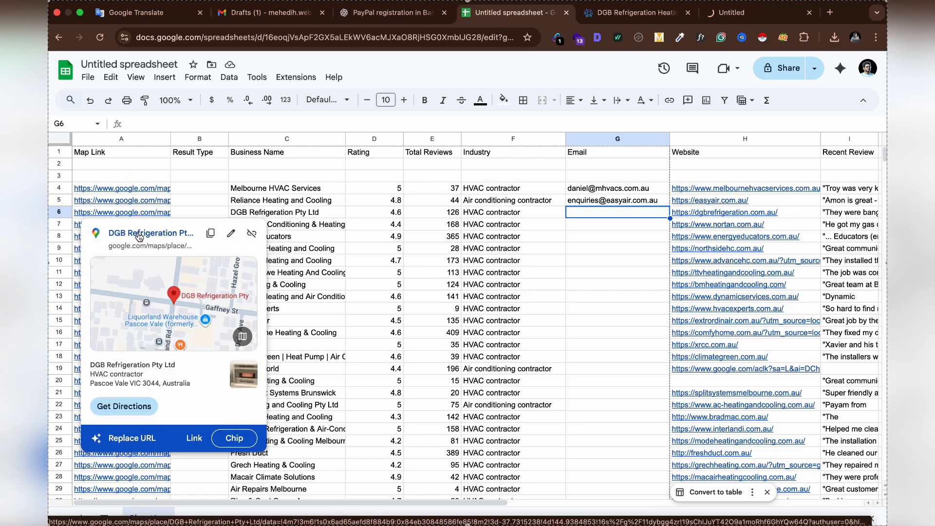
{"action": "left_click", "coordinate": [361, 216]}
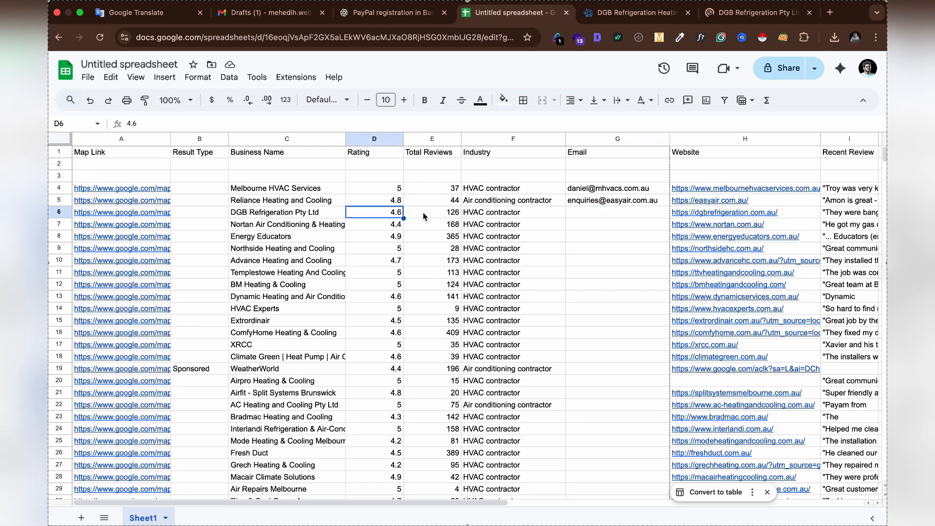
{"action": "left_click", "coordinate": [779, 13]}
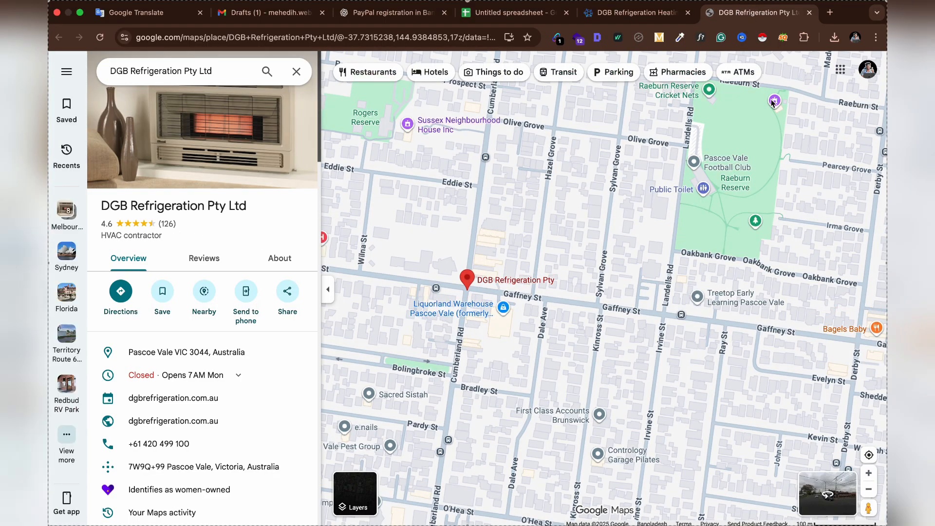
{"action": "left_click", "coordinate": [809, 13]}
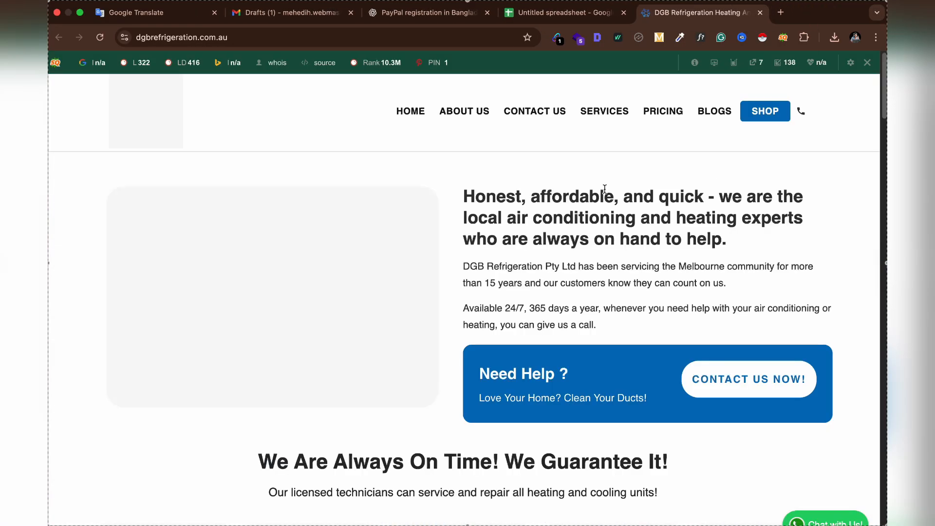
{"action": "left_click", "coordinate": [586, 15]}
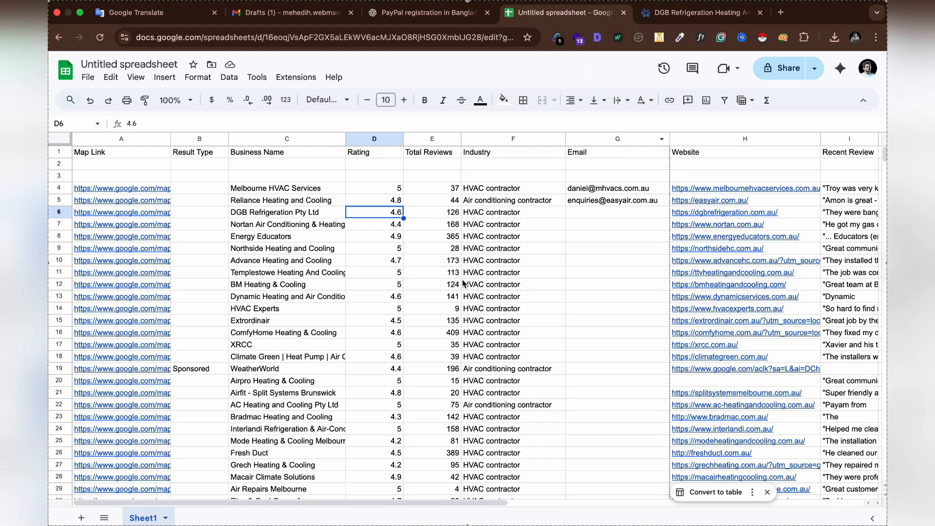
{"action": "left_click", "coordinate": [701, 13]}
{"action": "left_click", "coordinate": [557, 38]}
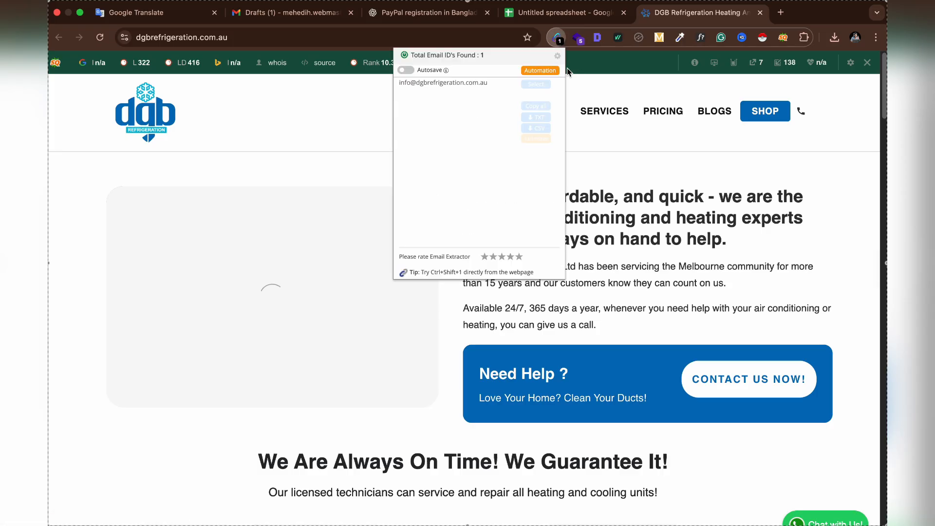
{"action": "triple_click", "coordinate": [495, 85]}
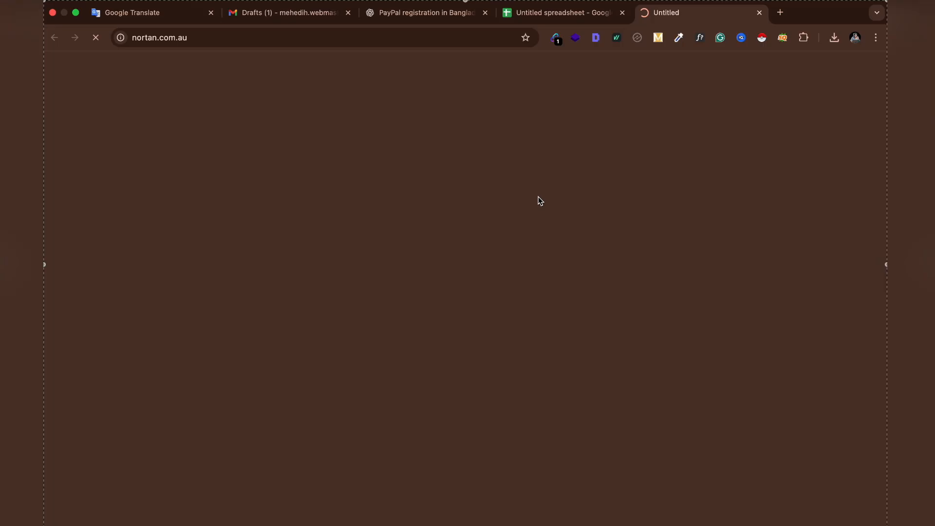
Search Nortan's website pages, including the contact page, for an email address
{"action": "scroll", "coordinate": [553, 217], "scroll_direction": "down", "scroll_amount": 10}
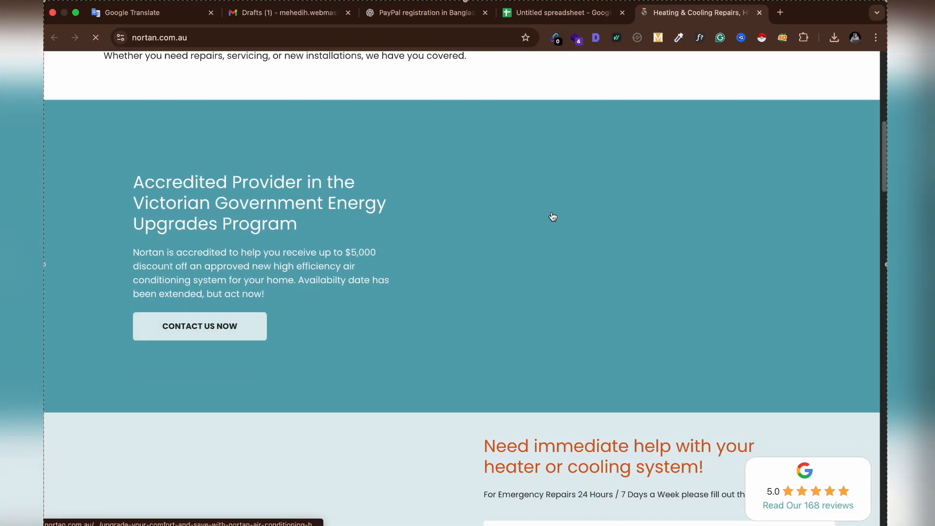
{"action": "left_click", "coordinate": [553, 216]}
{"action": "scroll", "coordinate": [553, 216], "scroll_direction": "down", "scroll_amount": 15}
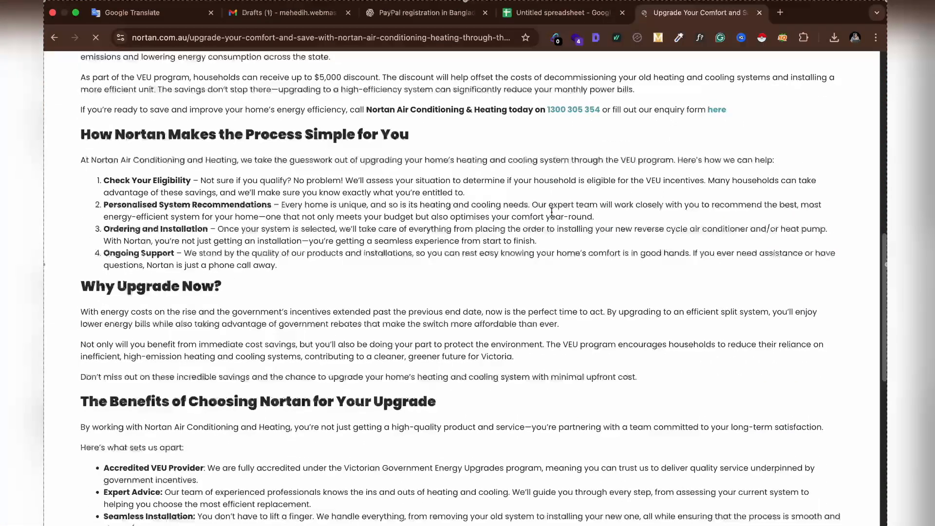
{"action": "scroll", "coordinate": [553, 217], "scroll_direction": "up", "scroll_amount": 18}
{"action": "scroll", "coordinate": [553, 217], "scroll_direction": "down", "scroll_amount": 20}
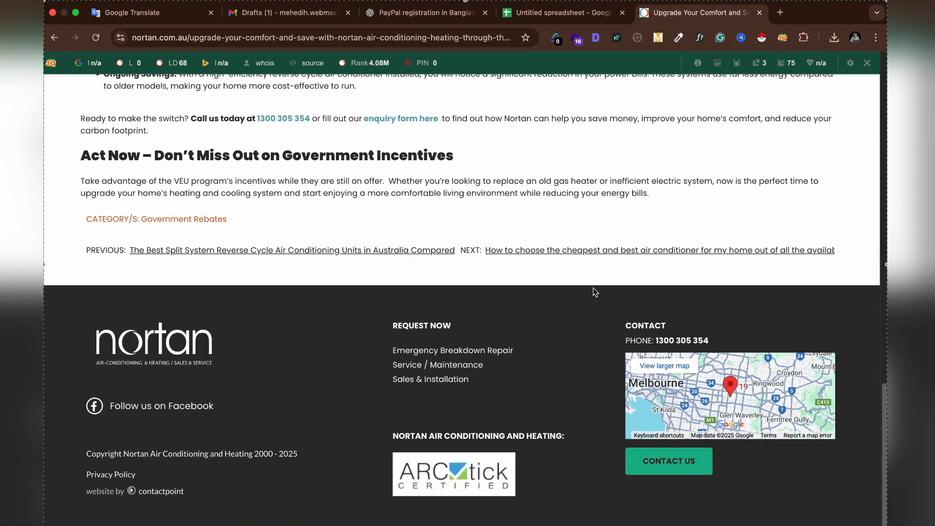
{"action": "scroll", "coordinate": [593, 291], "scroll_direction": "up", "scroll_amount": 20}
{"action": "left_click", "coordinate": [733, 153]}
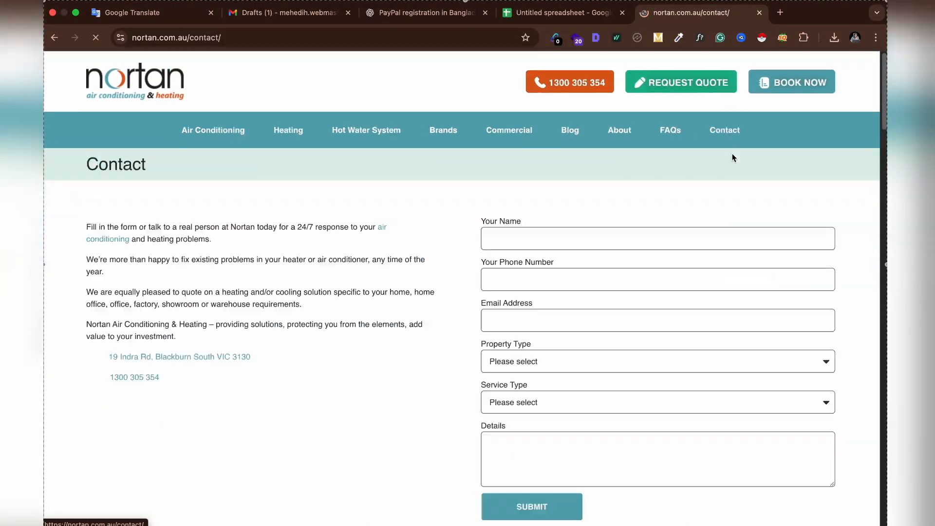
{"action": "scroll", "coordinate": [456, 267], "scroll_direction": "down", "scroll_amount": 15}
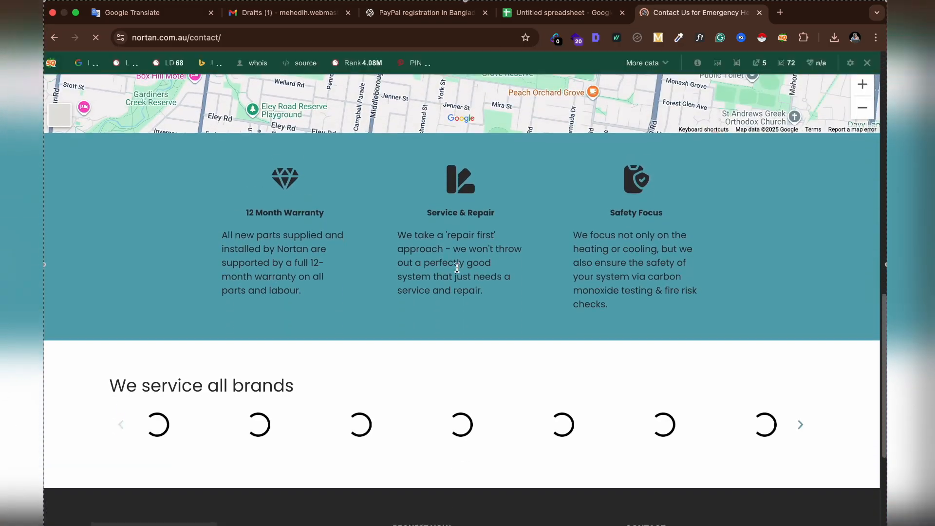
{"action": "scroll", "coordinate": [457, 267], "scroll_direction": "down", "scroll_amount": 5}
{"action": "scroll", "coordinate": [503, 355], "scroll_direction": "up", "scroll_amount": 6}
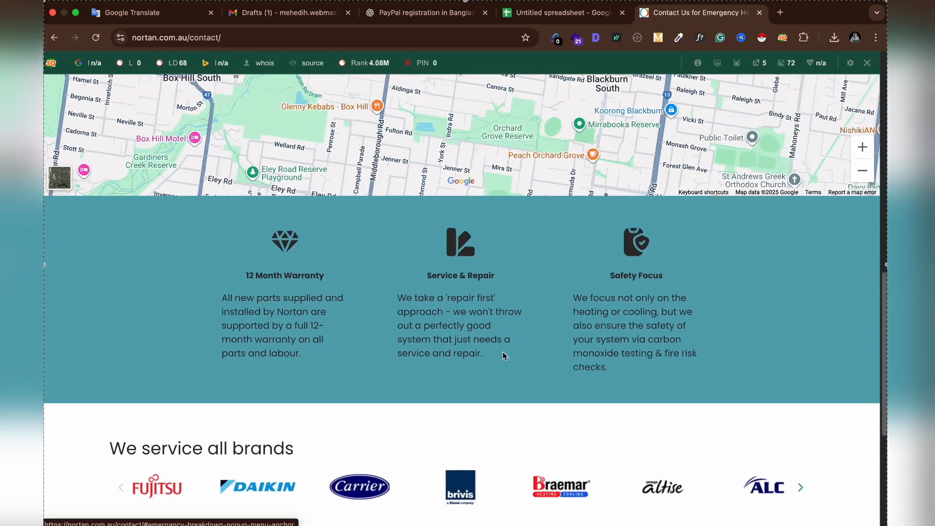
{"action": "scroll", "coordinate": [502, 355], "scroll_direction": "up", "scroll_amount": 15}
{"action": "scroll", "coordinate": [463, 289], "scroll_direction": "down", "scroll_amount": 15}
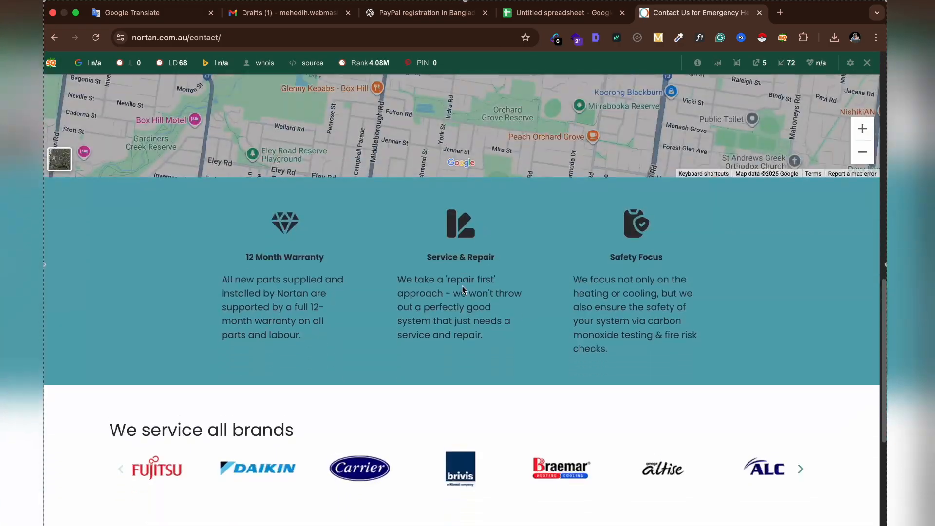
{"action": "scroll", "coordinate": [463, 290], "scroll_direction": "down", "scroll_amount": 5}
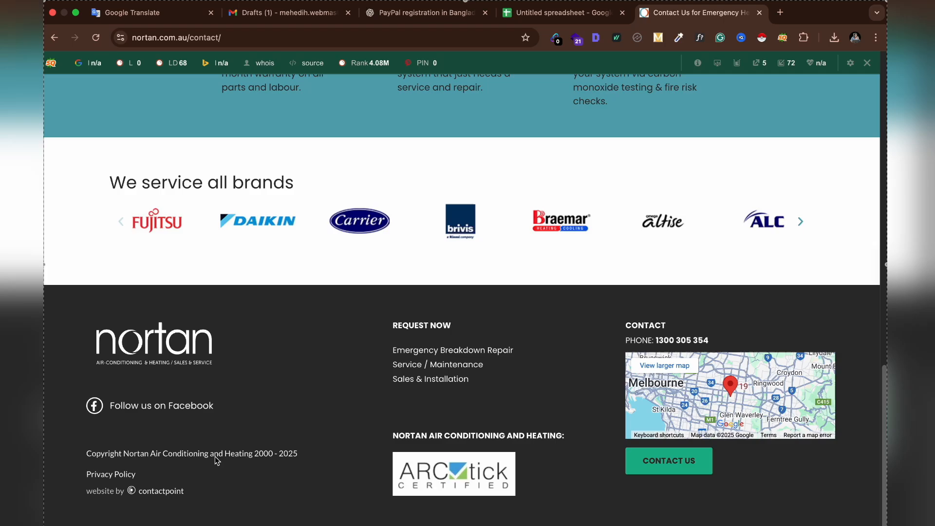
Copy the link to Nortan's Facebook page and open it in Firefox
{"action": "right_click", "coordinate": [169, 415]}
{"action": "left_click", "coordinate": [209, 340]}
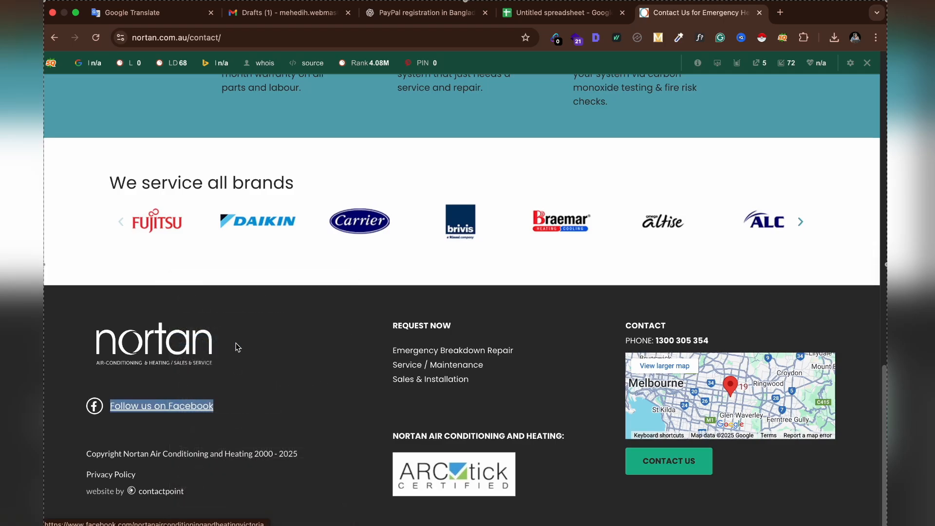
{"action": "left_click", "coordinate": [440, 504]}
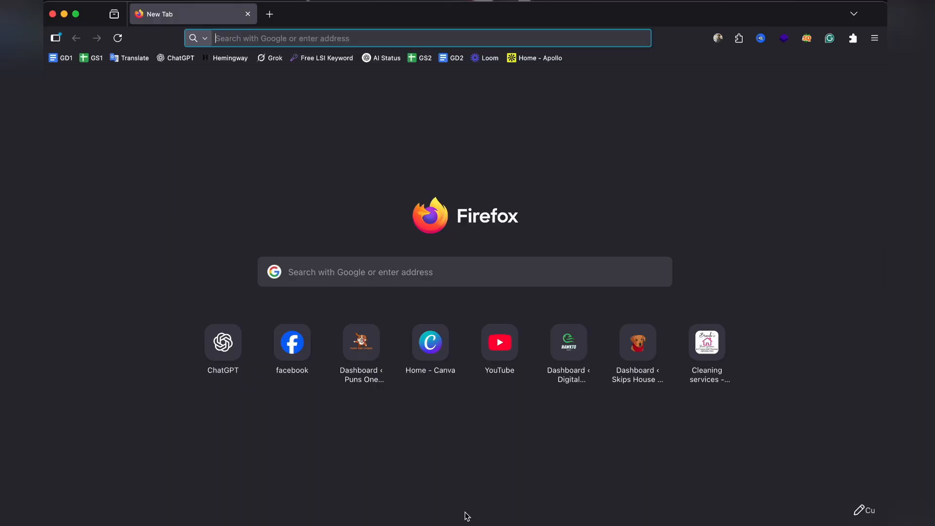
{"action": "left_click", "coordinate": [292, 341]}
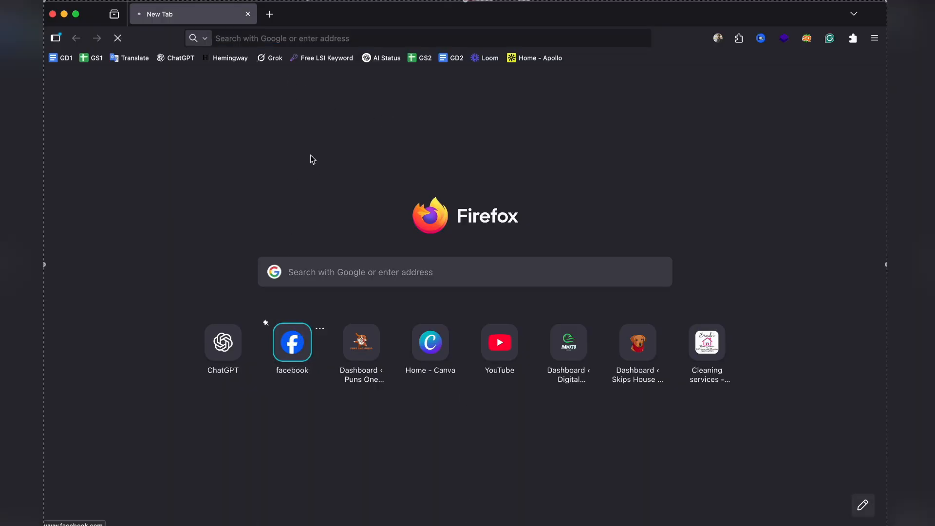
{"action": "left_click", "coordinate": [270, 15]}
{"action": "key", "text": "ctrl+v"}
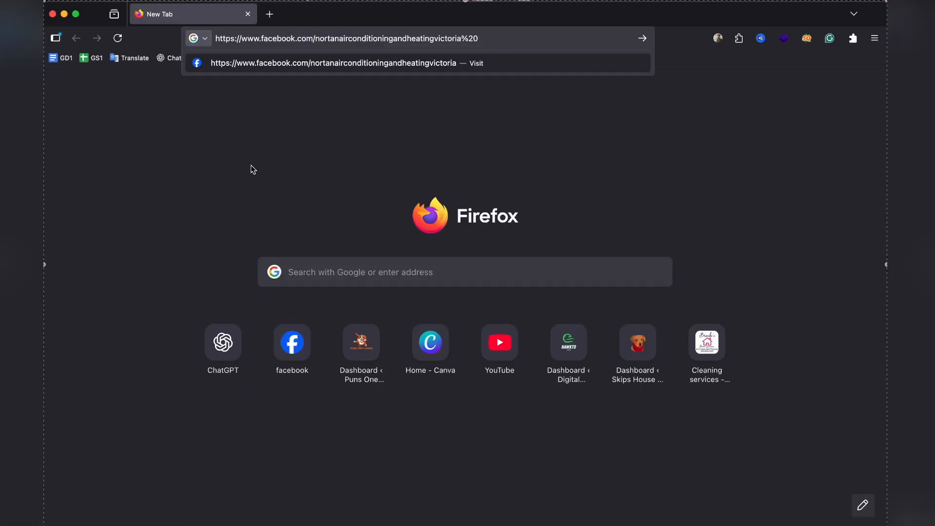
{"action": "key", "text": "Return"}
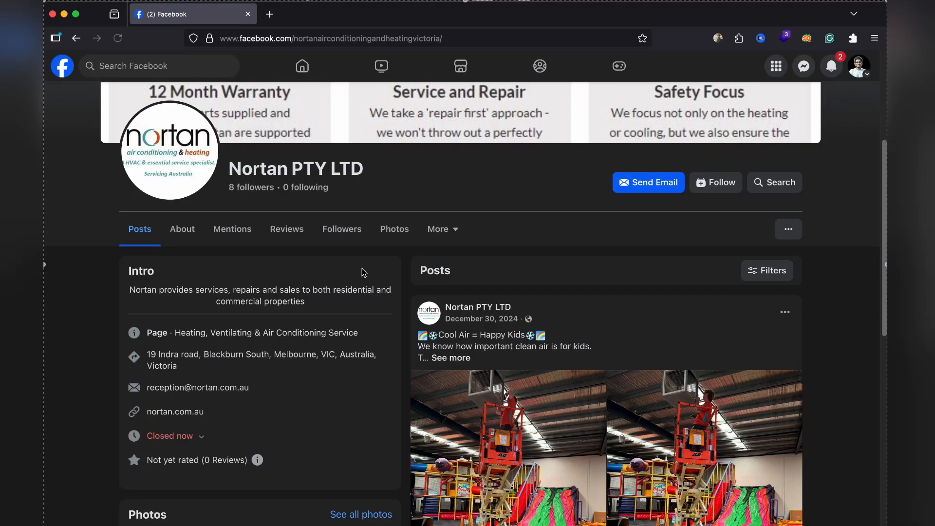
Copy the email from Nortan's Facebook intro and paste it into the Email cell of row 7
{"action": "scroll", "coordinate": [364, 273], "scroll_direction": "down", "scroll_amount": 1}
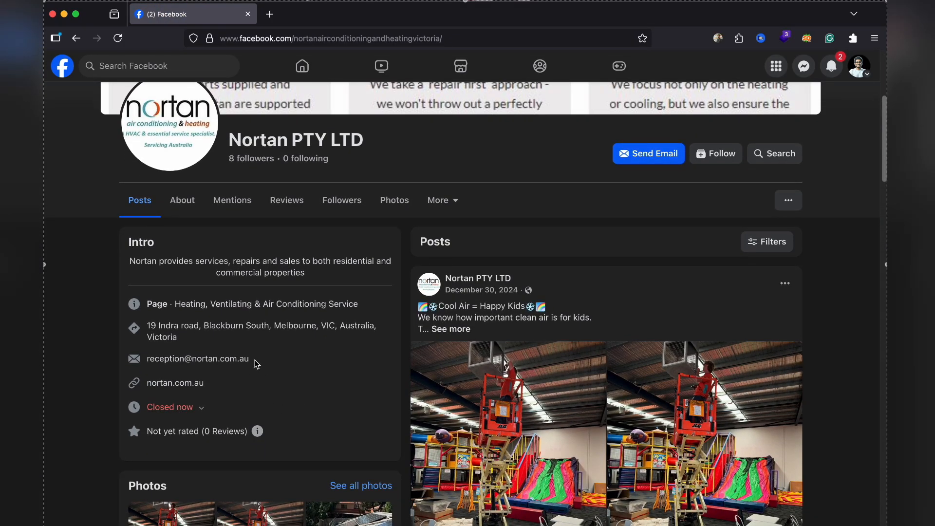
{"action": "triple_click", "coordinate": [257, 364]}
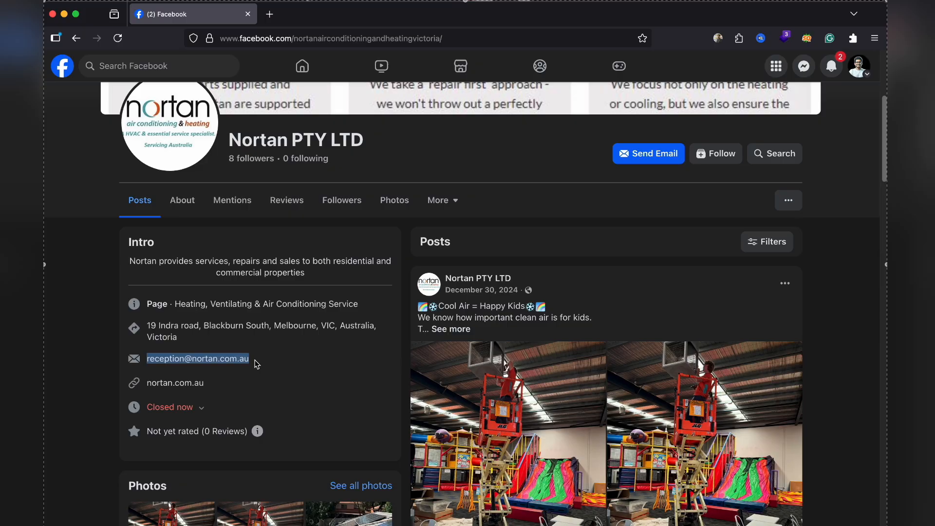
{"action": "key", "text": "super+Tab"}
{"action": "left_click", "coordinate": [560, 13]}
{"action": "left_click", "coordinate": [575, 226]}
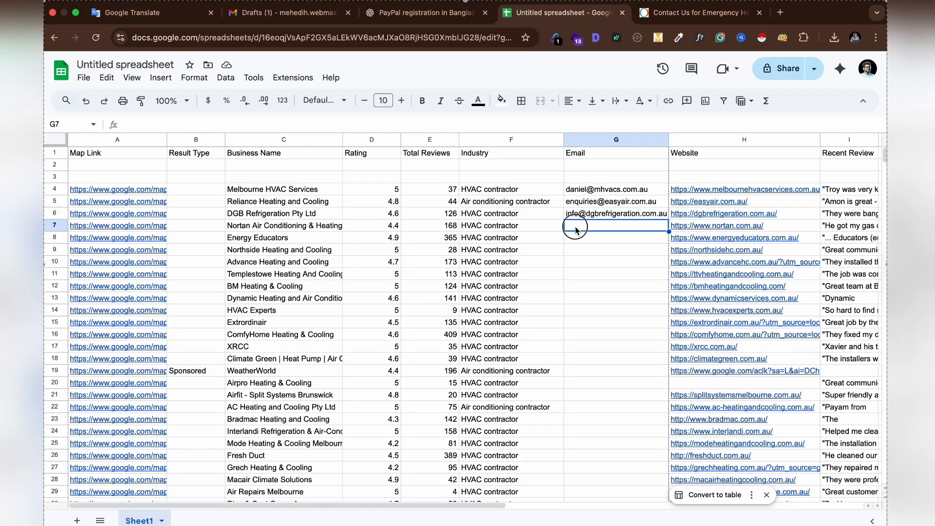
{"action": "key", "text": "ctrl+v"}
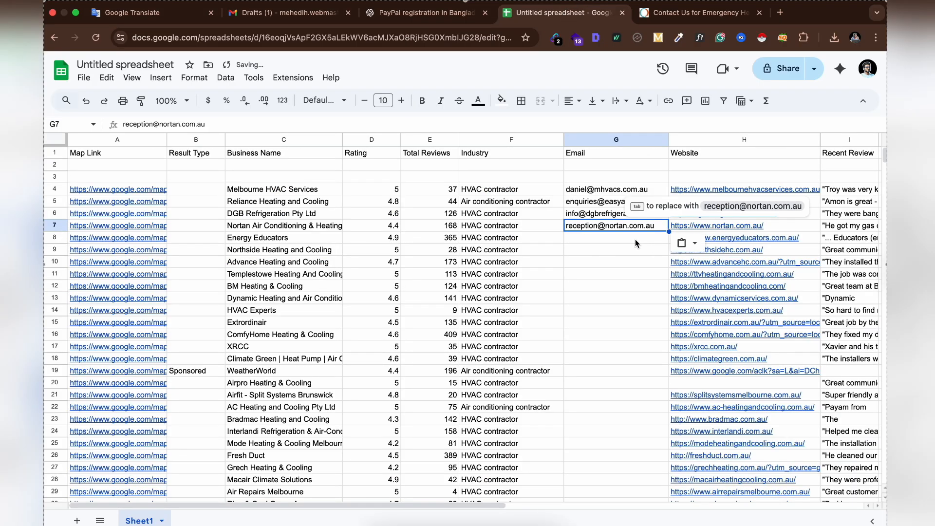
{"action": "key", "text": "Return"}
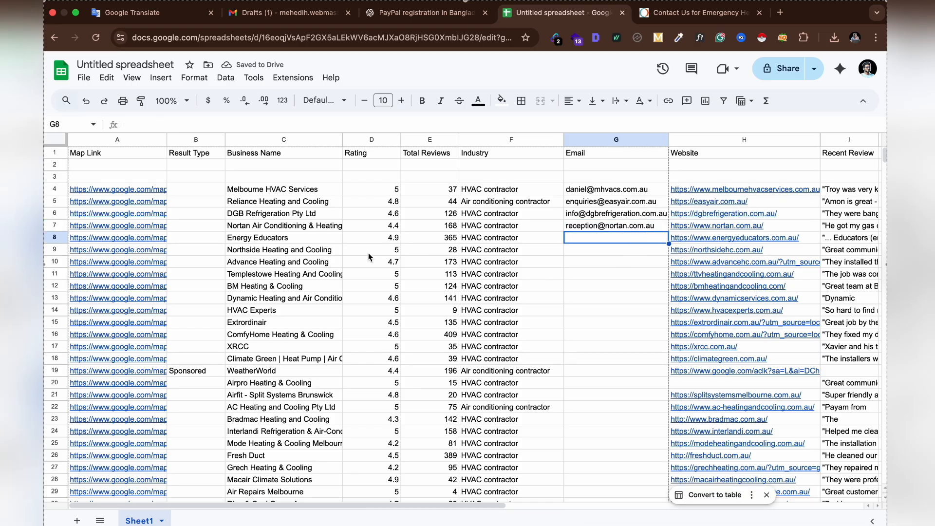
Open Energy Educators' website link from its Website cell
{"action": "left_click", "coordinate": [727, 242]}
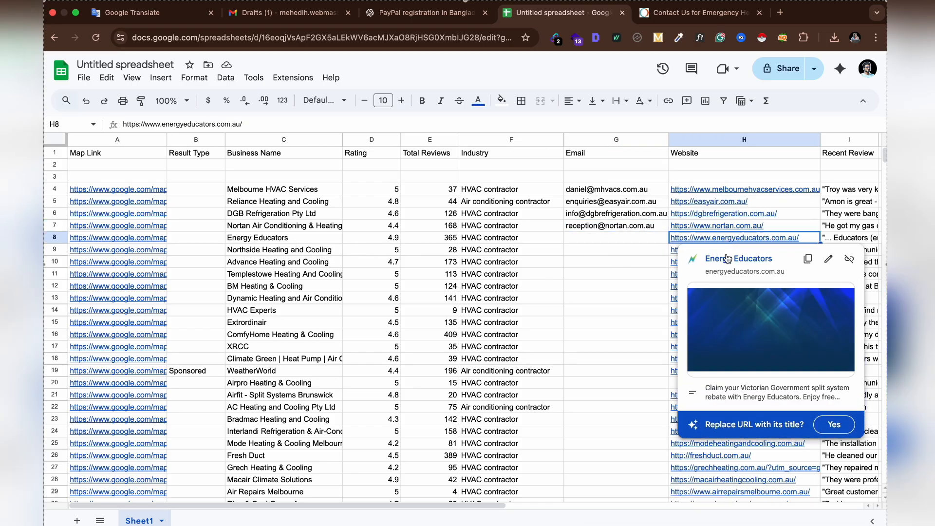
{"action": "left_click", "coordinate": [727, 258]}
{"action": "left_click", "coordinate": [686, 18]}
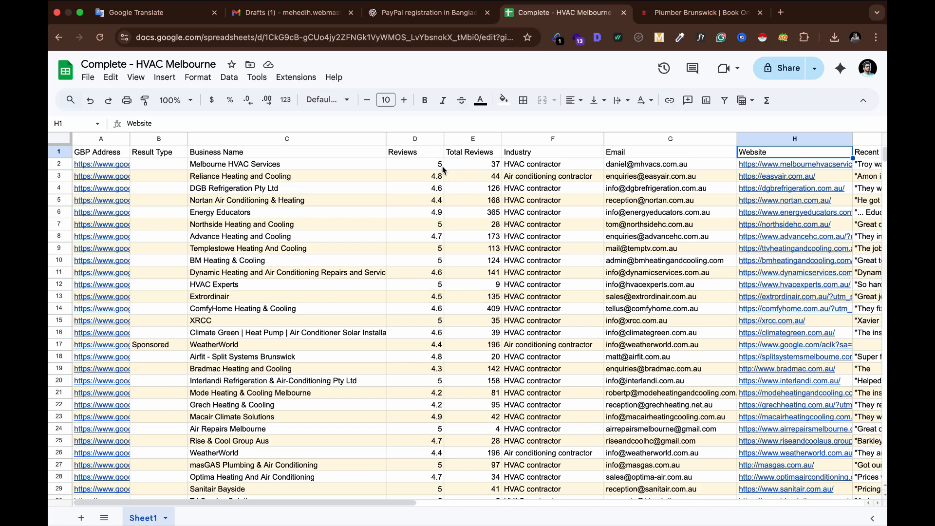
Rename the Reviews column header to Ratings
{"action": "left_click", "coordinate": [425, 154]}
{"action": "type", "text": "R"}
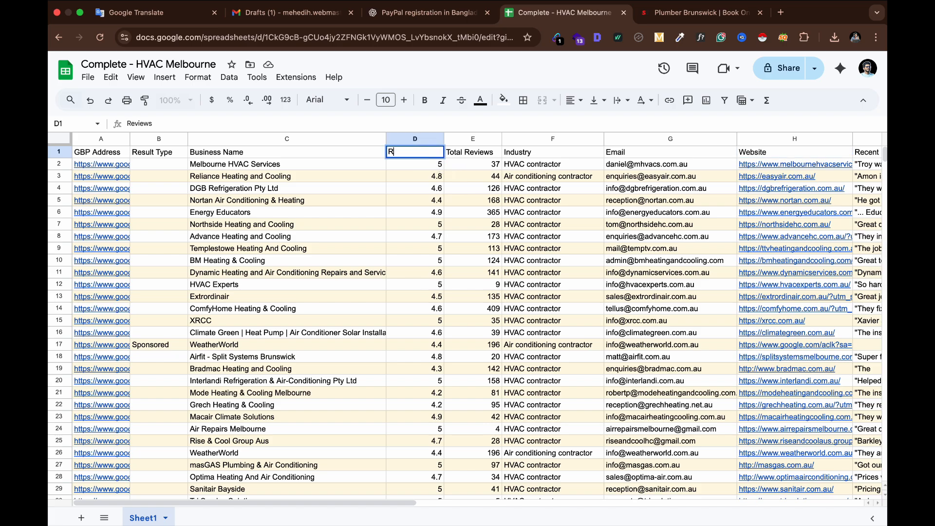
{"action": "type", "text": "atings"}
{"action": "left_click", "coordinate": [416, 210]}
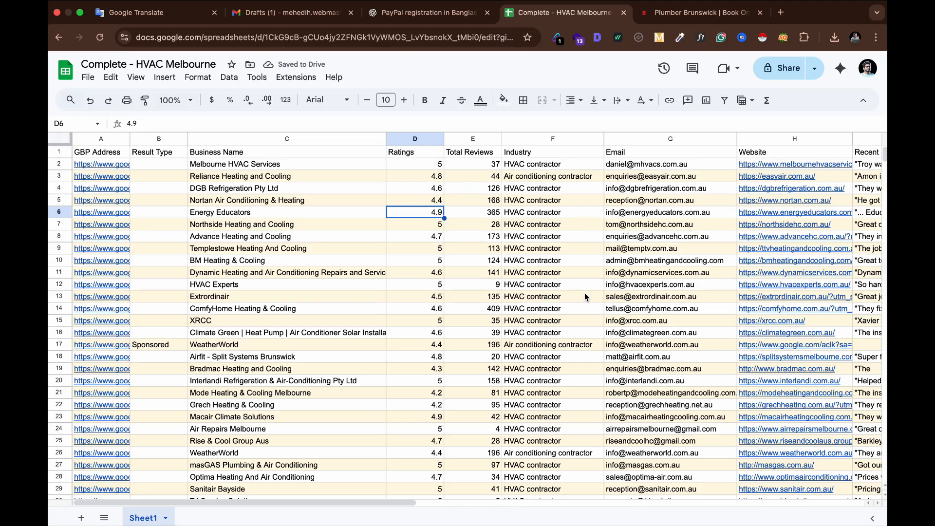
Widen the GBP Address column
{"action": "scroll", "coordinate": [685, 364], "scroll_direction": "down", "scroll_amount": 5}
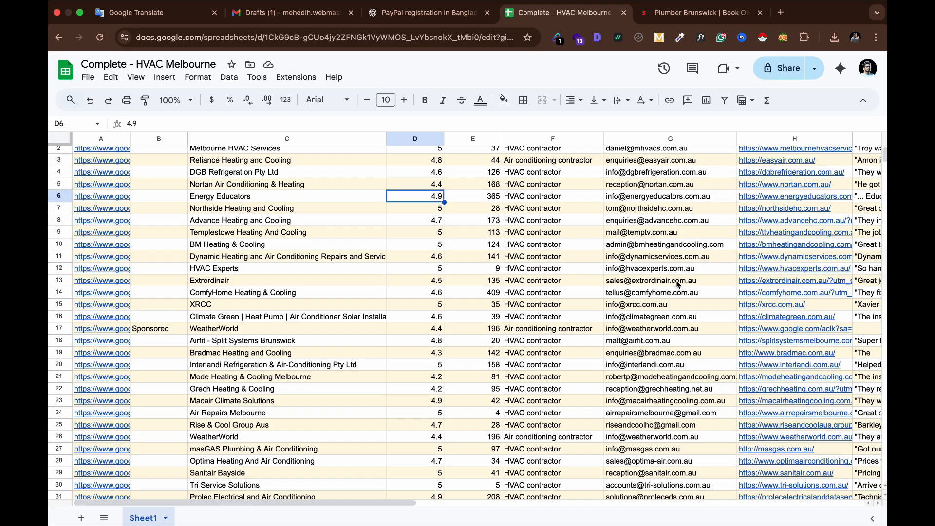
{"action": "scroll", "coordinate": [678, 284], "scroll_direction": "up", "scroll_amount": 5}
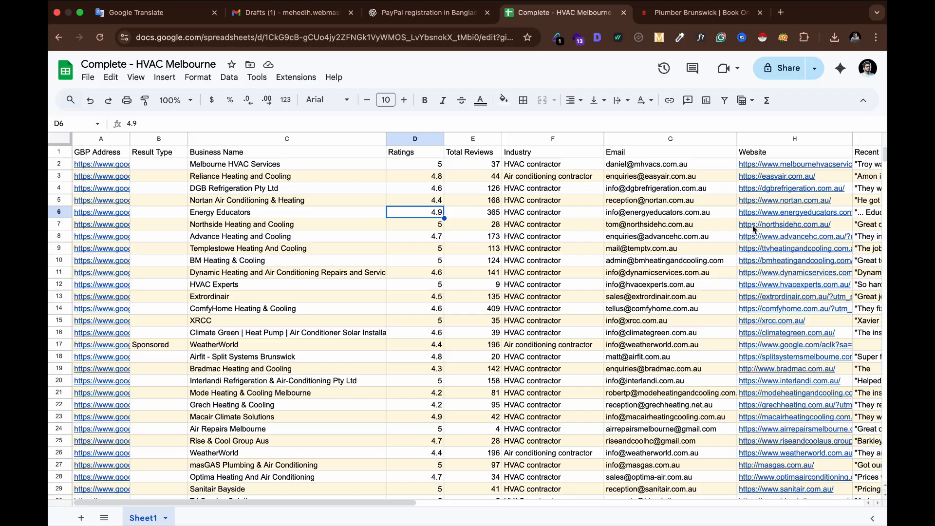
{"action": "mouse_move", "coordinate": [753, 225]}
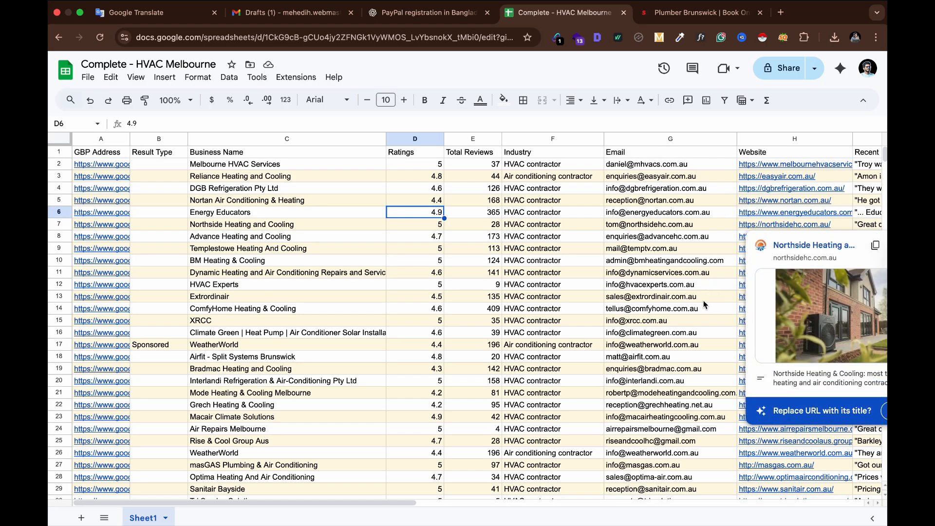
{"action": "left_click", "coordinate": [710, 155]}
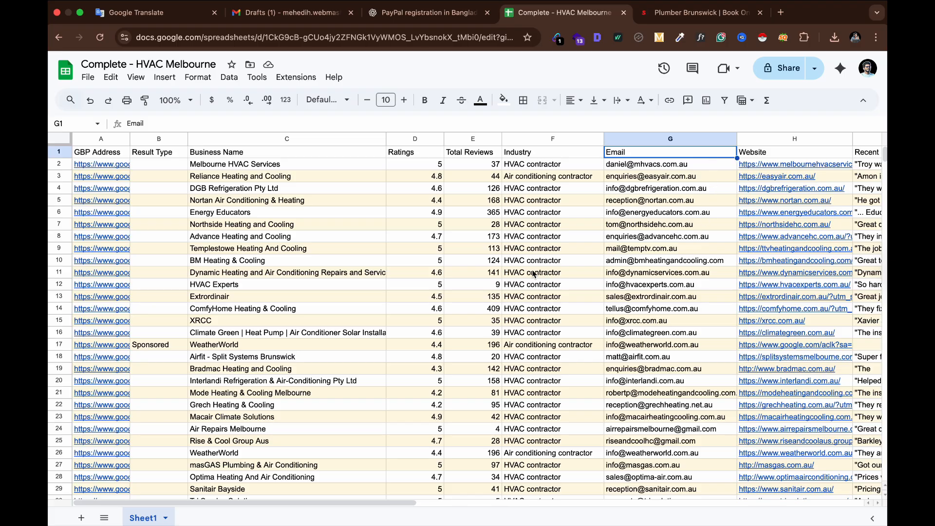
{"action": "scroll", "coordinate": [534, 274], "scroll_direction": "down", "scroll_amount": 1}
{"action": "scroll", "coordinate": [534, 274], "scroll_direction": "up", "scroll_amount": 1}
{"action": "left_click_drag", "start_coordinate": [130, 140], "coordinate": [164, 141]}
{"action": "left_click", "coordinate": [348, 202]}
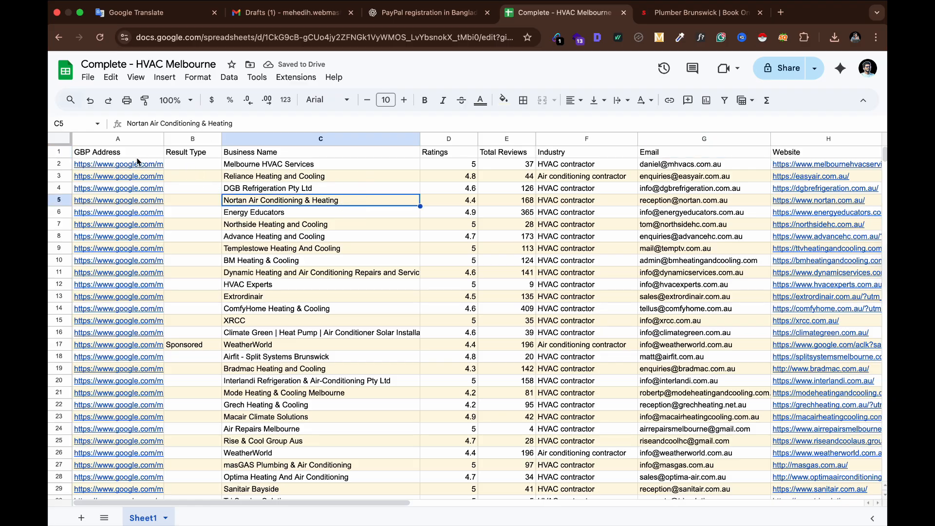
Freeze the header row up to row 1
{"action": "left_click", "coordinate": [58, 152]}
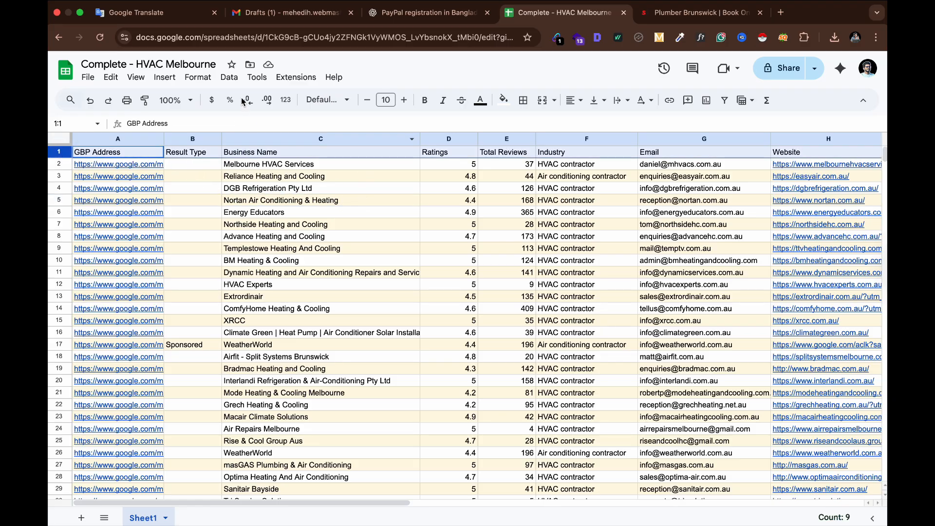
{"action": "left_click", "coordinate": [135, 79]}
{"action": "mouse_move", "coordinate": [176, 114]}
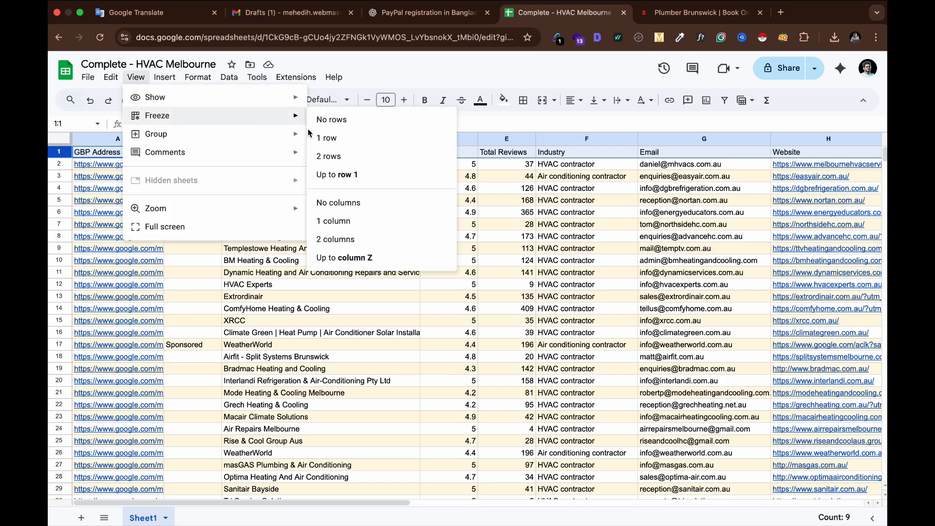
{"action": "left_click", "coordinate": [356, 176]}
{"action": "left_click", "coordinate": [370, 201]}
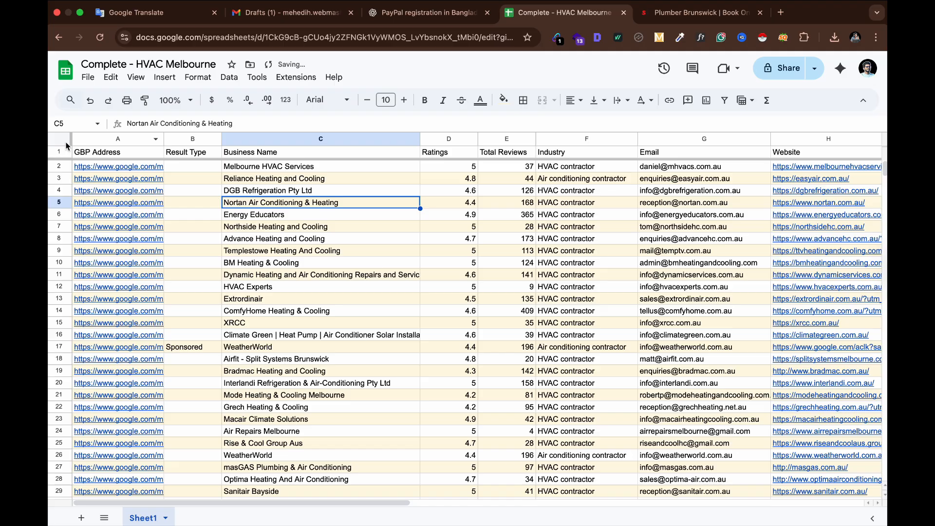
Set the header row's font size to 11 and its font to Comfortaa
{"action": "left_click", "coordinate": [59, 152]}
{"action": "left_click", "coordinate": [404, 100]}
{"action": "left_click", "coordinate": [404, 100]}
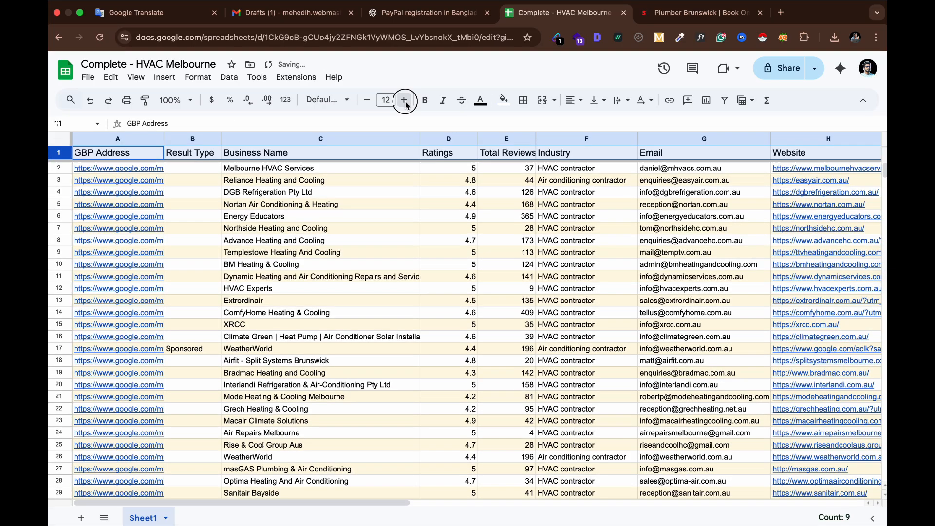
{"action": "left_click", "coordinate": [404, 100]}
{"action": "left_click", "coordinate": [404, 100]}
{"action": "left_click", "coordinate": [367, 100]}
{"action": "left_click", "coordinate": [367, 100]}
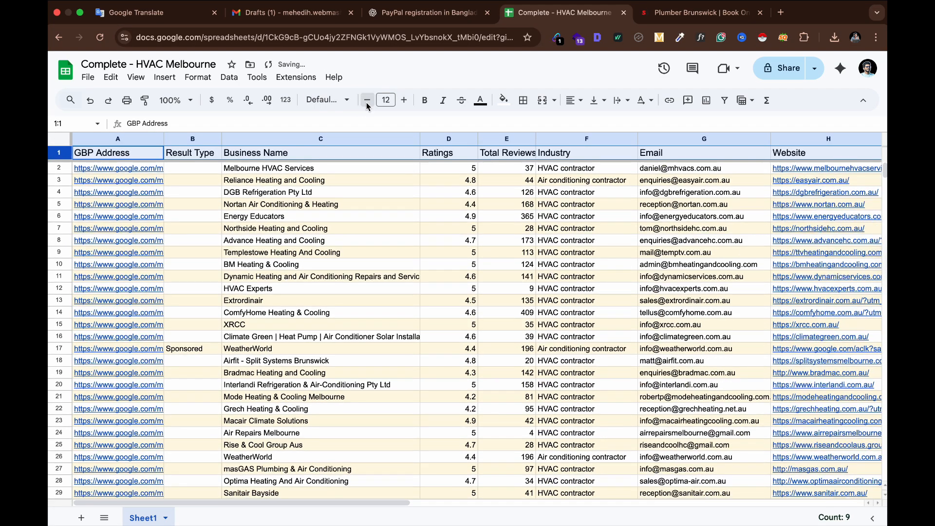
{"action": "left_click", "coordinate": [367, 100]}
{"action": "left_click", "coordinate": [344, 99]}
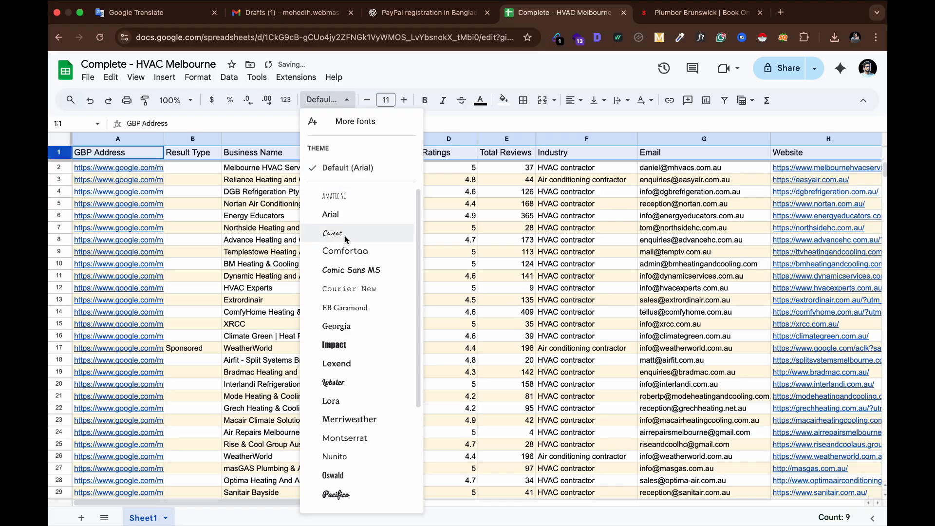
{"action": "key", "text": "Escape"}
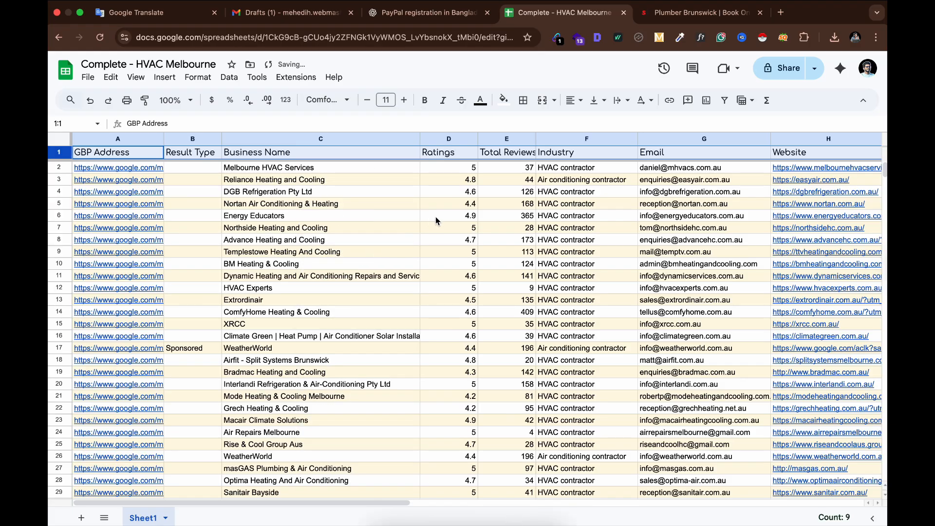
{"action": "left_click", "coordinate": [435, 216]}
{"action": "left_click", "coordinate": [349, 241]}
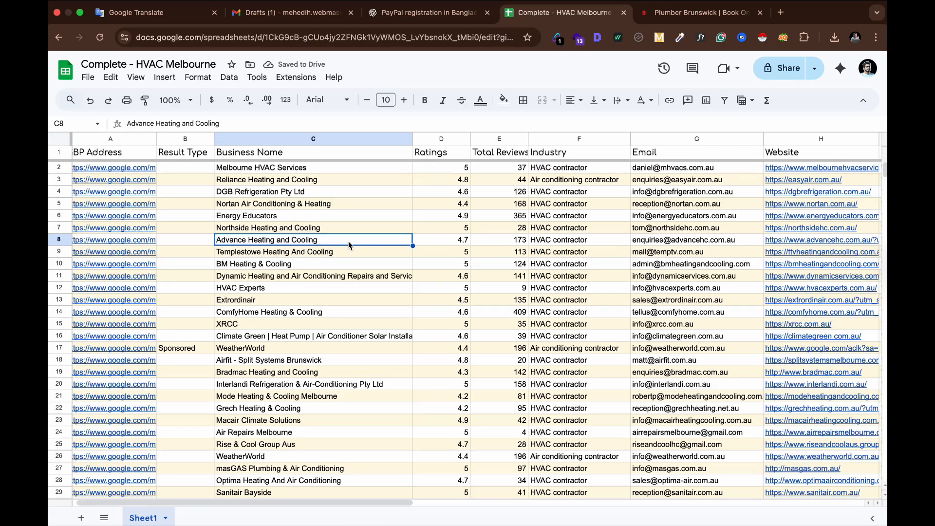
Narrow the Ratings column and widen the Total Reviews column to fit their headers
{"action": "scroll", "coordinate": [348, 241], "scroll_direction": "right", "scroll_amount": 3}
{"action": "scroll", "coordinate": [348, 244], "scroll_direction": "right", "scroll_amount": 1}
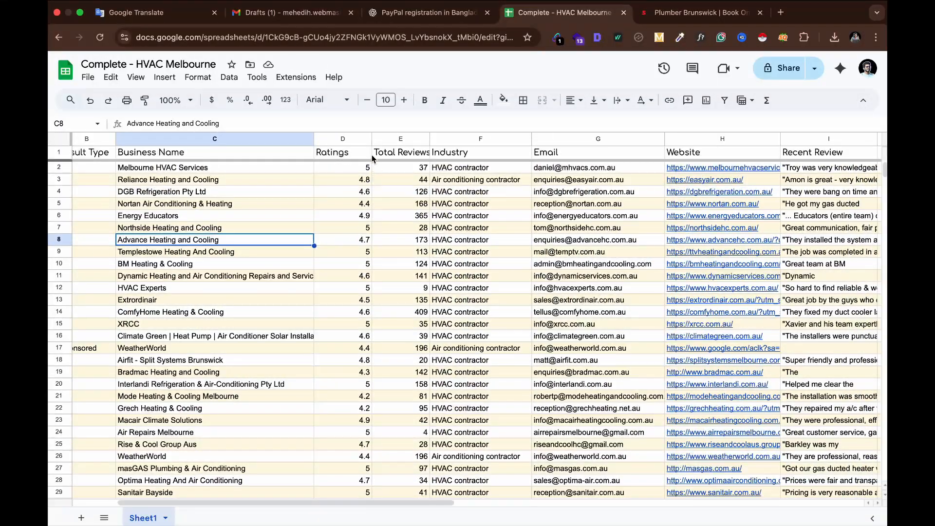
{"action": "left_click_drag", "start_coordinate": [372, 138], "coordinate": [352, 139]}
{"action": "scroll", "coordinate": [367, 265], "scroll_direction": "left", "scroll_amount": 5}
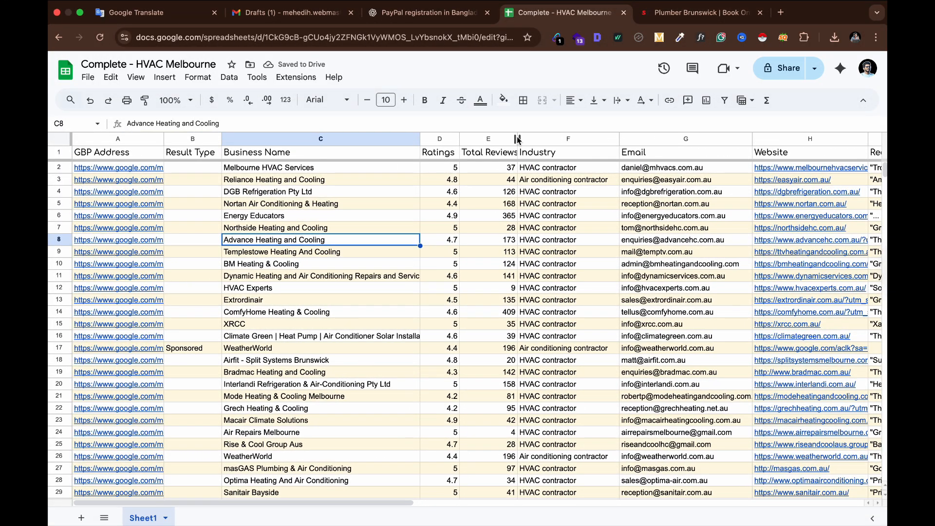
{"action": "left_click_drag", "start_coordinate": [517, 139], "coordinate": [535, 139]}
{"action": "left_click", "coordinate": [494, 228]}
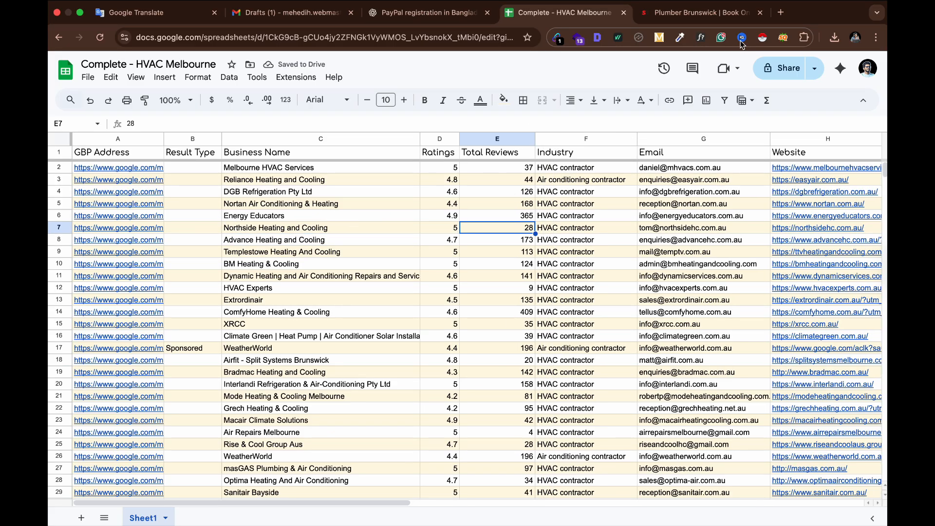
Open Melbourne HVAC Services' Google Maps link to check the listing, then close its tab
{"action": "left_click", "coordinate": [760, 13]}
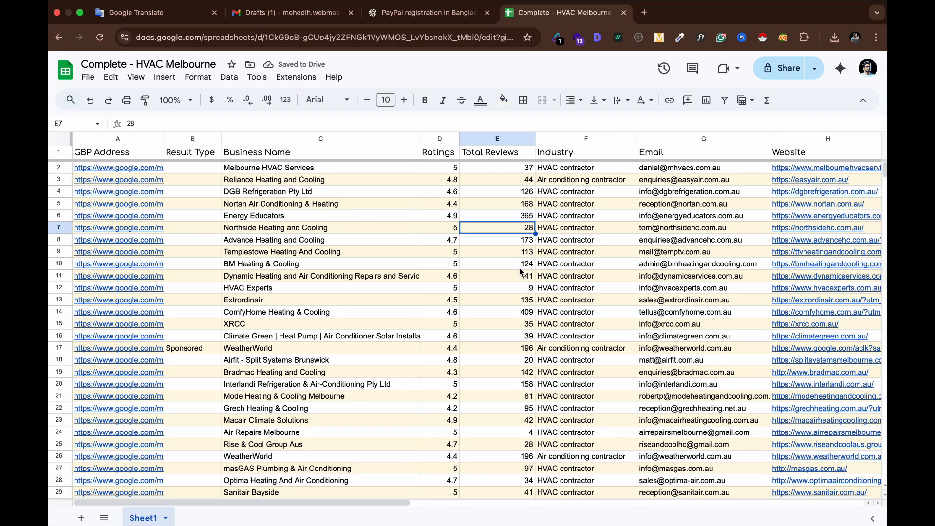
{"action": "left_click", "coordinate": [451, 168]}
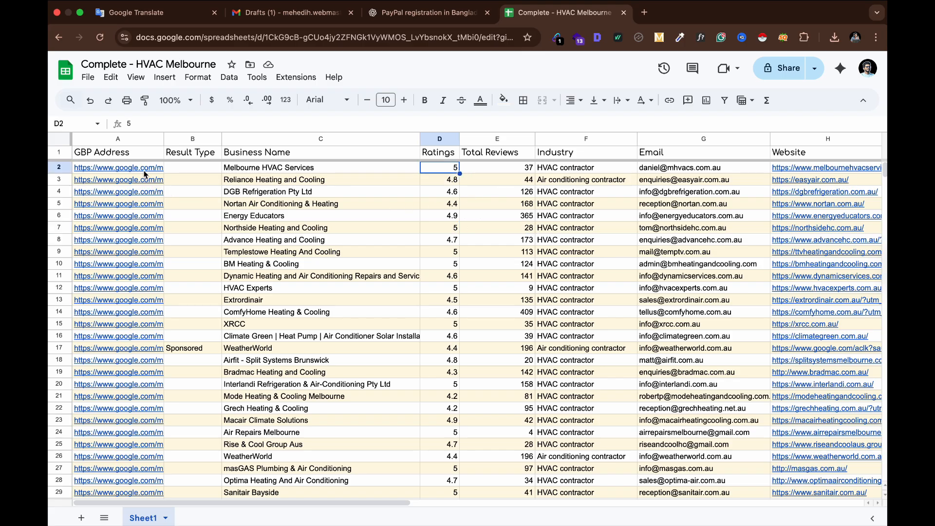
{"action": "mouse_move", "coordinate": [141, 168]}
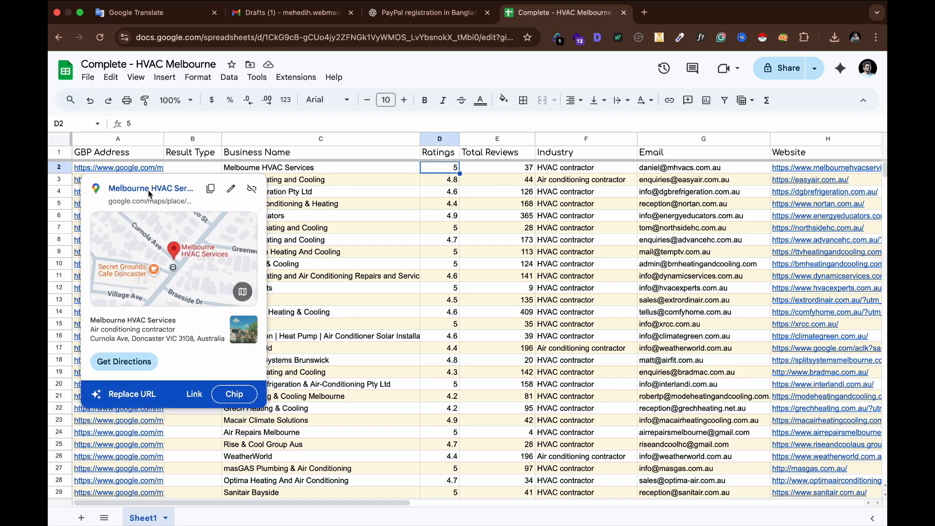
{"action": "left_click", "coordinate": [148, 190]}
{"action": "left_click", "coordinate": [698, 14]}
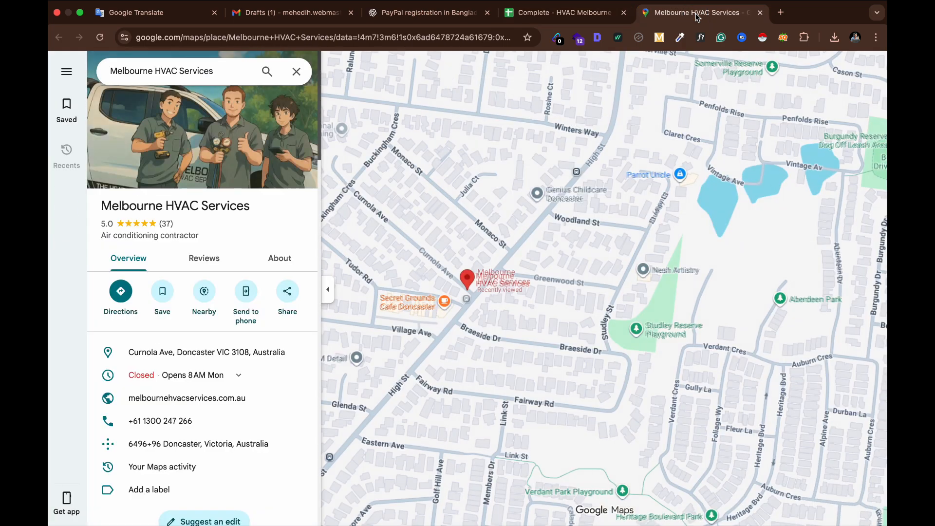
{"action": "left_click", "coordinate": [760, 12]}
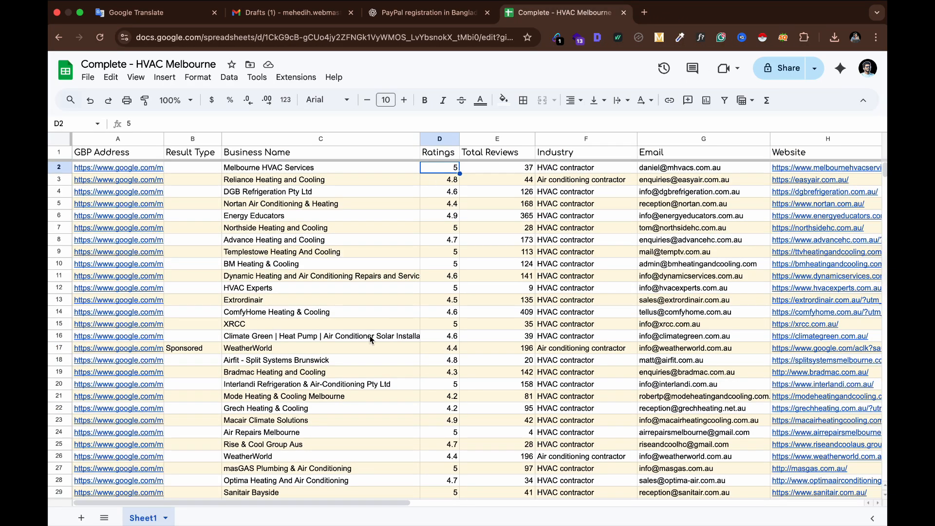
Open Reliance Heating and Cooling's Google Maps link to check the listing, then close its tab
{"action": "left_click", "coordinate": [455, 183]}
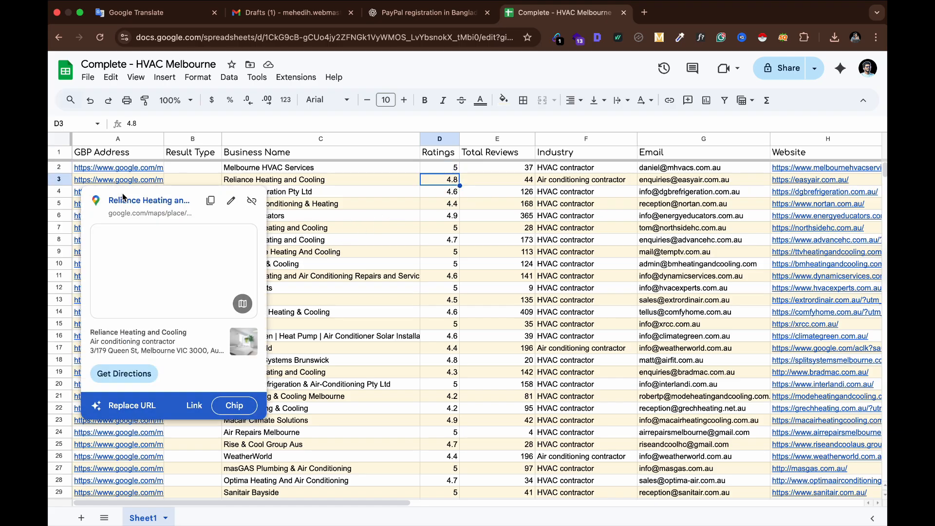
{"action": "left_click", "coordinate": [129, 201]}
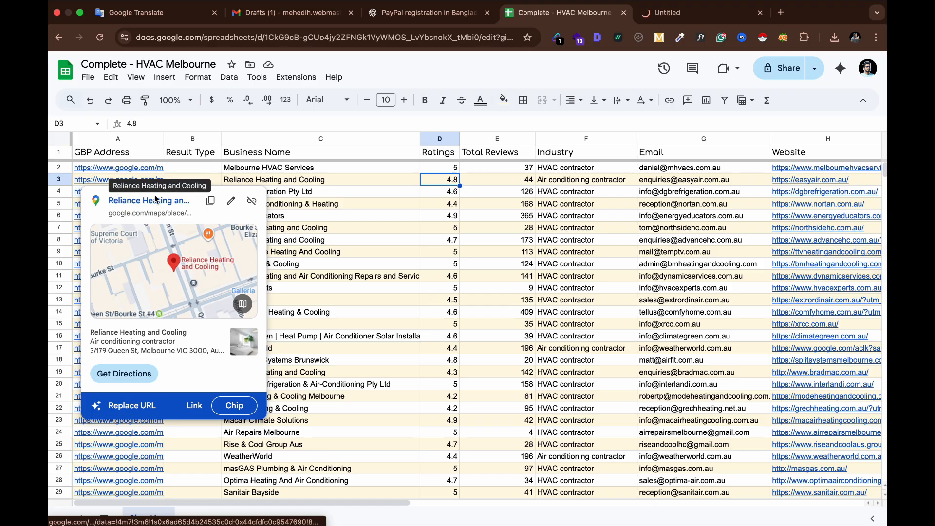
{"action": "left_click", "coordinate": [696, 12]}
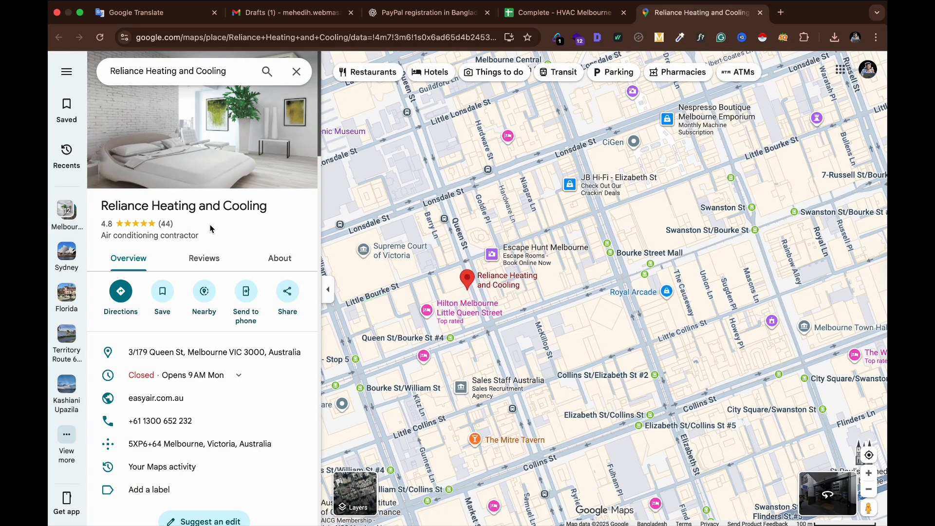
{"action": "left_click", "coordinate": [760, 12]}
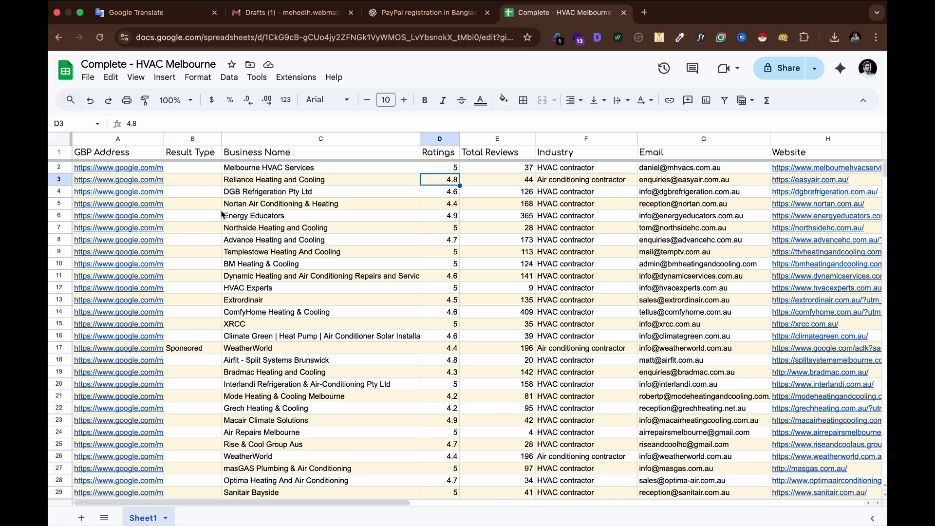
Open DGB Refrigeration's Google Maps link to check its listing
{"action": "left_click", "coordinate": [59, 193]}
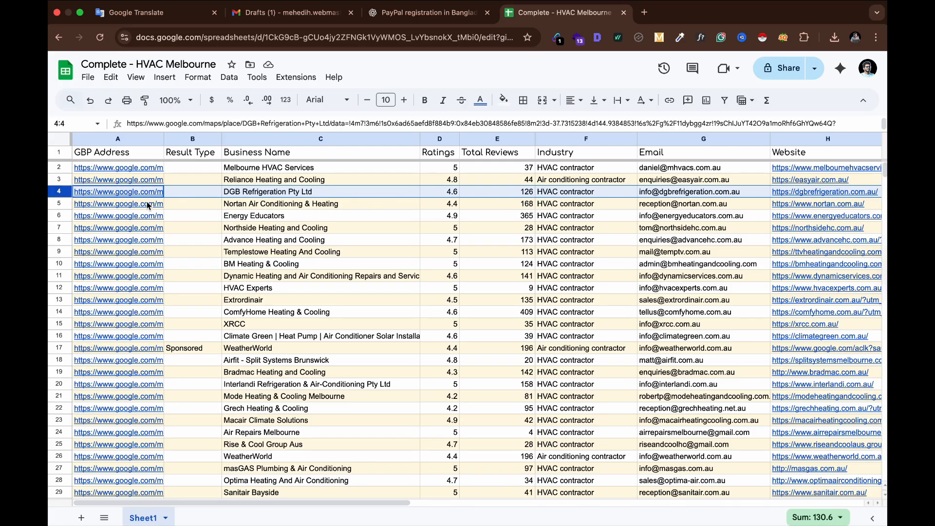
{"action": "mouse_move", "coordinate": [140, 195]}
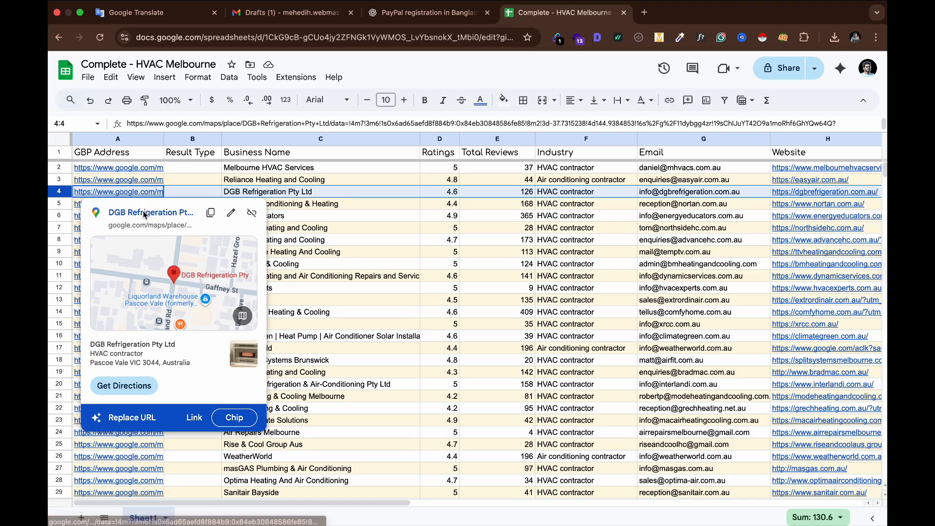
{"action": "left_click", "coordinate": [144, 213]}
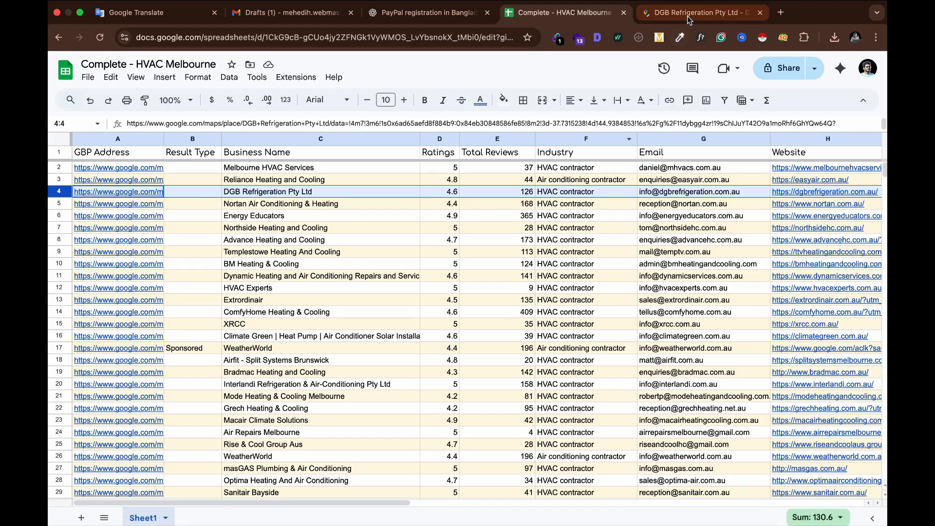
{"action": "left_click", "coordinate": [689, 15]}
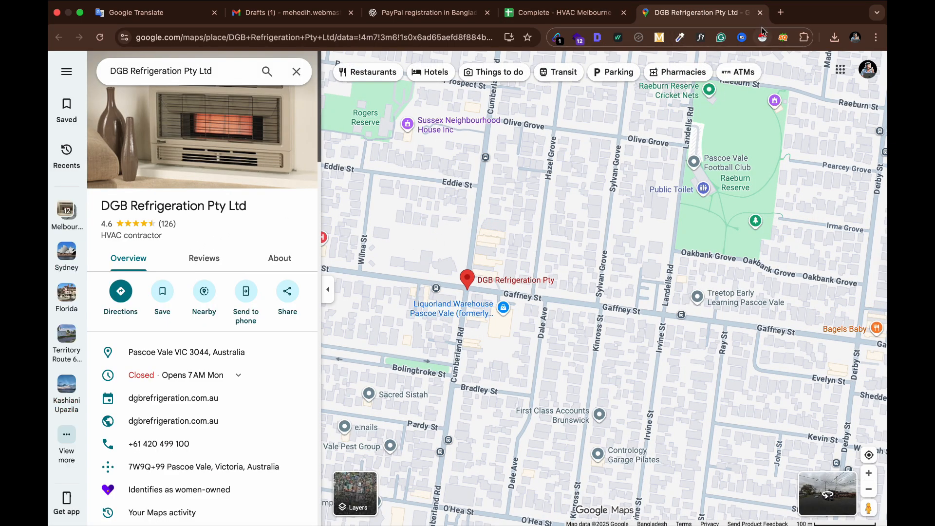